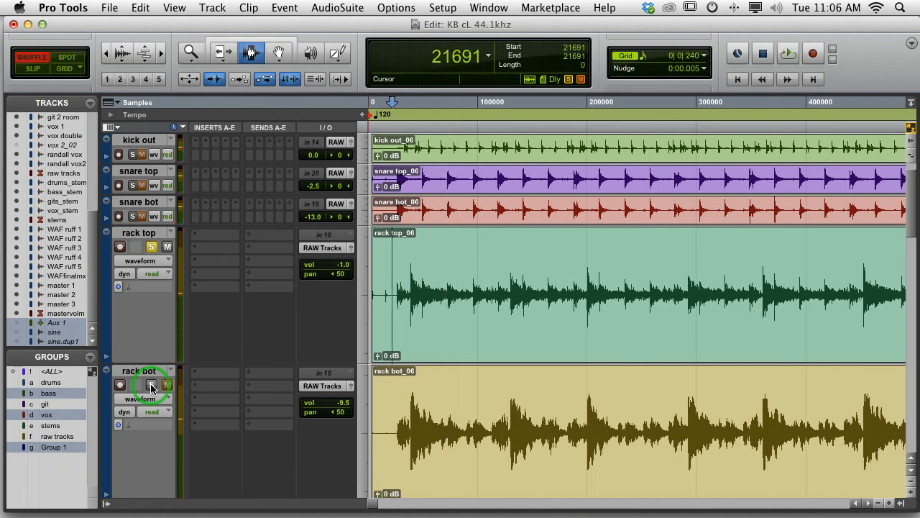
Audition the rack top and rack bot tracks one at a time in solo from the same starting point
key("space")
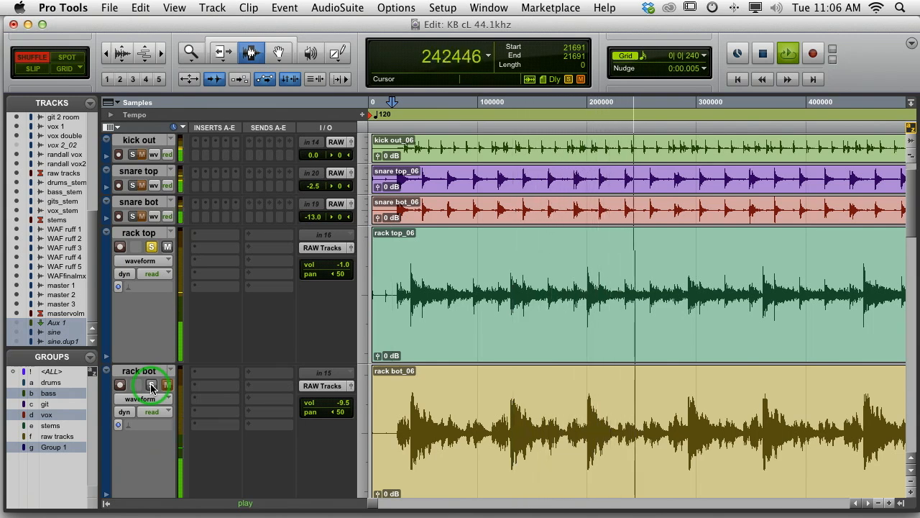
key("space")
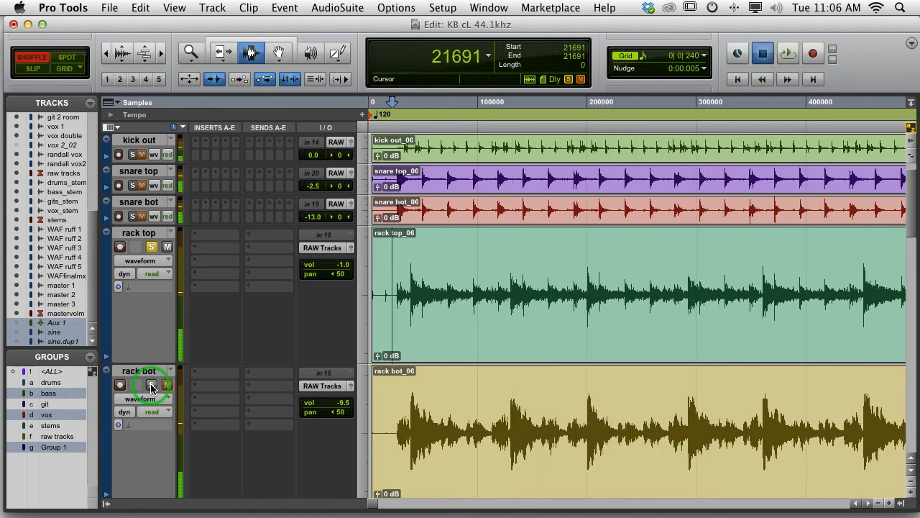
left_click(151, 385)
left_click(152, 247)
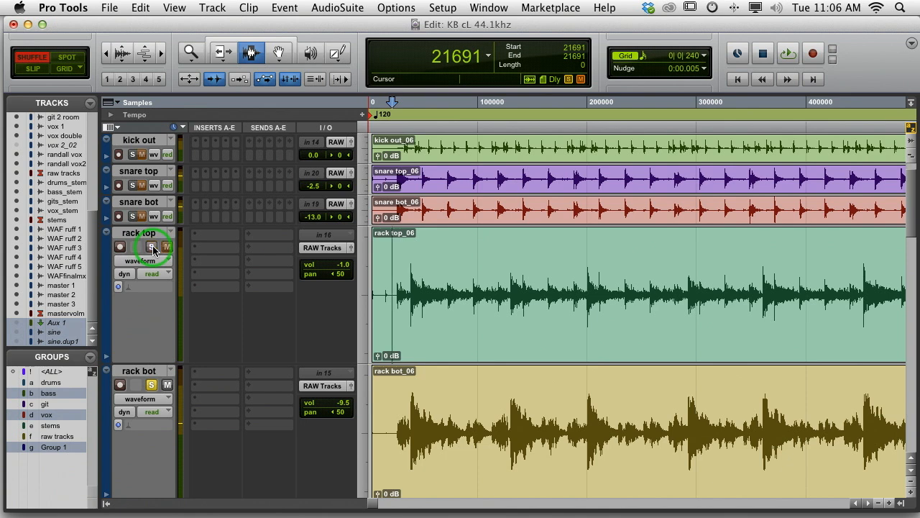
key("space")
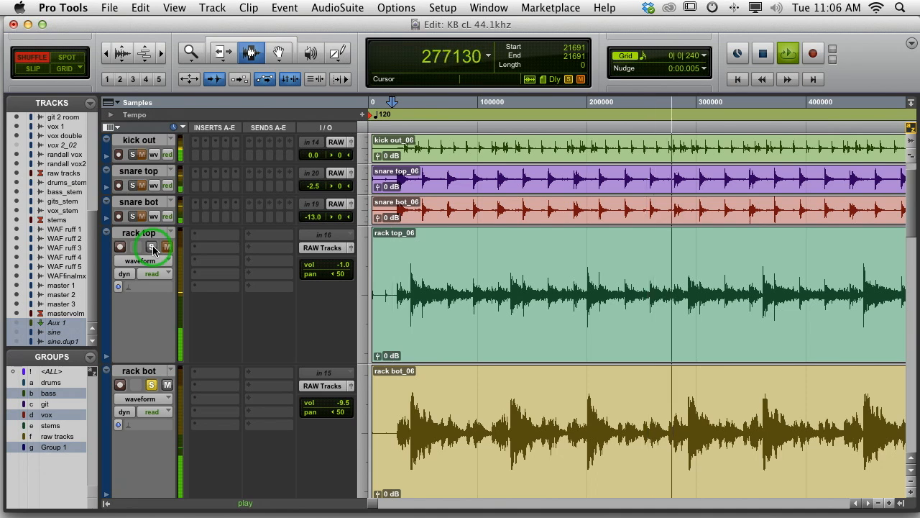
key("space")
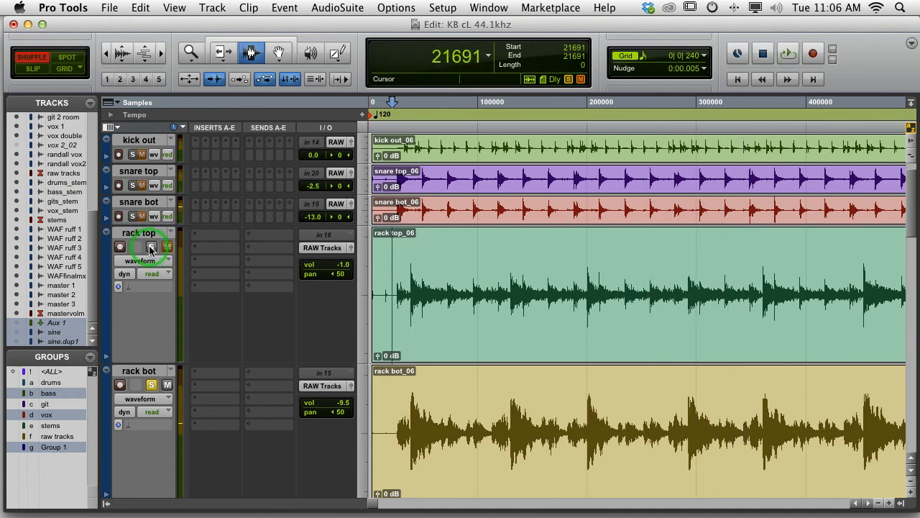
Solo rack top together with rack bot and set rack bot's volume to -6.0 dB
left_click(151, 247)
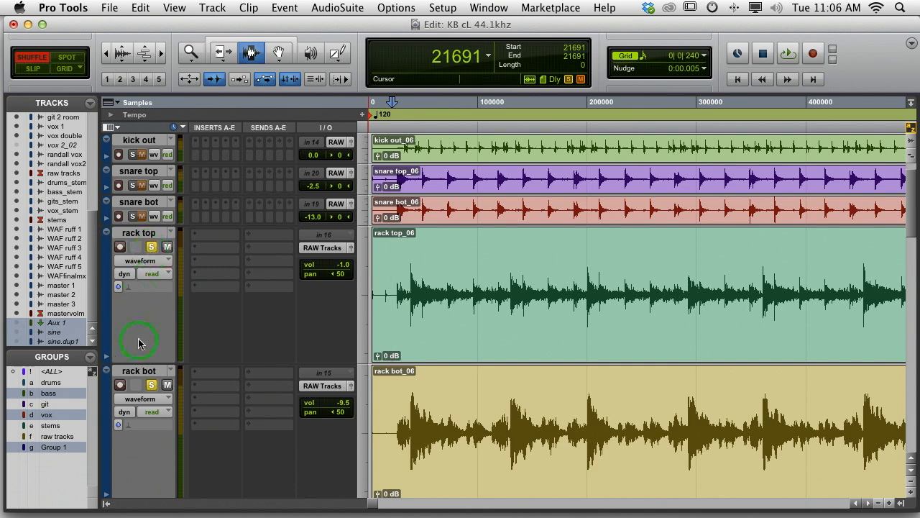
left_click(352, 386)
left_click(48, 323)
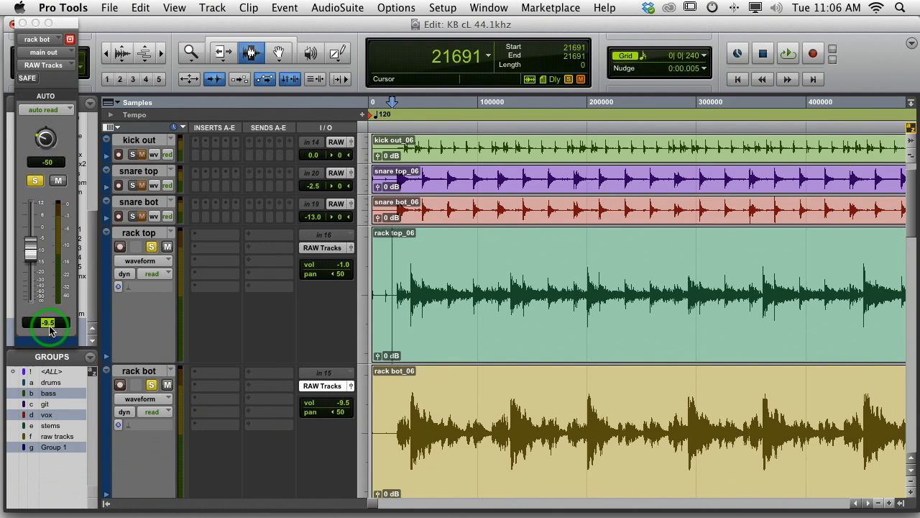
key("Return")
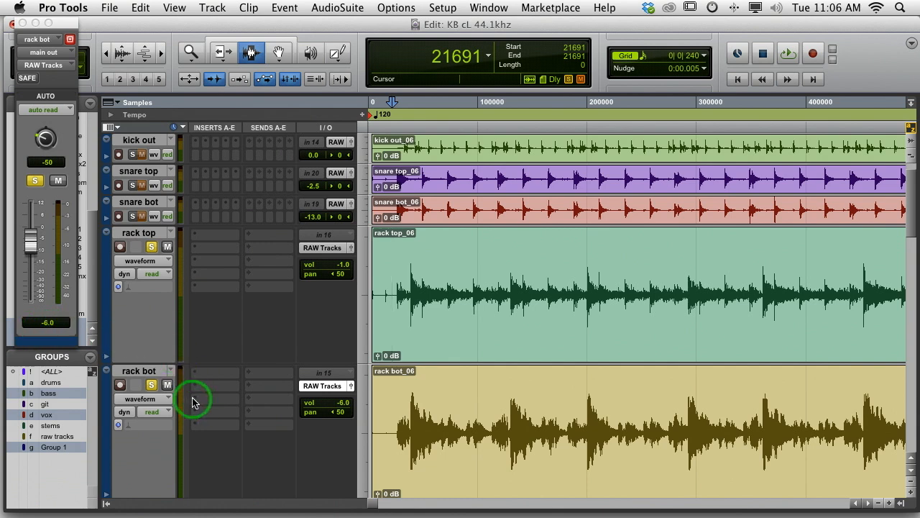
Play rack top alone, then bring rack bot back into solo during playback to compare the combined tom sound
left_click(151, 385)
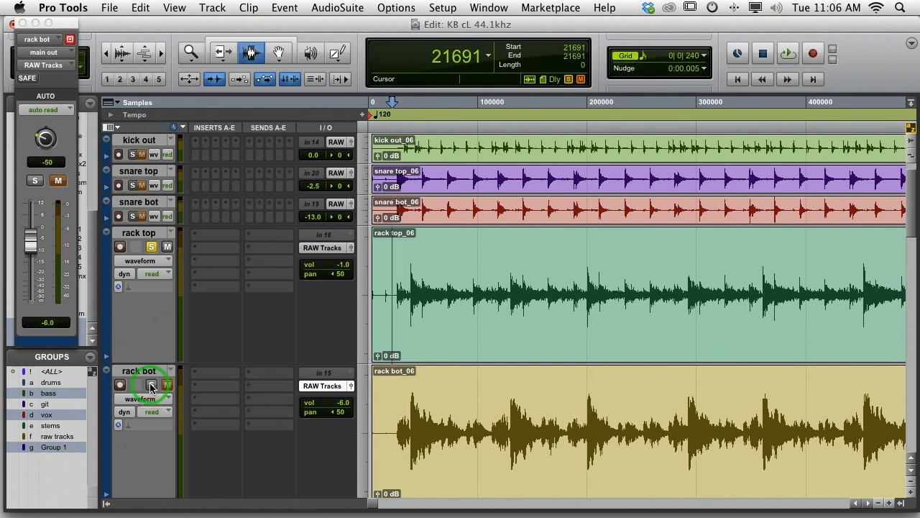
key("space")
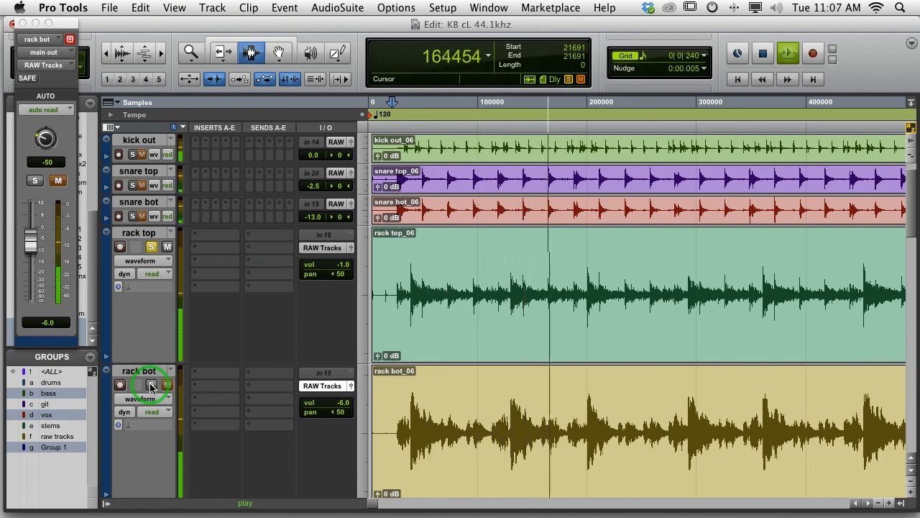
left_click(151, 386)
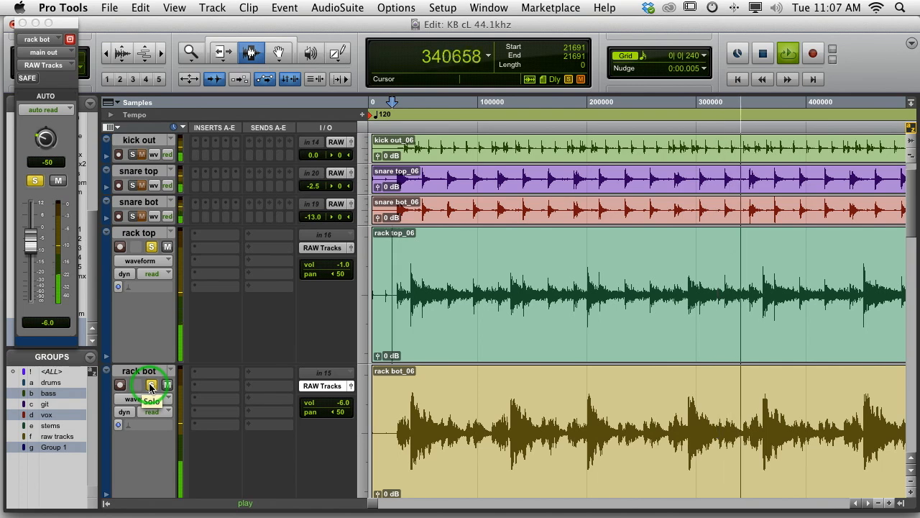
key("space")
Set rack bot's volume to -9.0 dB and close its output window
left_click(47, 322)
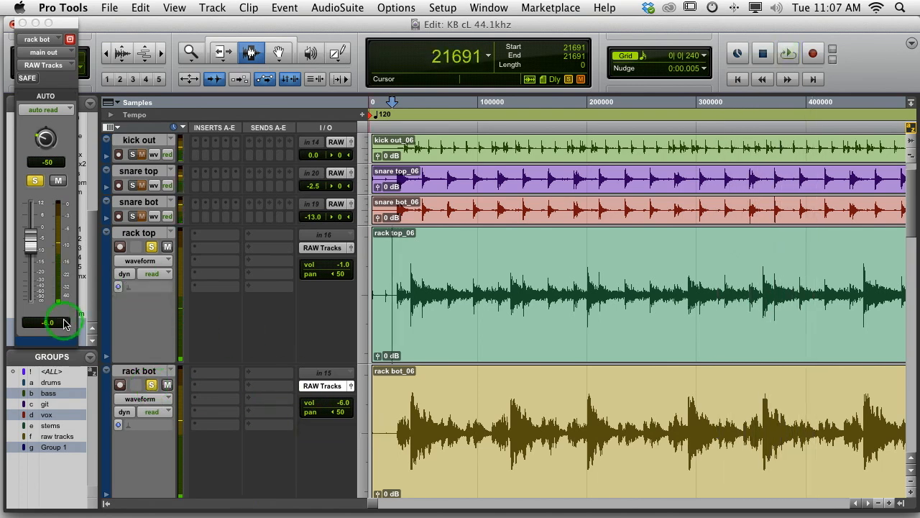
type("-9")
key("Return")
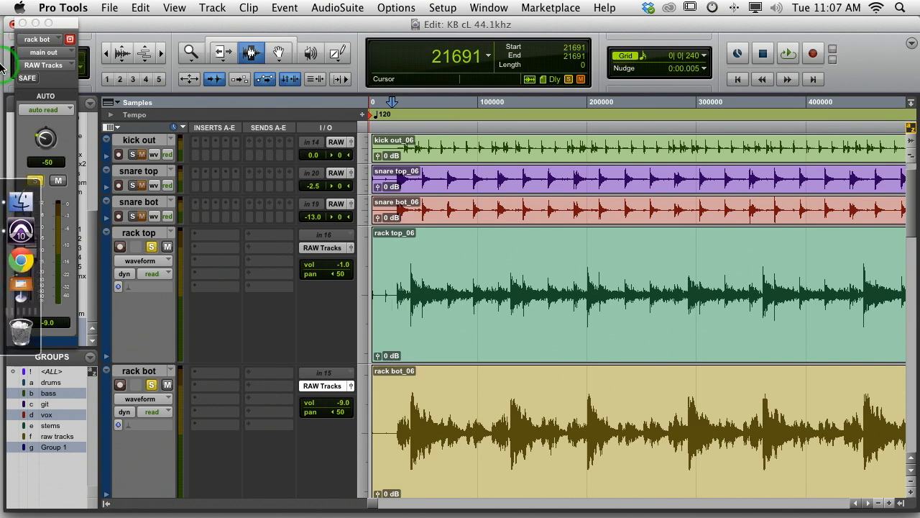
left_click(22, 24)
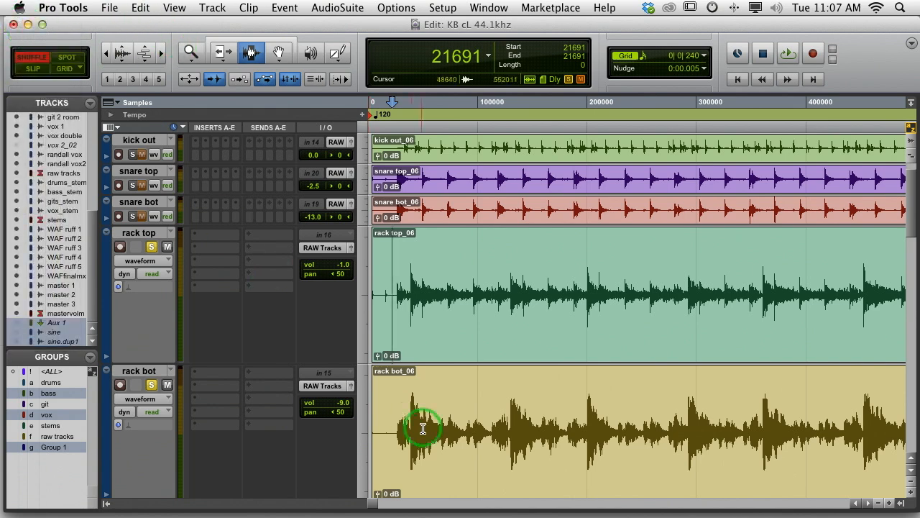
Delete a 29-sample selection from the session start on rack bot in Shuffle mode to pull its clip earlier
left_click(396, 436)
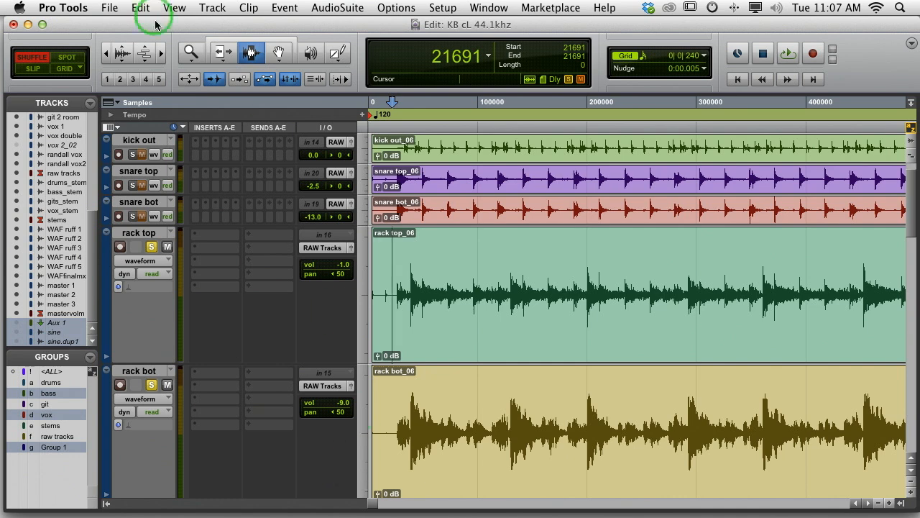
left_click(190, 53)
left_click_drag(411, 411, 323, 429)
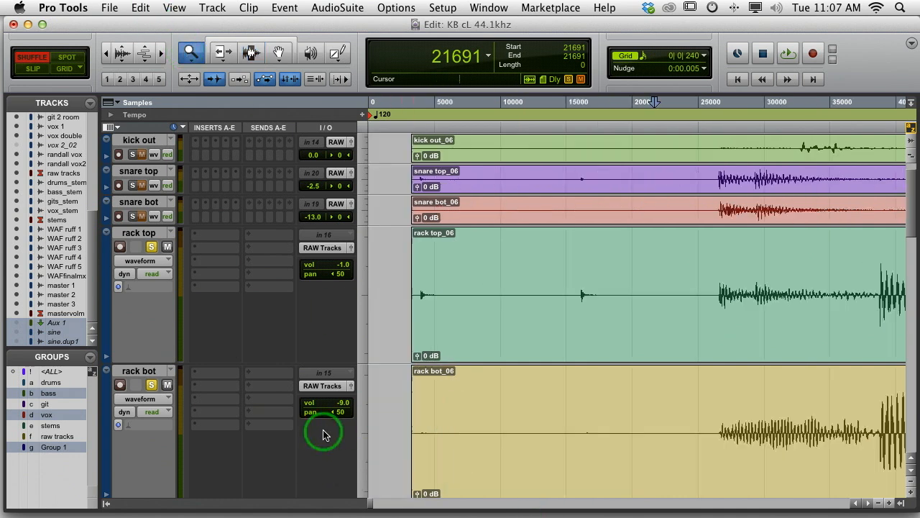
left_click(251, 55)
left_click_drag(383, 435, 353, 438)
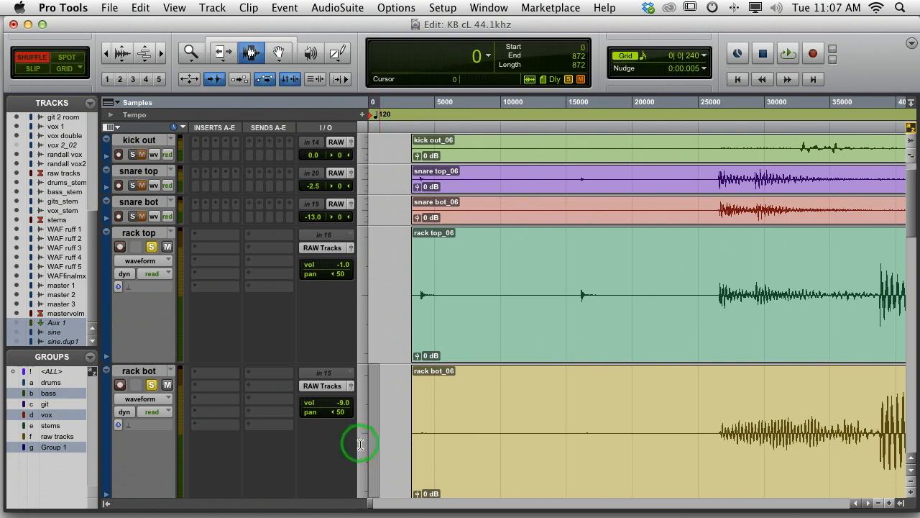
left_click(581, 65)
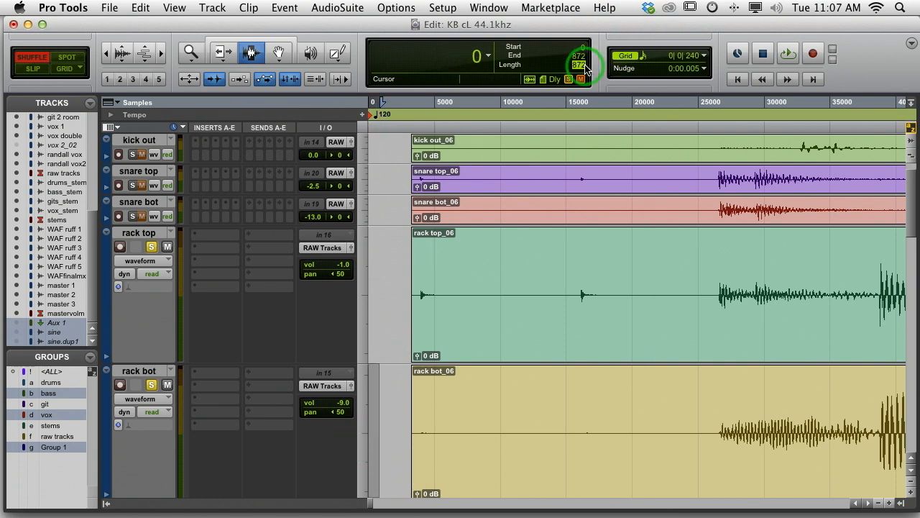
key("Return")
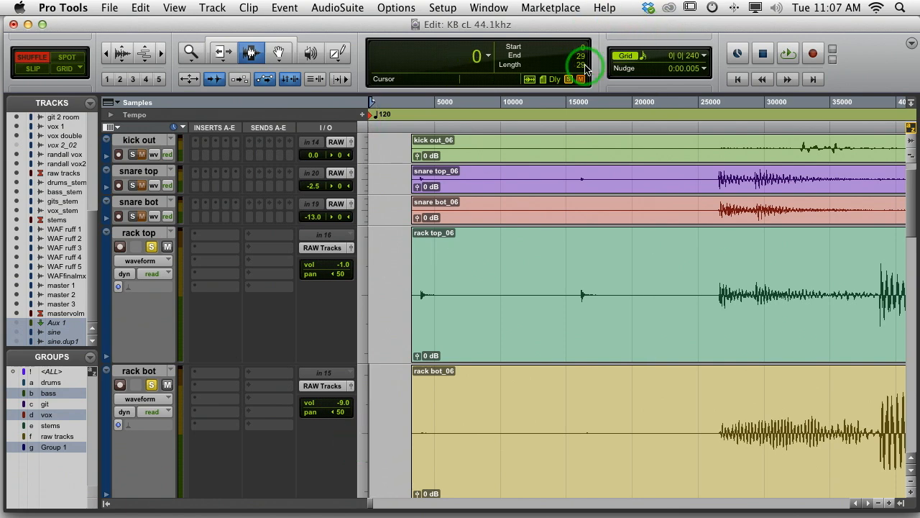
key("Delete")
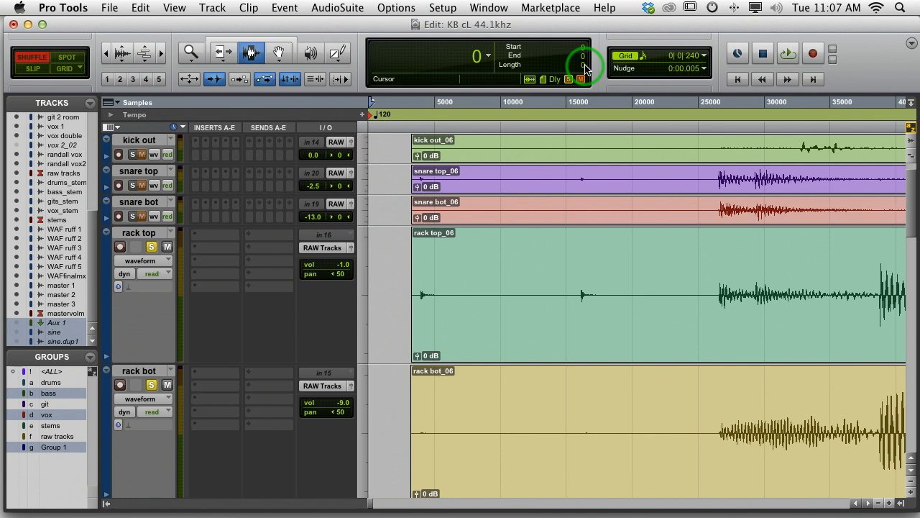
Delete a 55-sample selection from the session start on floor bot to pull its clip earlier
scroll(460, 391, "down", 6)
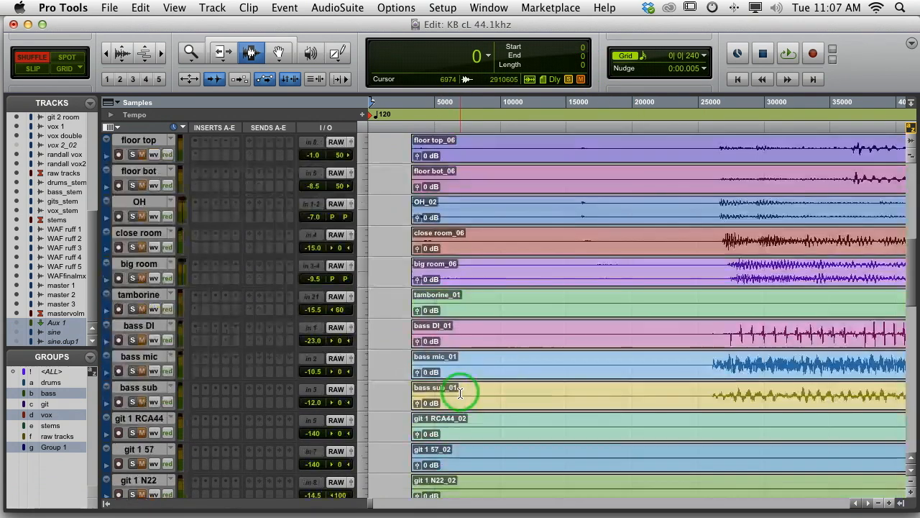
scroll(458, 388, "up", 6)
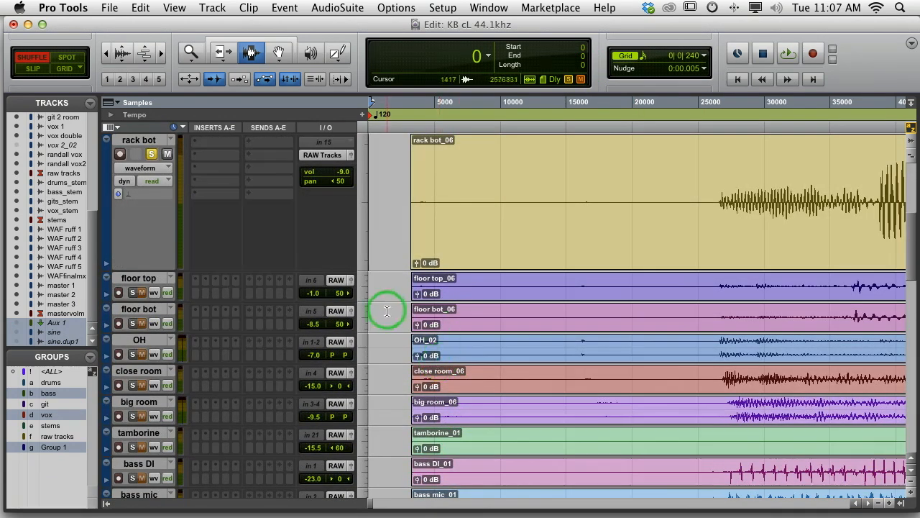
left_click_drag(387, 310, 364, 329)
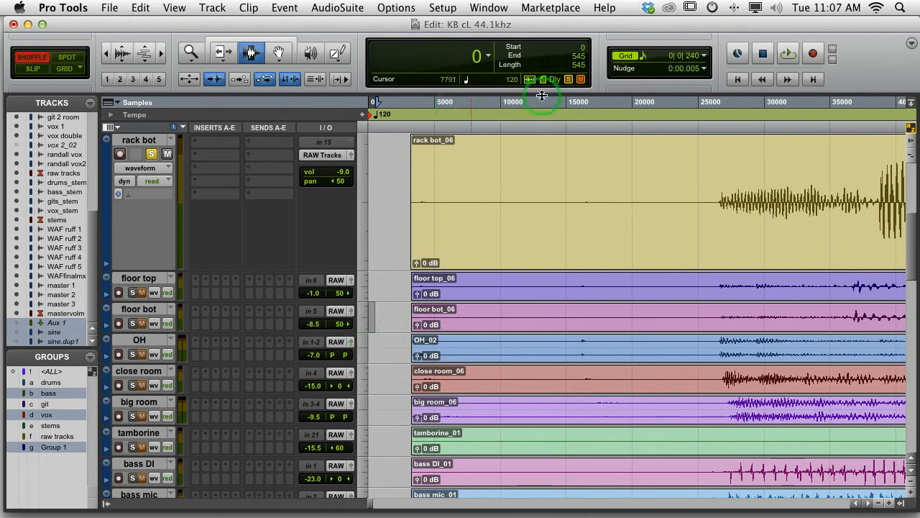
left_click(579, 65)
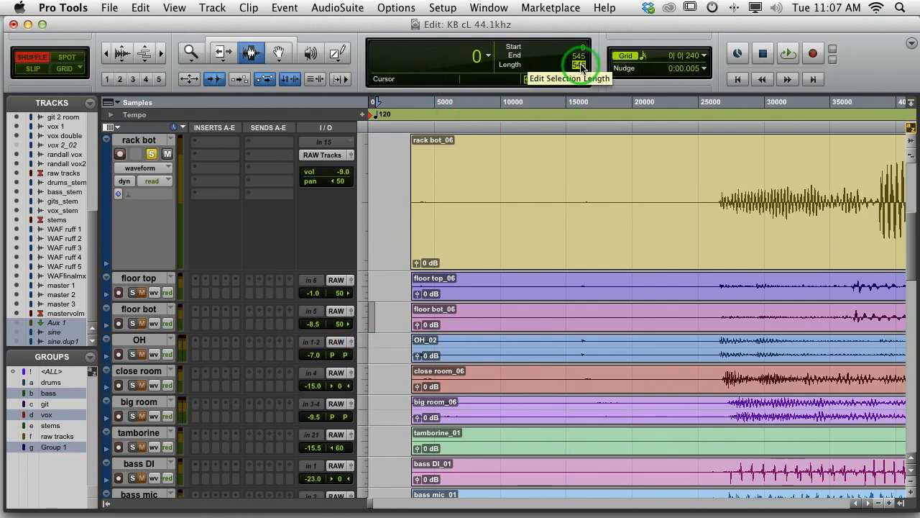
type("55")
key("Return")
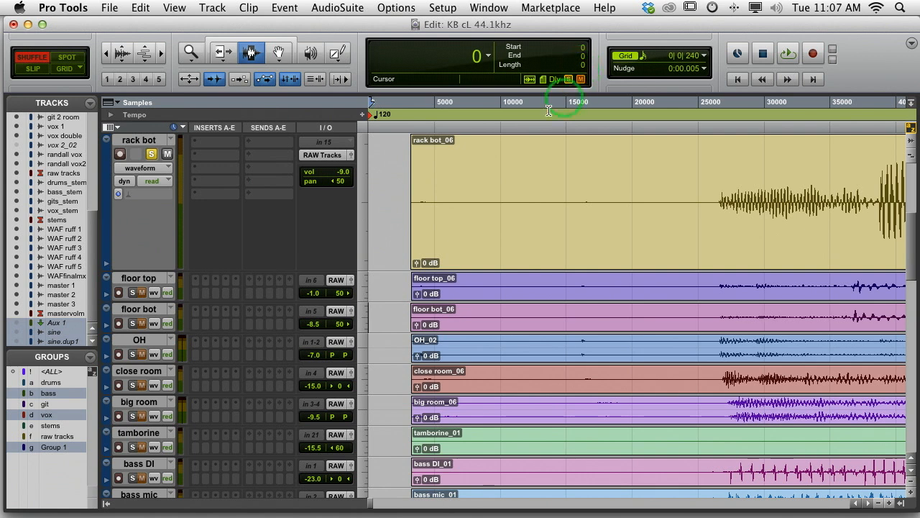
Turn off solo on the rack bot and rack top tracks
left_click(152, 153)
scroll(269, 216, "up", 5)
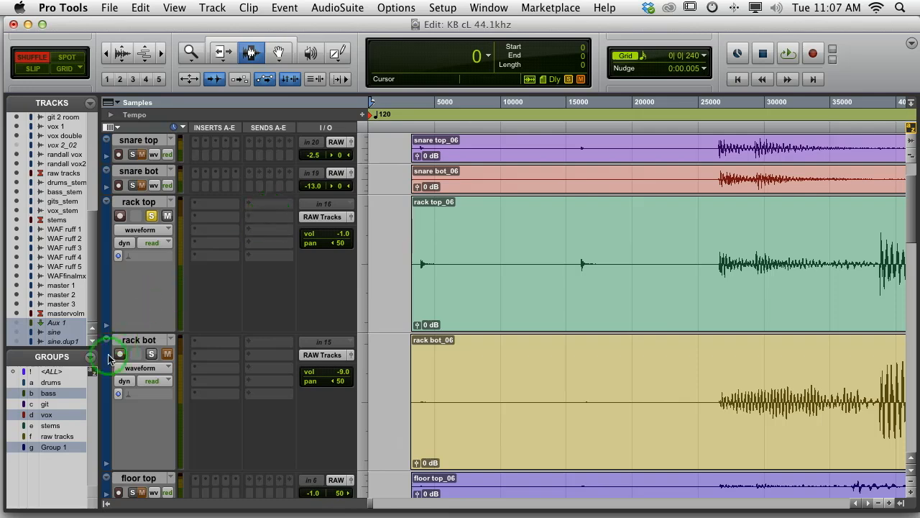
left_click(151, 216)
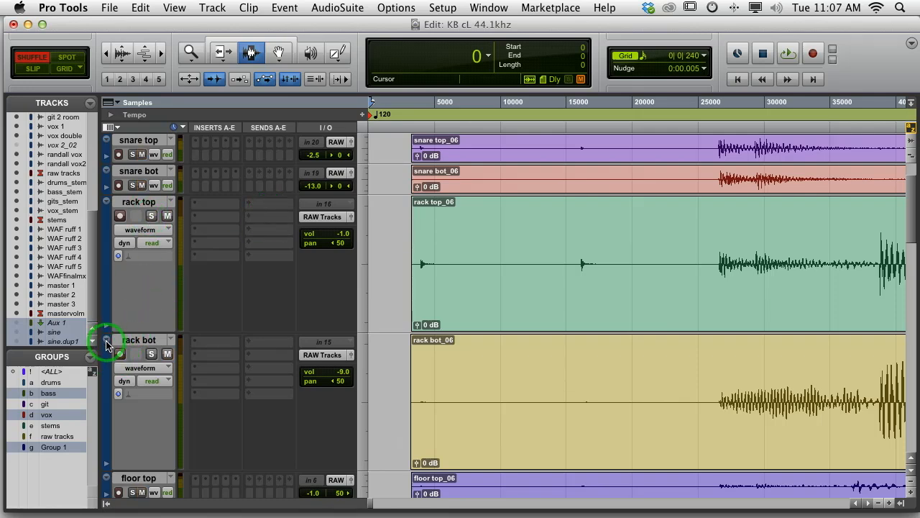
Set the track height of rack bot and rack top to small and switch the edit mode to Slip
left_click(105, 342)
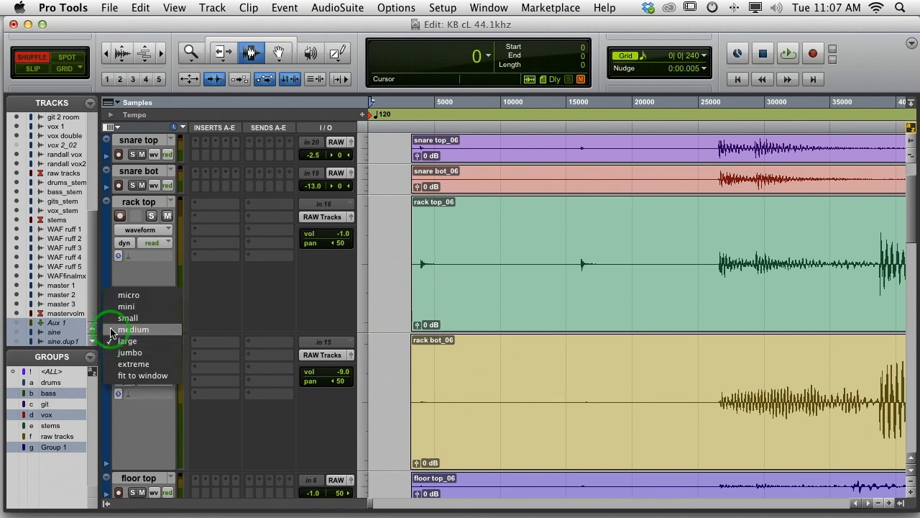
left_click(115, 319)
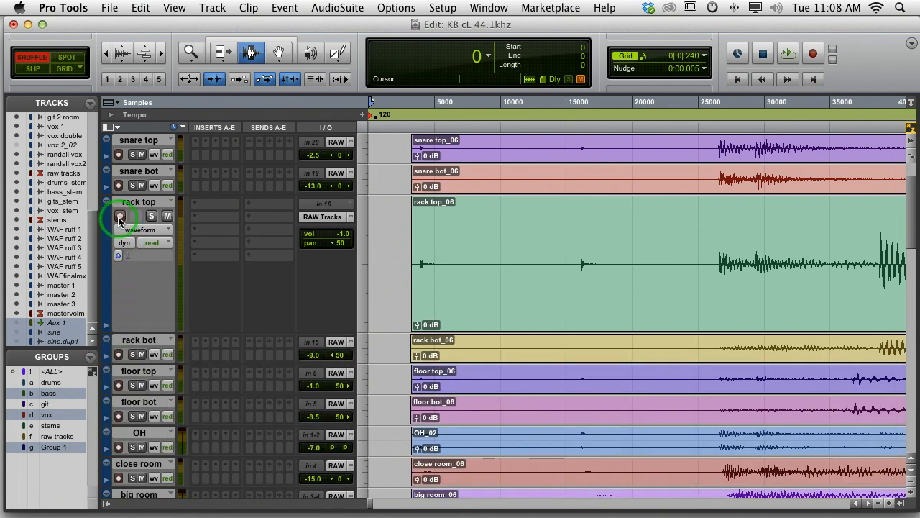
left_click(105, 204)
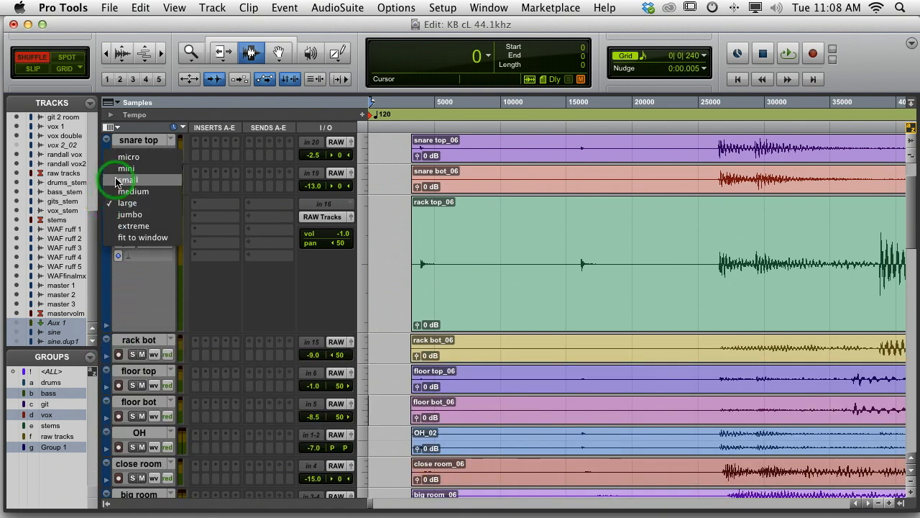
left_click(115, 183)
left_click(33, 69)
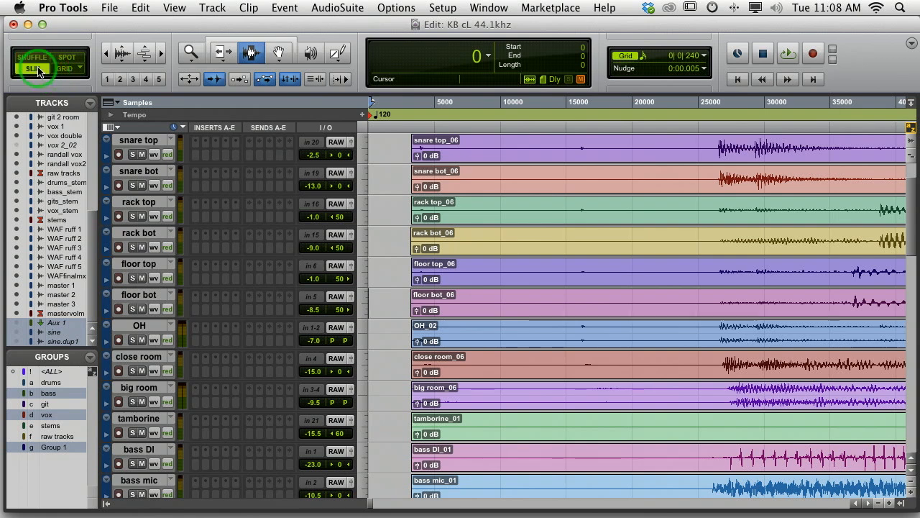
Examine how the drum track waveforms line up around the opening tom hits
key("r")
key("r")
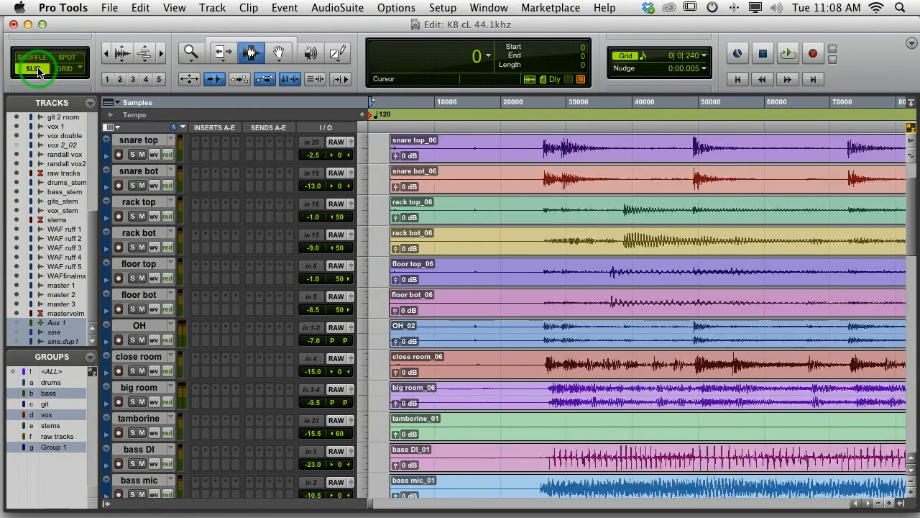
key("r")
key("r")
key("r")
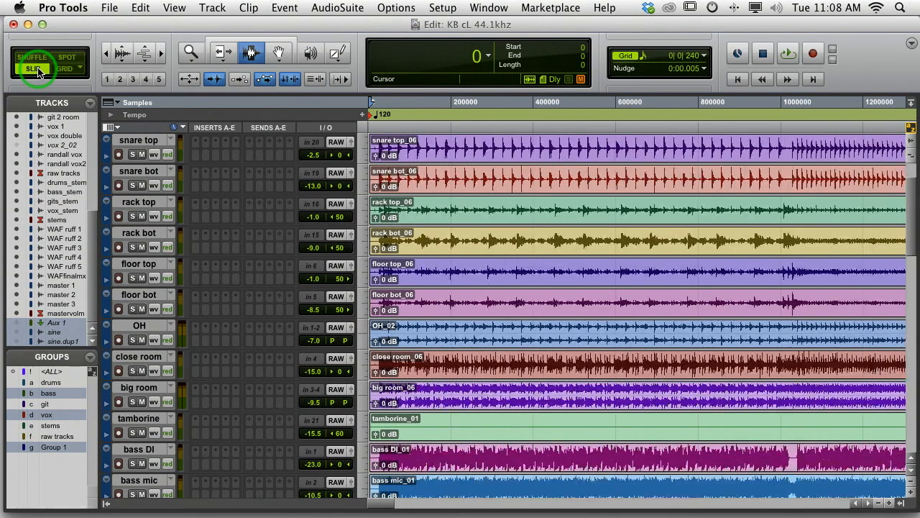
key("t")
key("t")
key("t")
key("t")
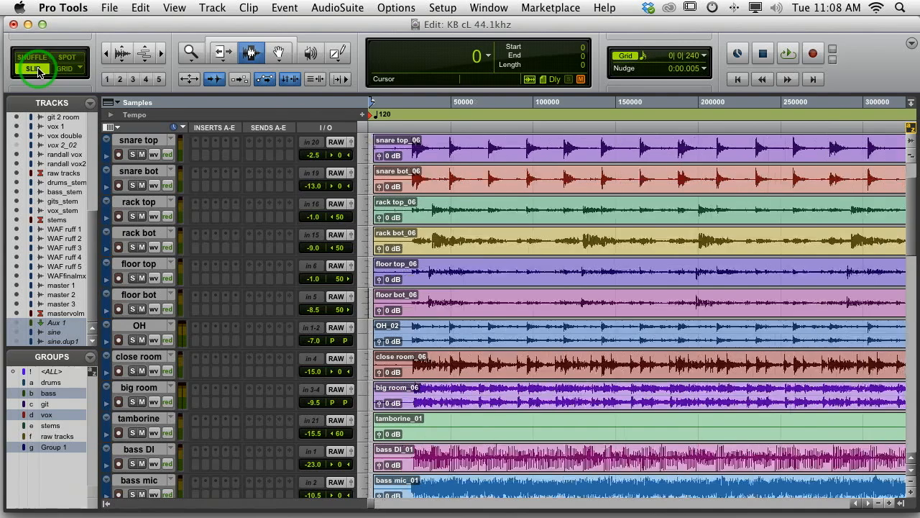
key("t")
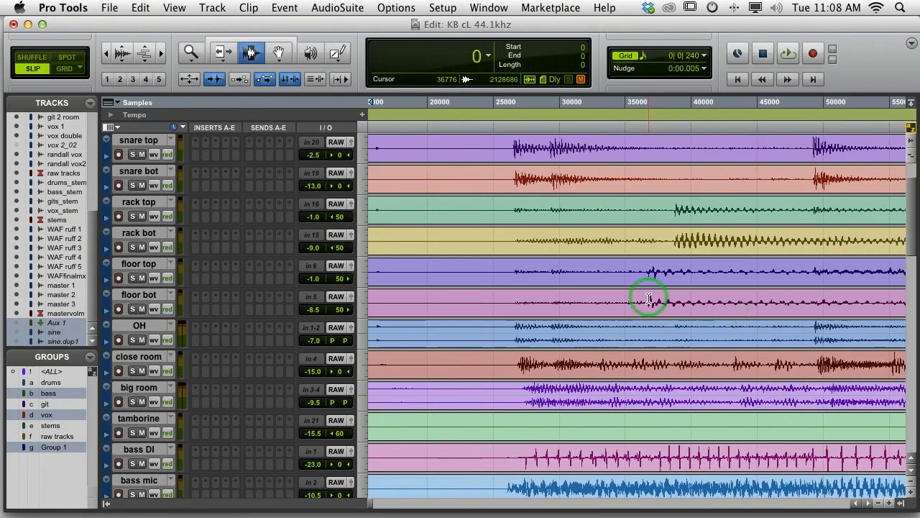
Examine the zoomed-in drum waveforms before and after the opening tom hits, ending with a wide view of the session
key("t")
scroll(525, 299, "right", 10)
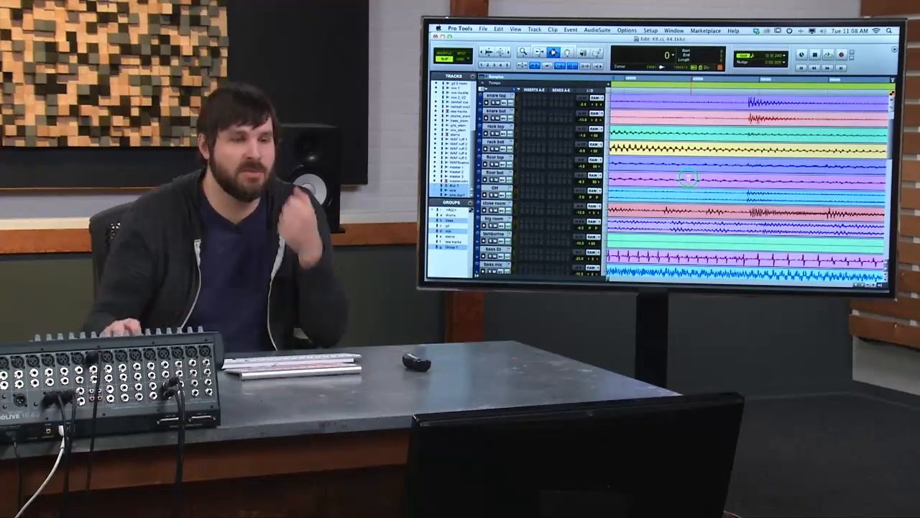
scroll(687, 182, "left", 5)
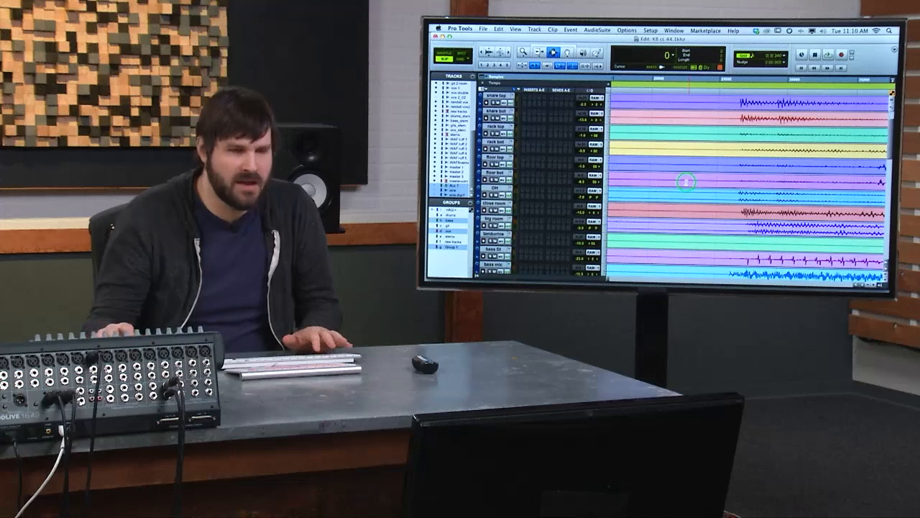
scroll(686, 182, "down", 2)
key("r")
key("r")
key("r")
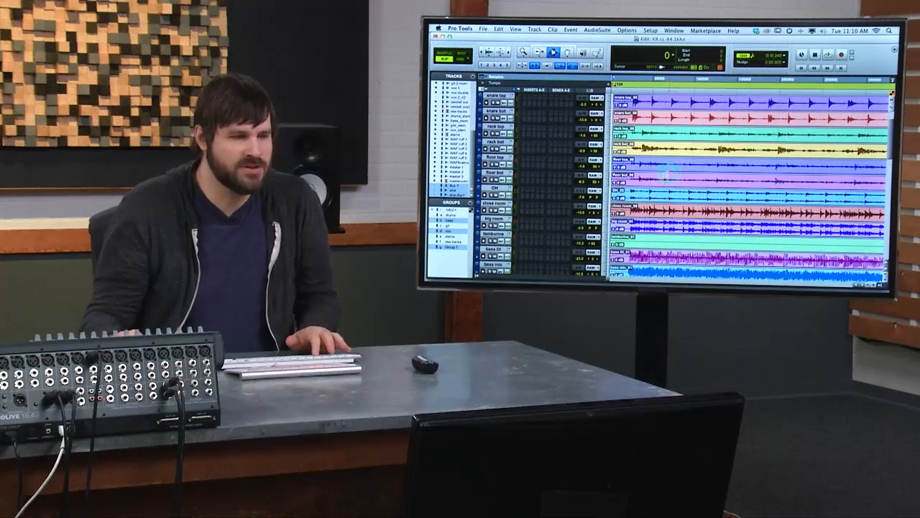
Solo the drums group and play the session from the start to audition the whole kit
scroll(622, 210, "down", 10)
scroll(622, 209, "up", 2)
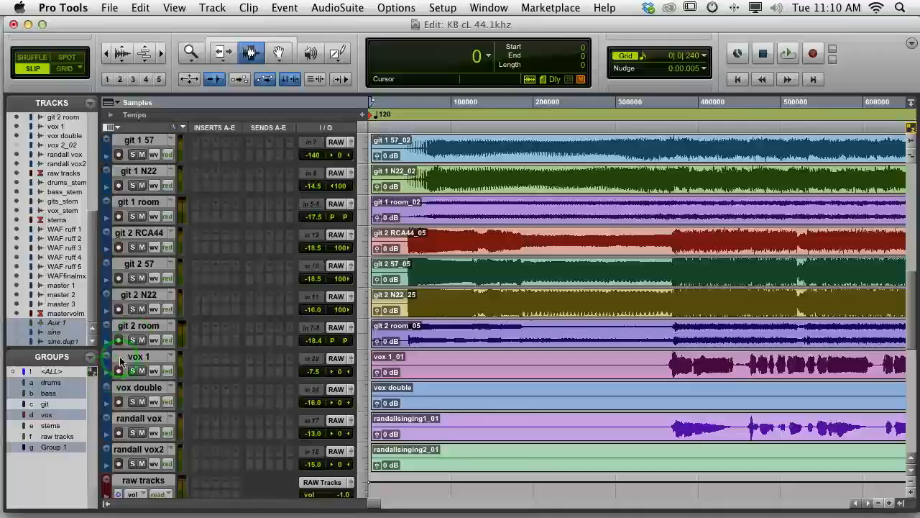
scroll(136, 316, "up", 8)
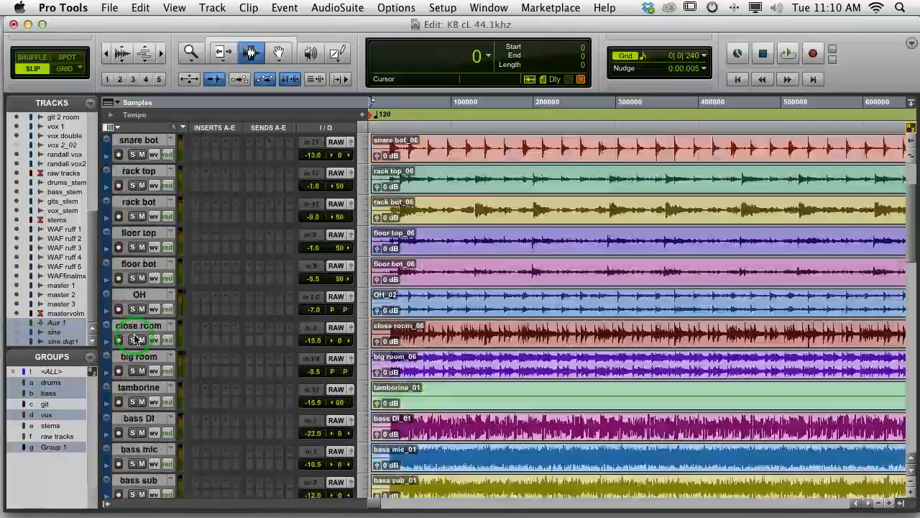
left_click(133, 156)
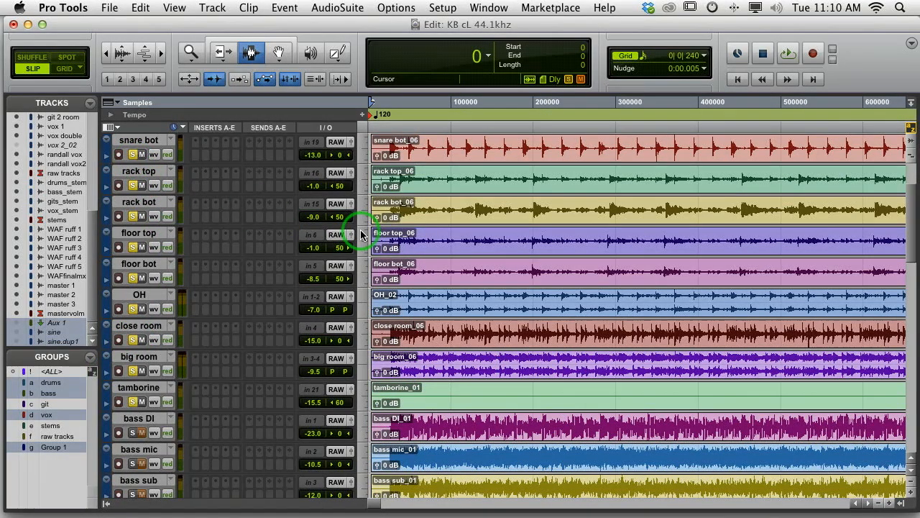
key("space")
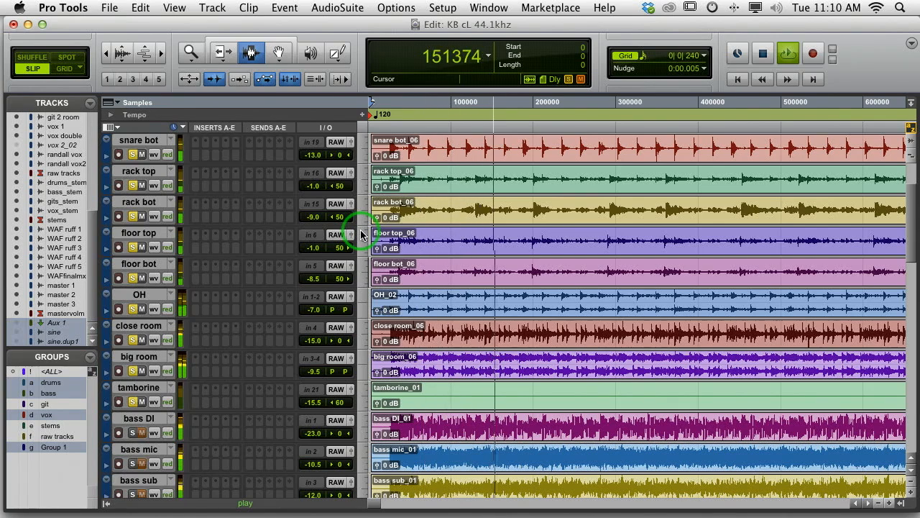
scroll(387, 278, "up", 3)
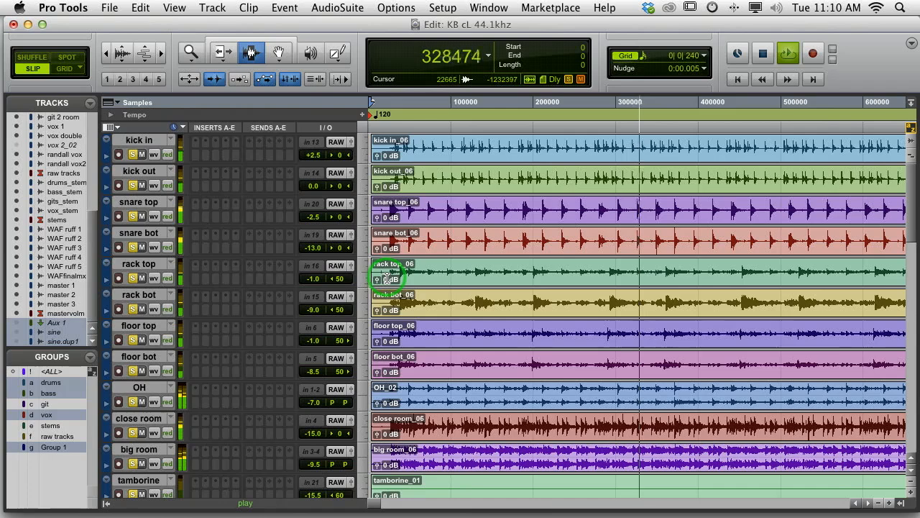
scroll(387, 279, "down", 2)
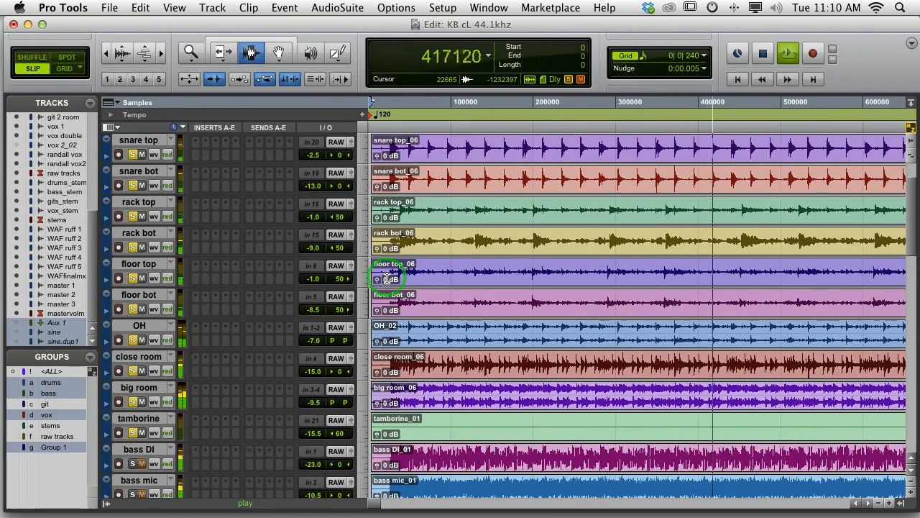
key("space")
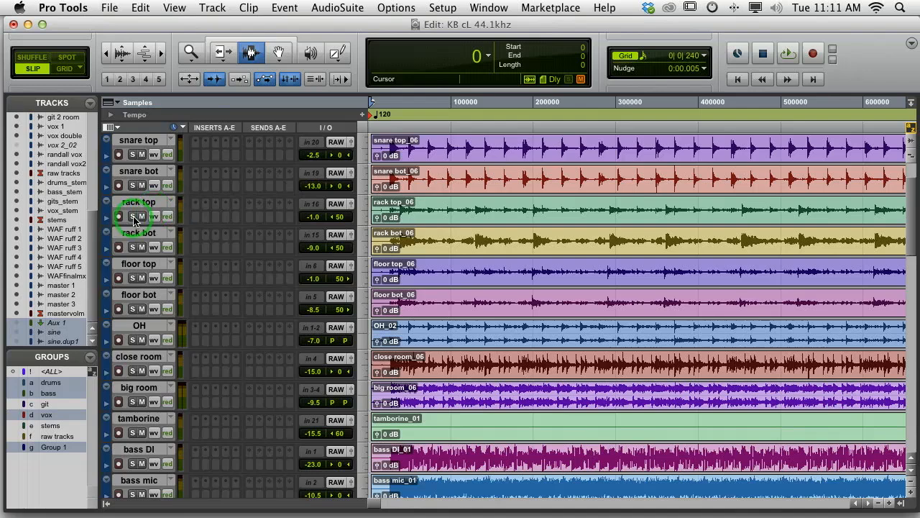
With the drums group disabled, solo rack top, rack bot, floor top and floor bot and play them from the session start
left_click(133, 215)
left_click(133, 216)
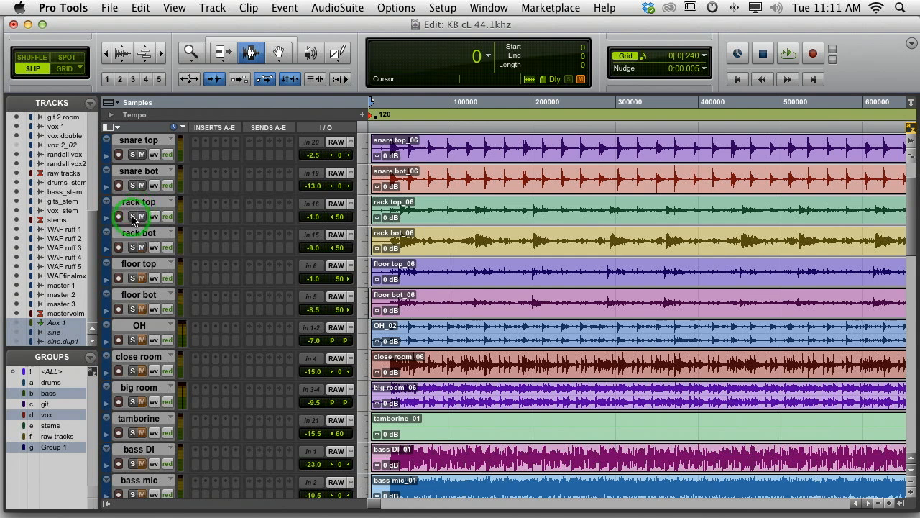
left_click(133, 216)
left_click(133, 246)
left_click(133, 278)
left_click(133, 308)
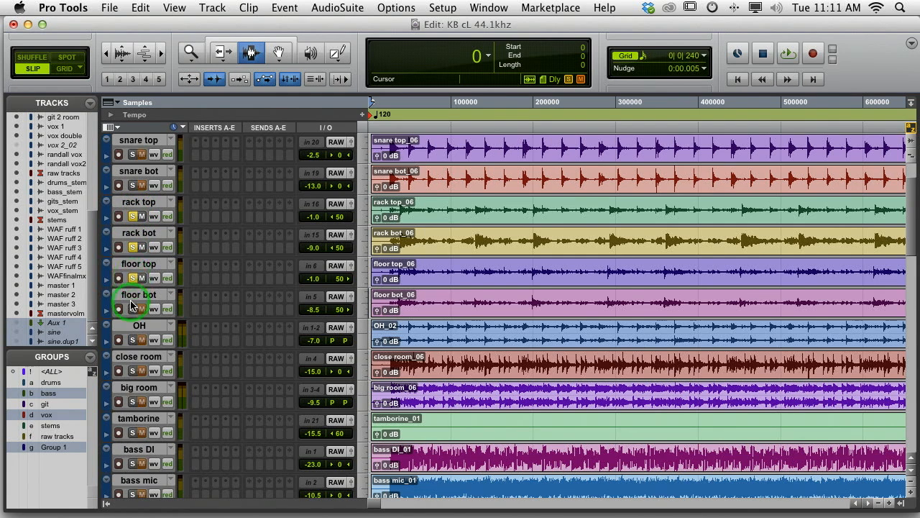
key("space")
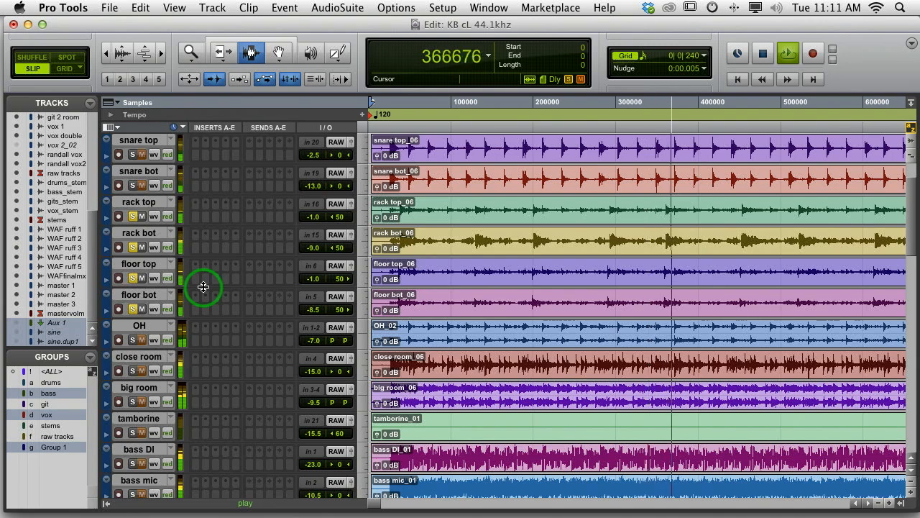
key("space")
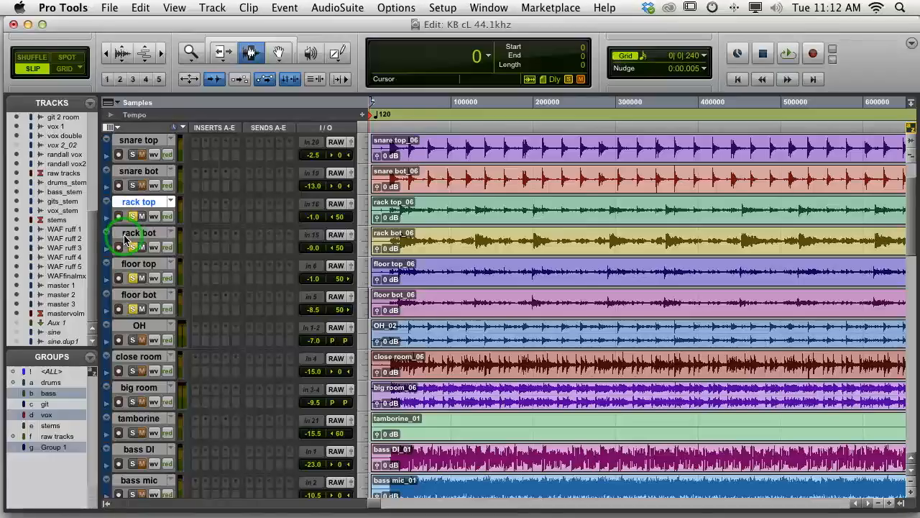
Create an Edit and Mix group named tom from the rack top and rack bot tracks
left_click(125, 238, "shift")
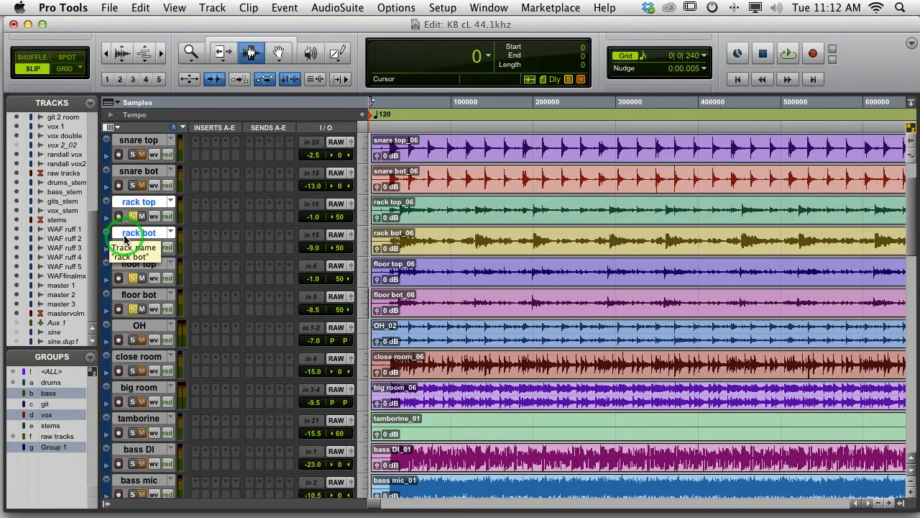
key("super+g")
type("tom")
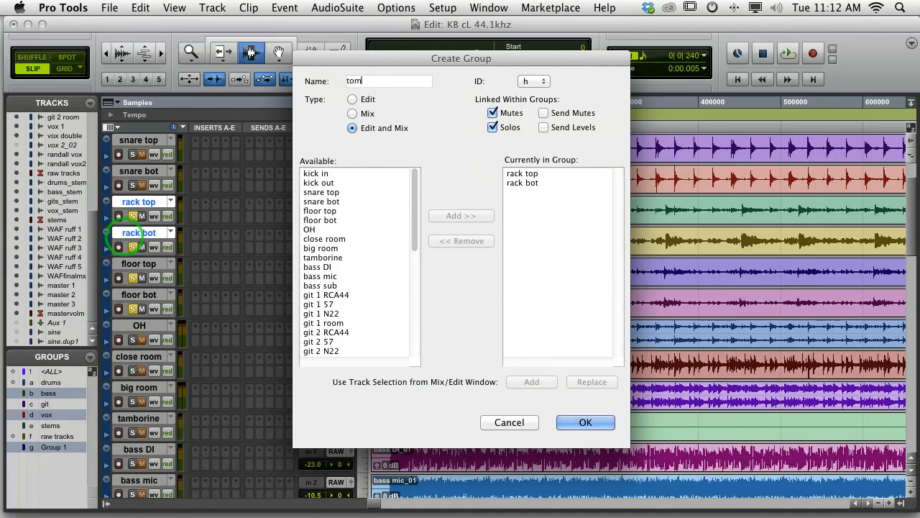
key("Return")
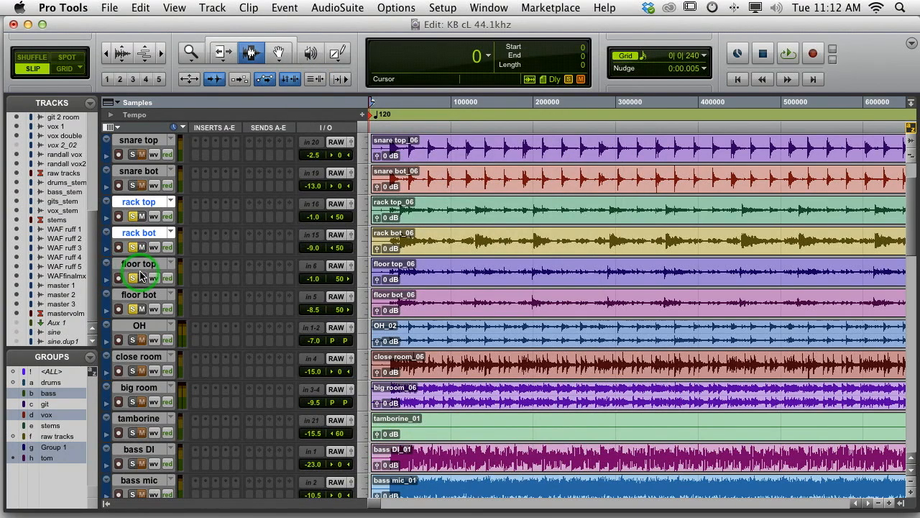
Create an Edit and Mix group named floor from the floor top and floor bot tracks
left_click(140, 272)
left_click(139, 297, "shift")
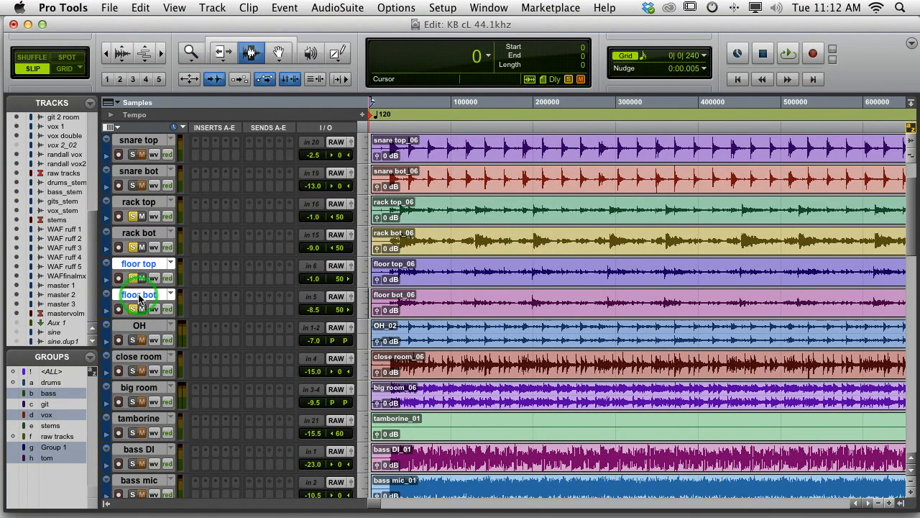
key("super+g")
type("fl")
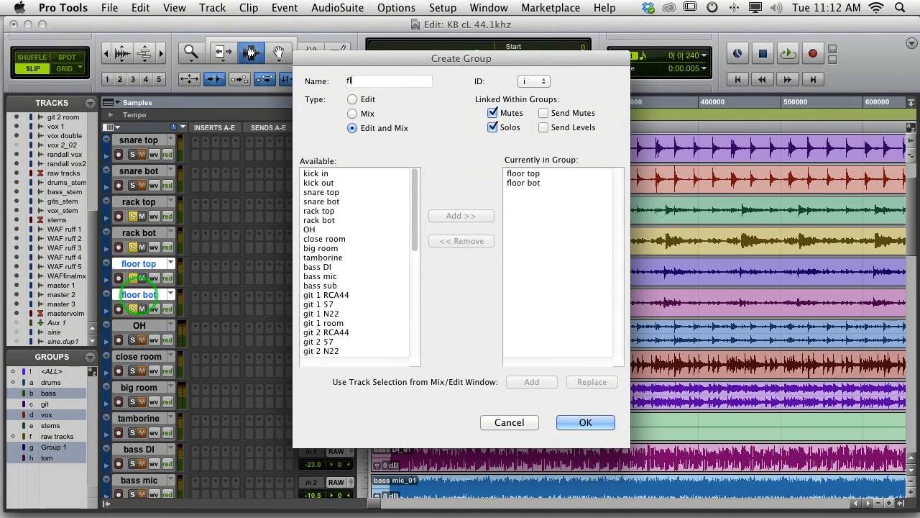
type("oor")
key("Return")
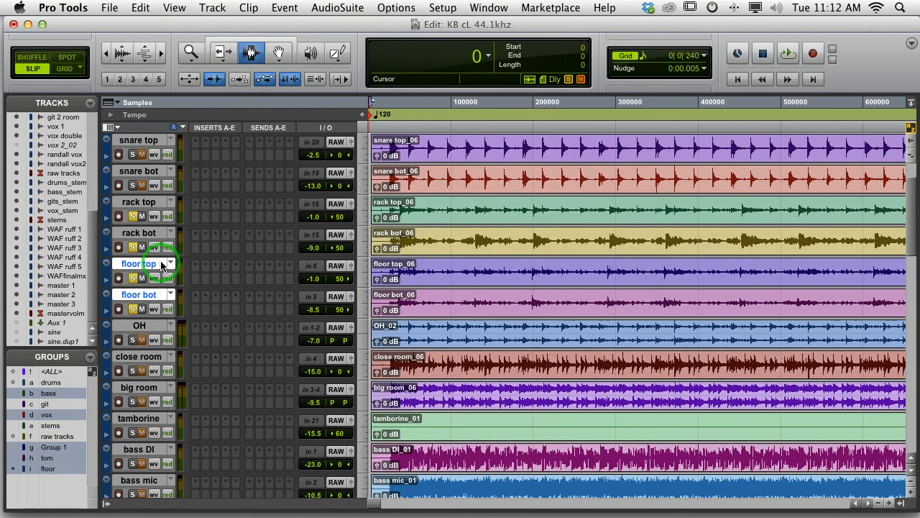
Duplicate the playlists of the grouped rack tom tracks and of the grouped floor tom tracks
left_click(169, 203)
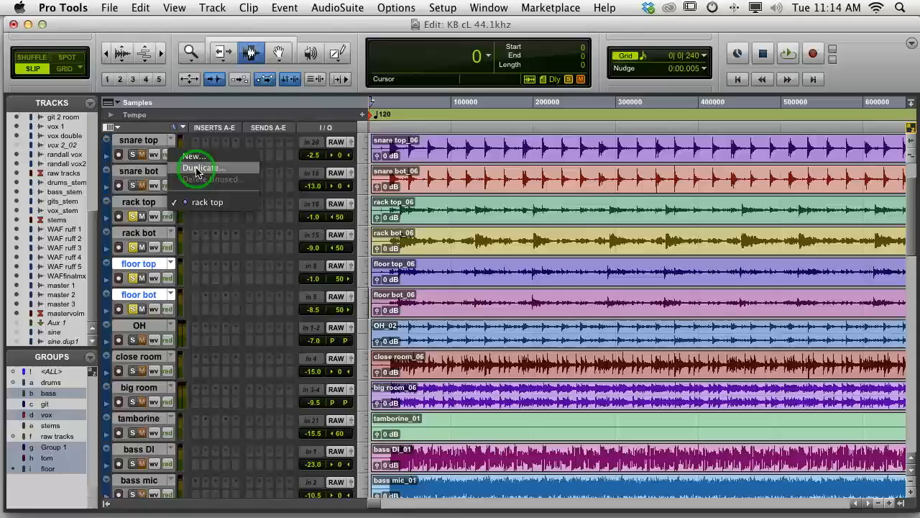
left_click(197, 171)
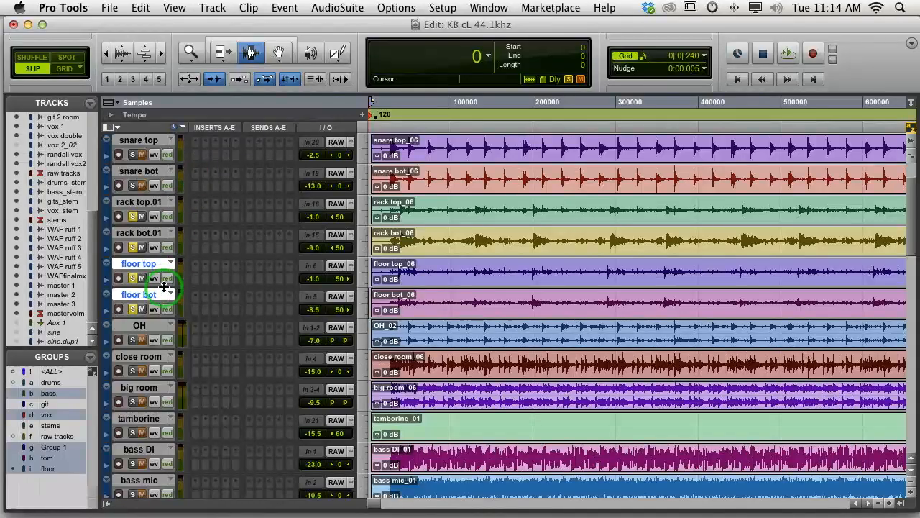
left_click(171, 264)
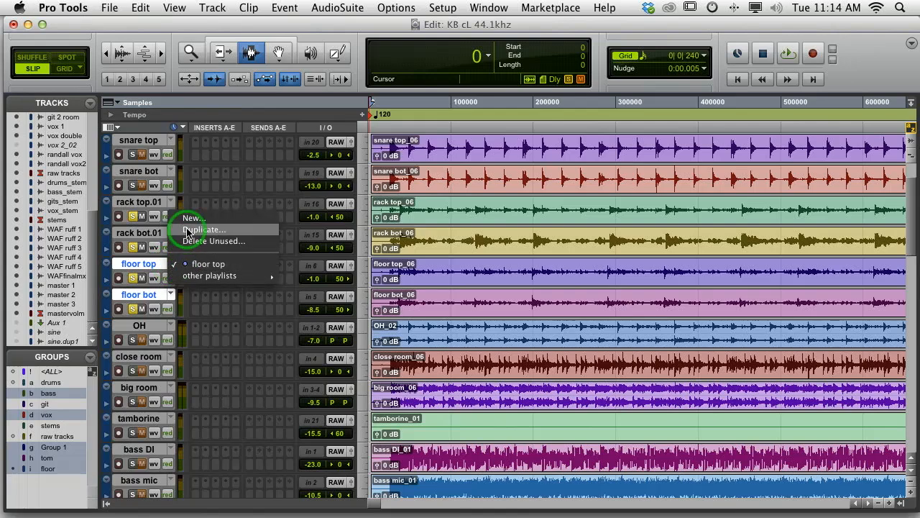
left_click(188, 230)
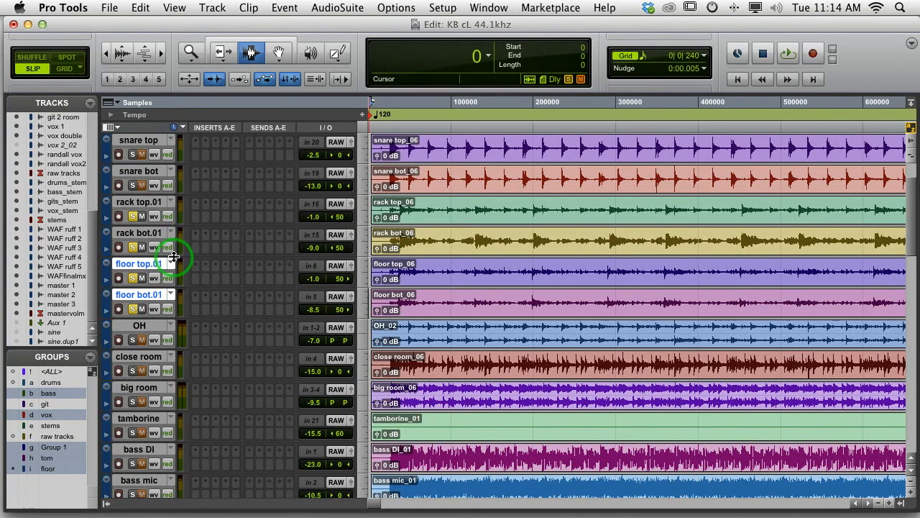
Switch the floor tom and rack tom tracks back to their original playlists, floor top and rack top
left_click(171, 266)
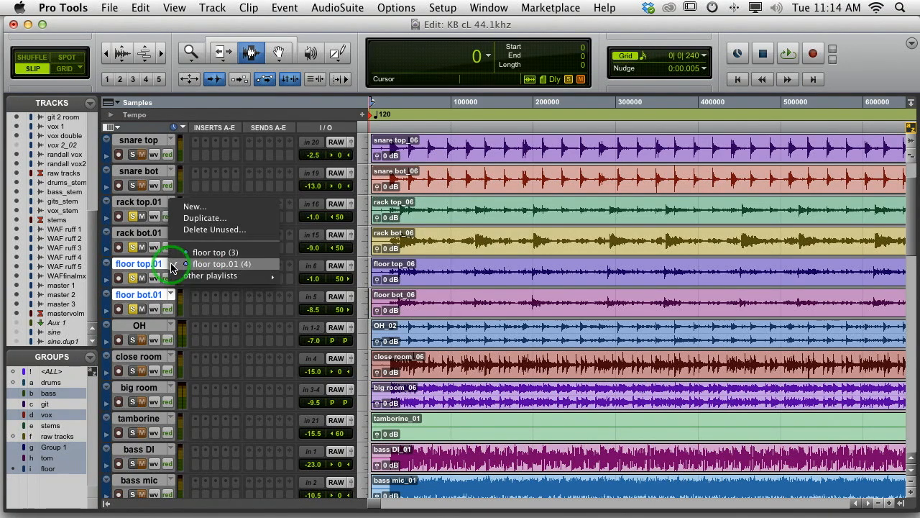
left_click(171, 255)
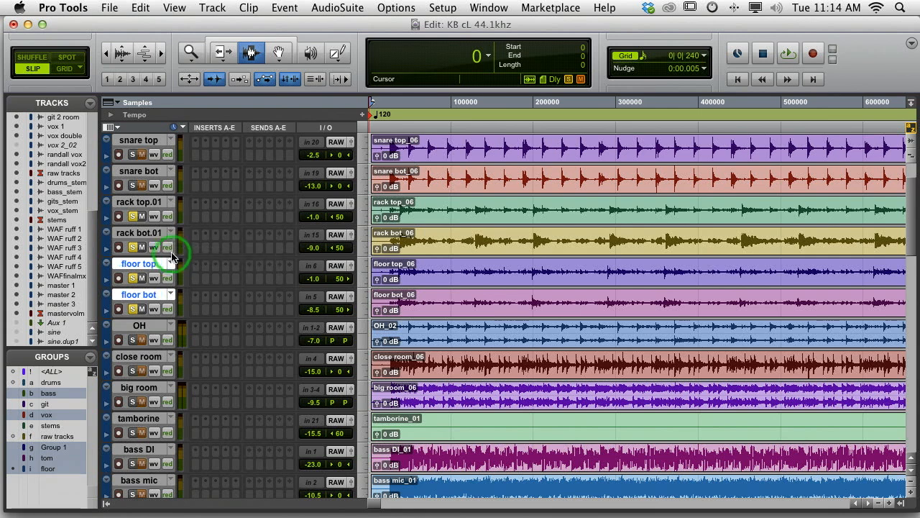
left_click(171, 204)
left_click(186, 191)
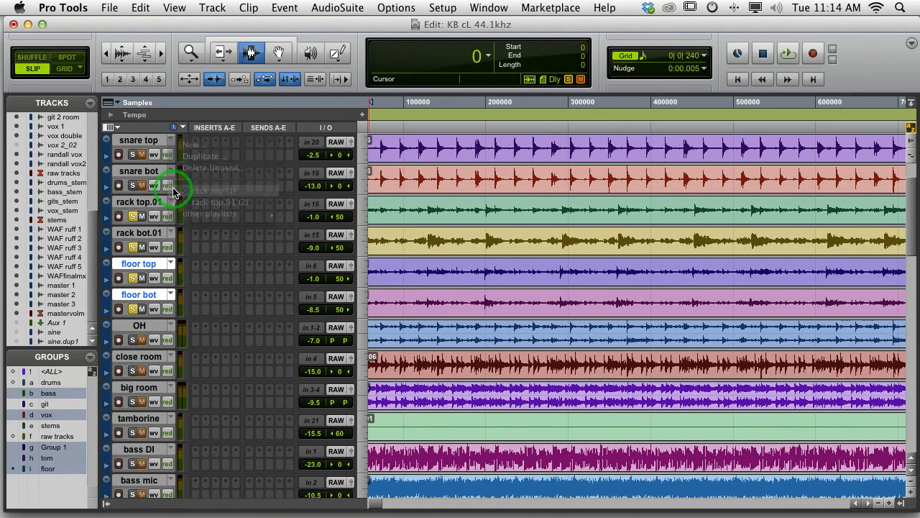
scroll(413, 228, "left", 3)
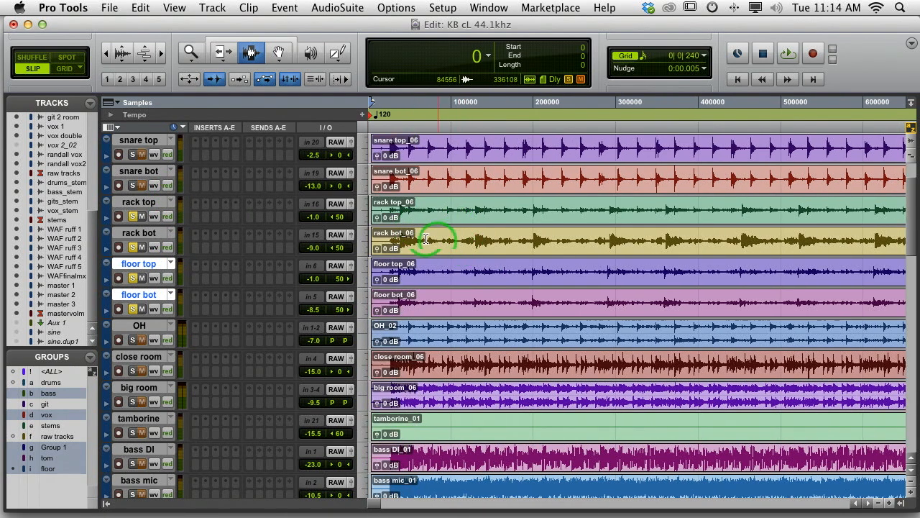
Set the track height of the rack top and rack bot tracks to large
right_click(107, 237)
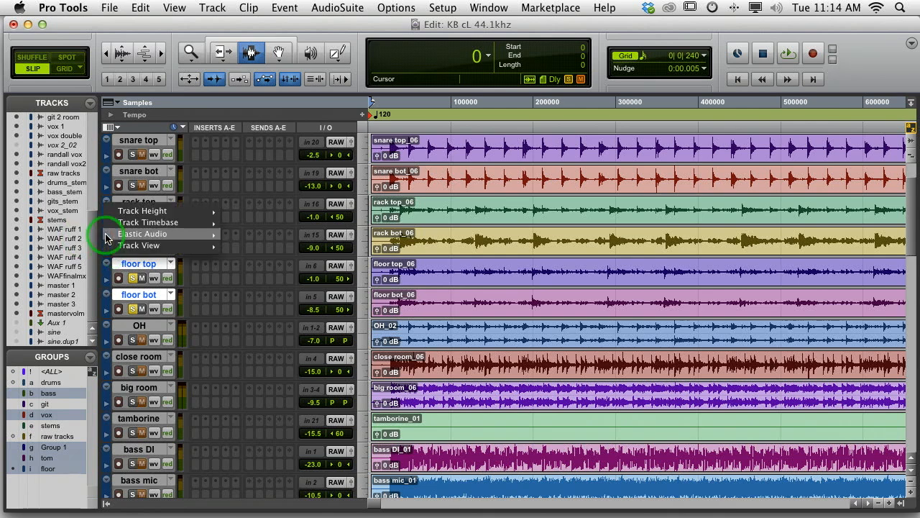
mouse_move(108, 210)
left_click(257, 255)
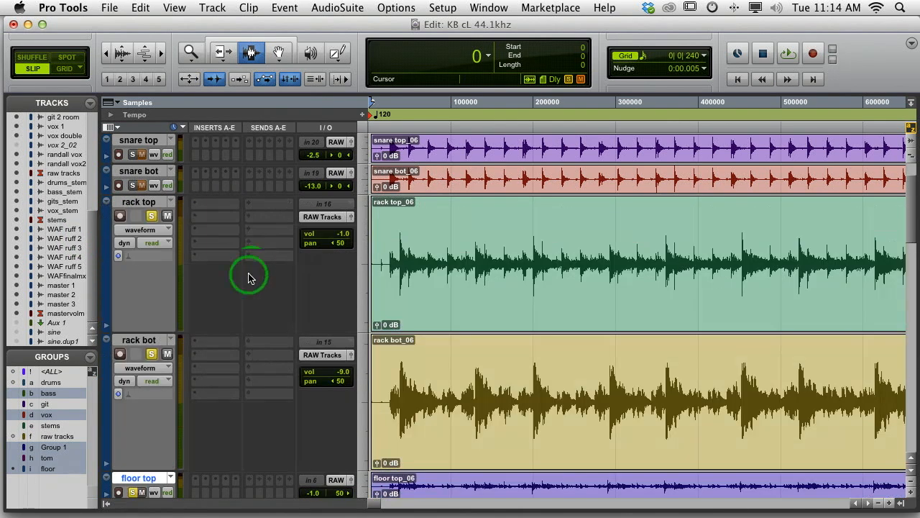
Set the track height of the floor top and floor bot tracks to medium
scroll(151, 402, "down", 2)
scroll(151, 403, "down", 2)
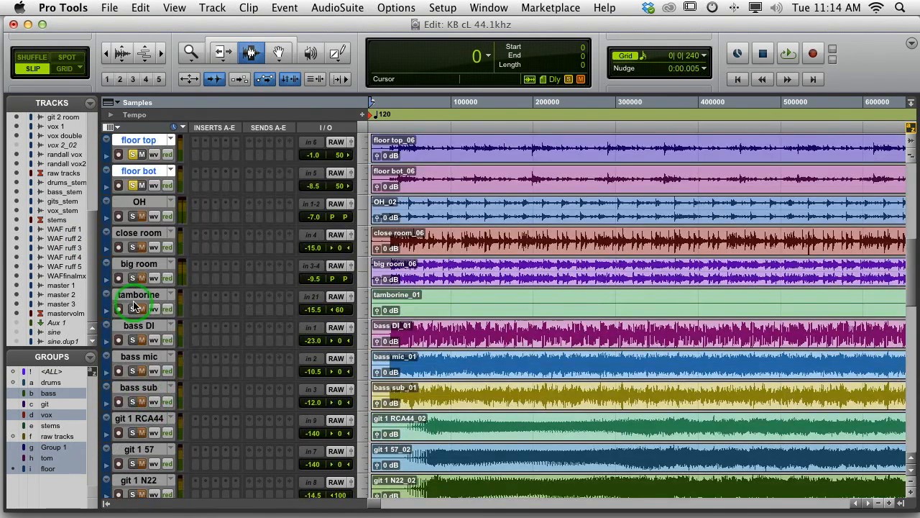
scroll(134, 307, "up", 2)
right_click(106, 397)
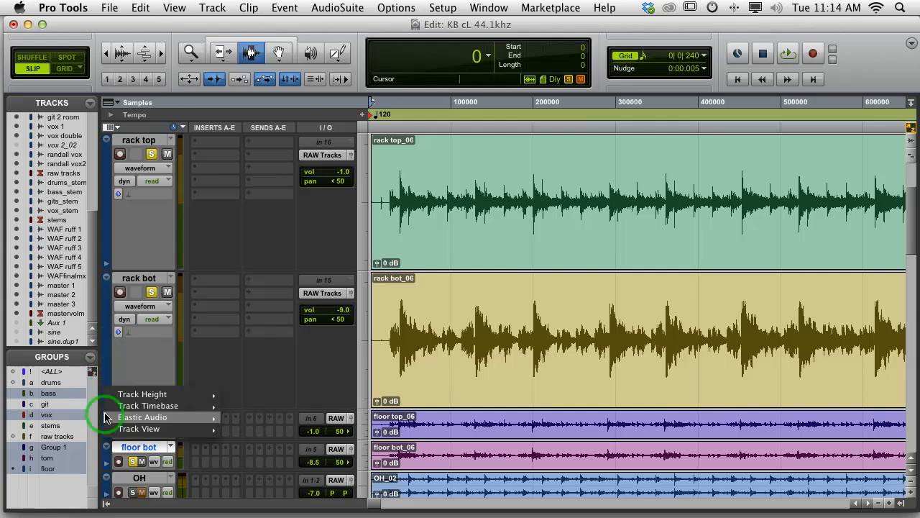
mouse_move(117, 395)
left_click(242, 429)
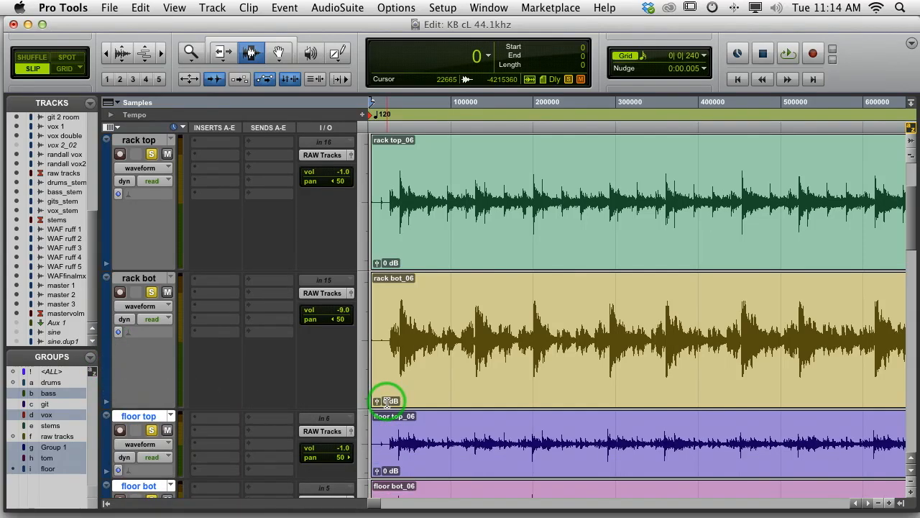
Set the track height of the rack top and rack bot tracks to medium and solo the OH track
scroll(362, 340, "down", 1)
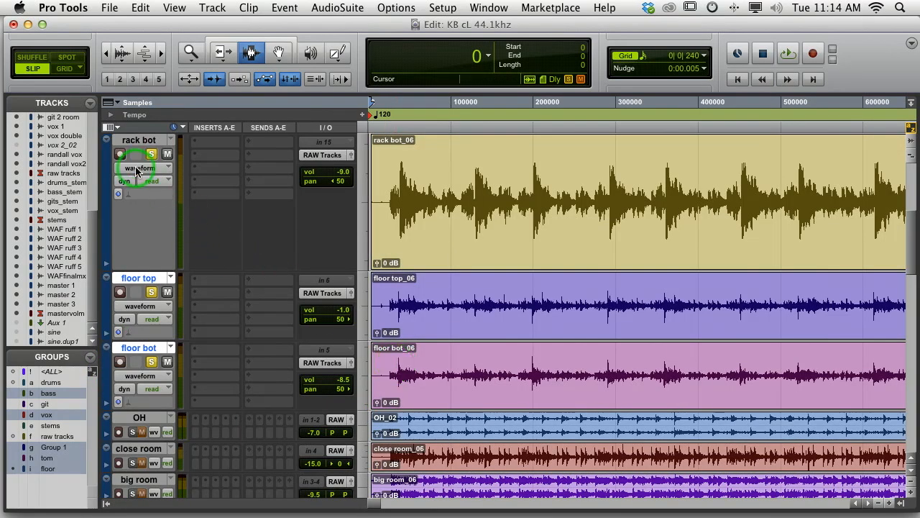
scroll(137, 167, "up", 2)
left_click(107, 165)
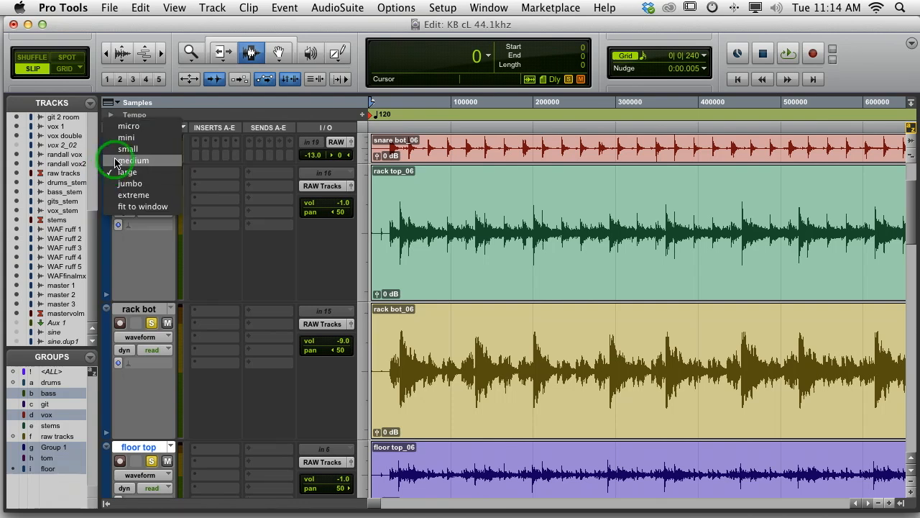
left_click(121, 157)
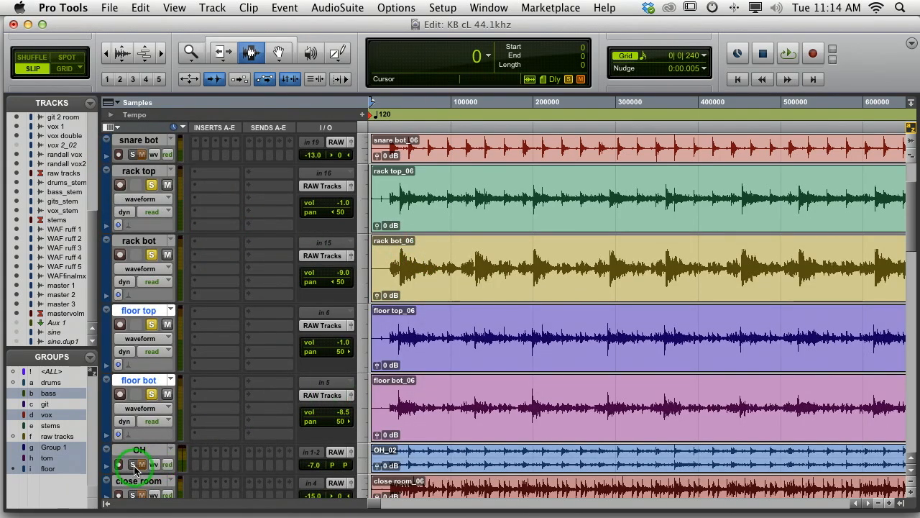
left_click(477, 307)
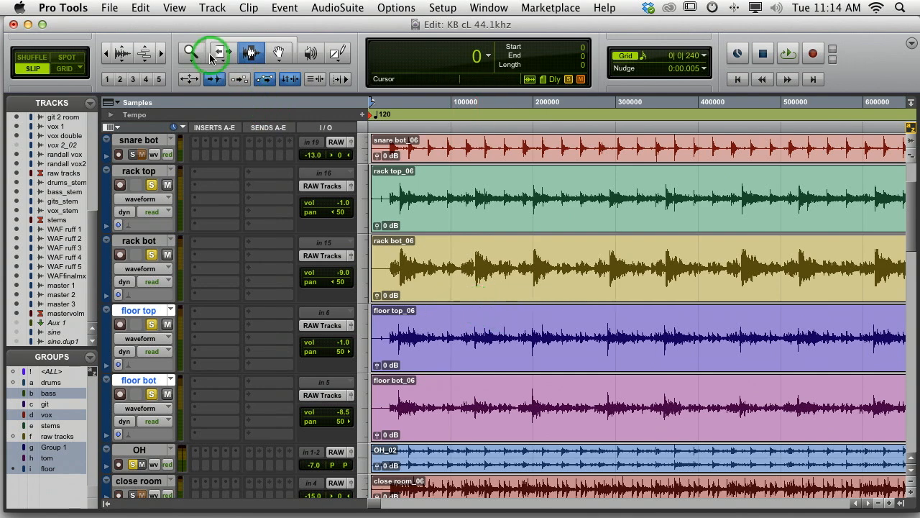
Zoom in on the song's opening and play it from just before the first drum hits
left_click(191, 53)
left_click(484, 210)
left_click_drag(484, 210, 381, 230)
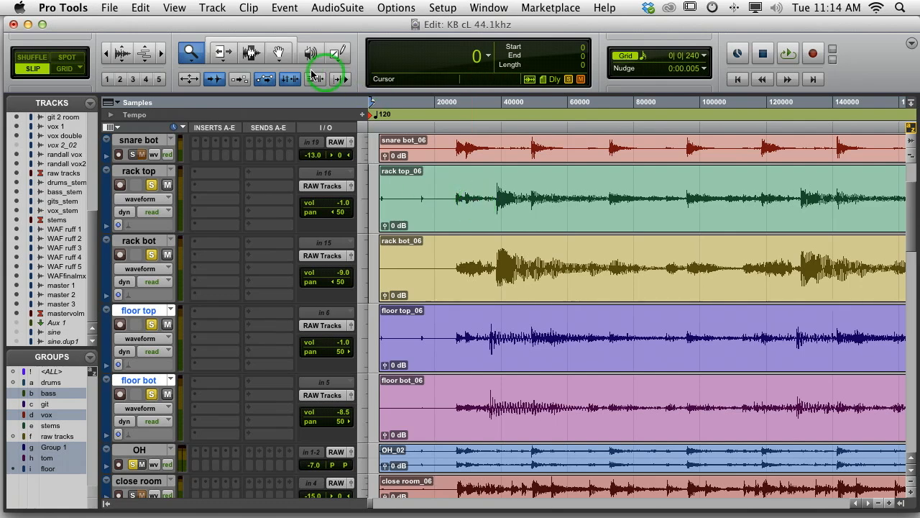
left_click(252, 53)
left_click(429, 212)
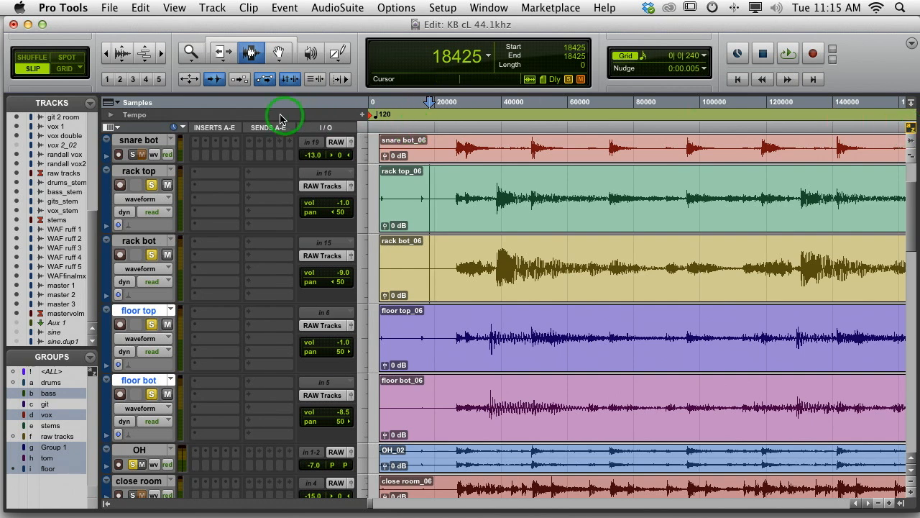
left_click(216, 80)
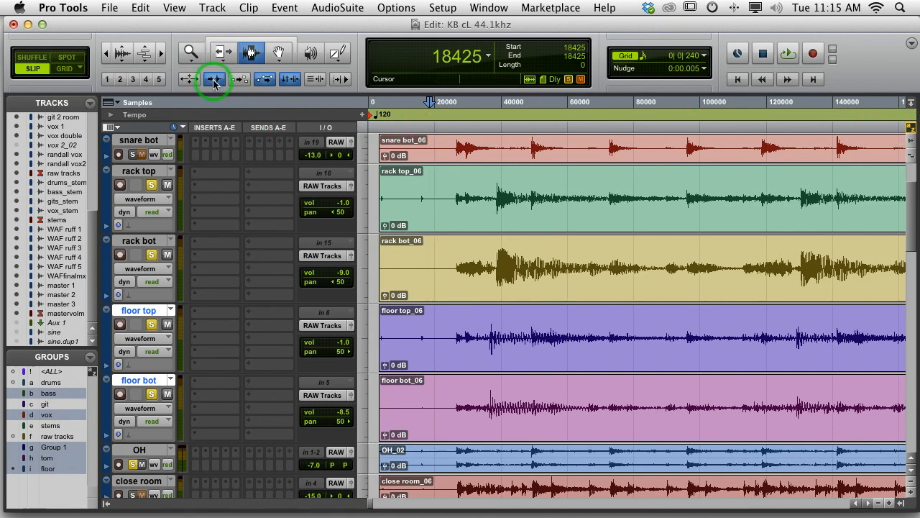
key("space")
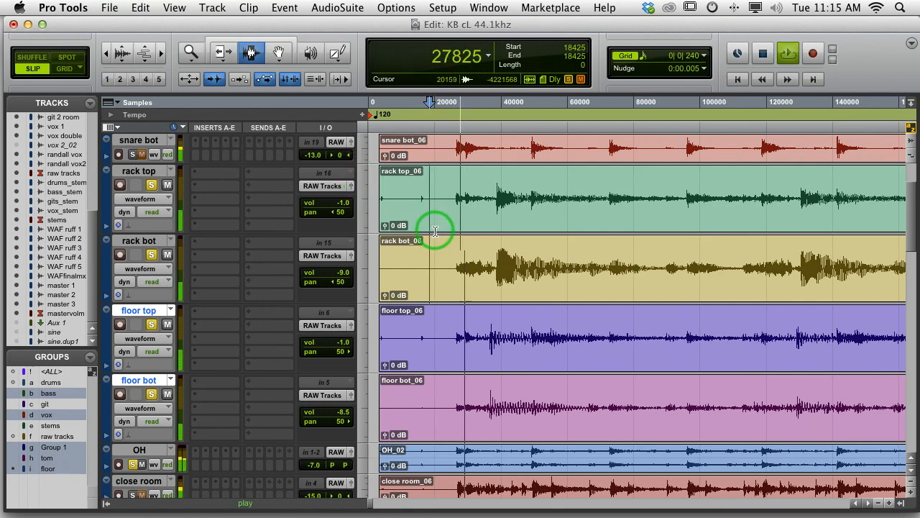
key("space")
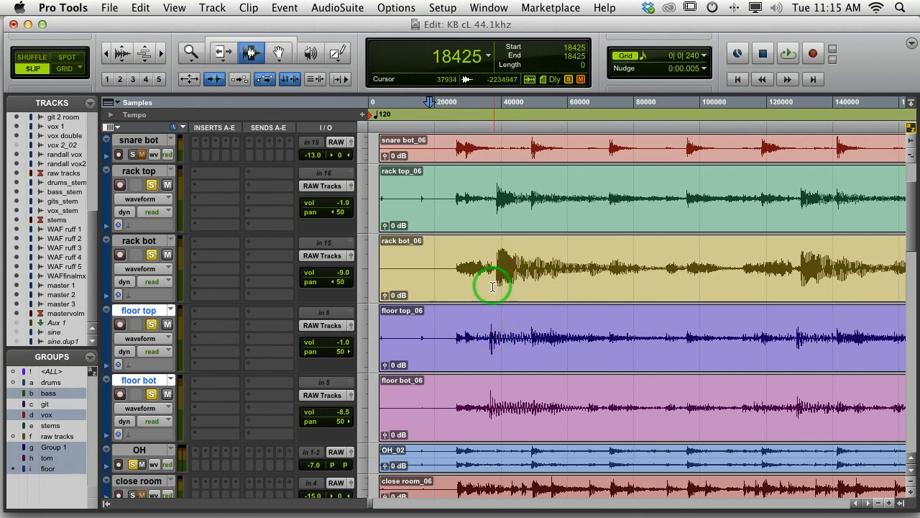
Replay the opening tom hits and listen from just before the snare hit that follows them
key("space")
key("space")
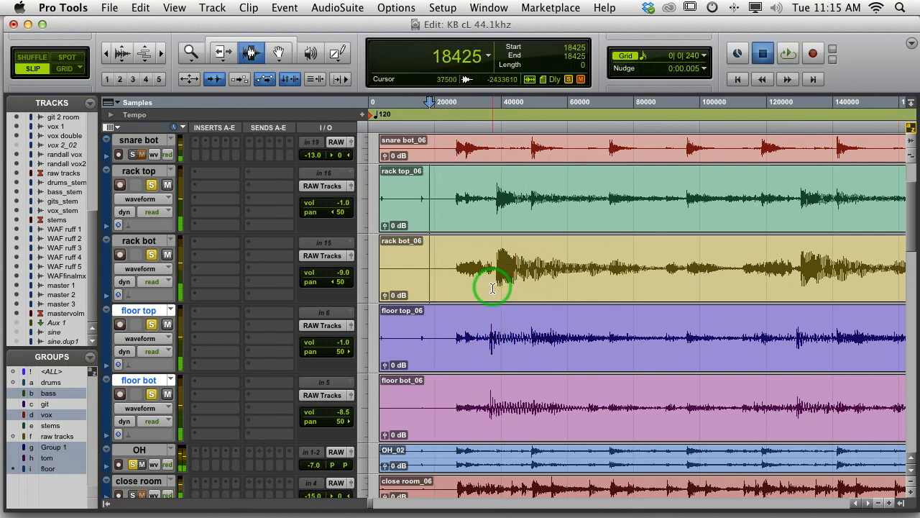
left_click(529, 200)
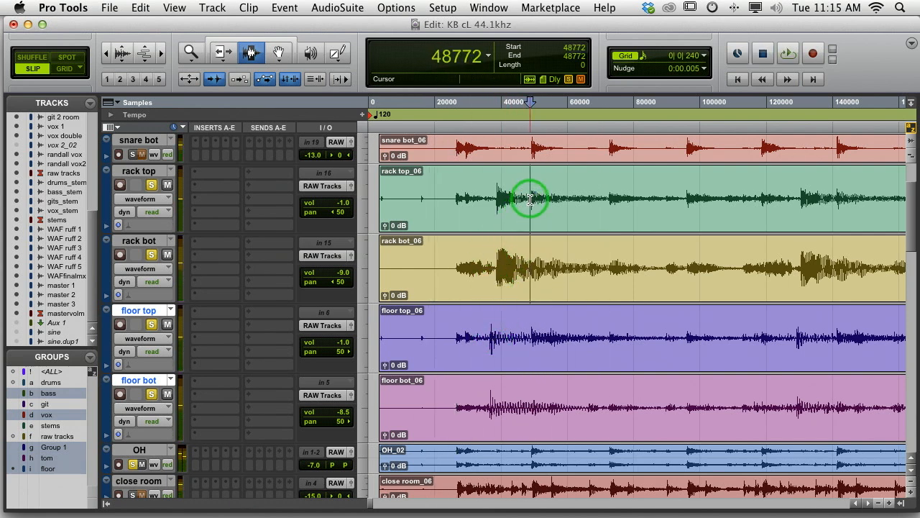
key("space")
key("space")
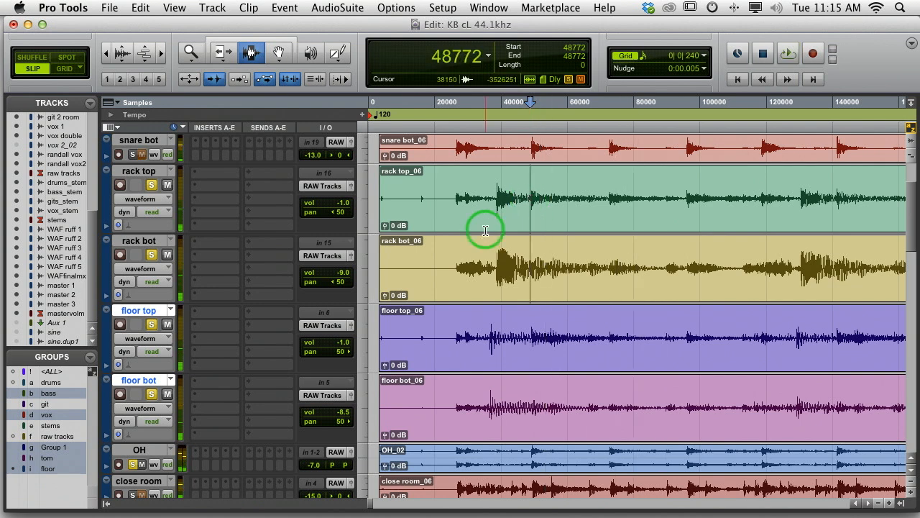
Separate the rack tom clips at the first tom hit's transient (sample 38747) and at the following snare transient (49275)
left_click(478, 228)
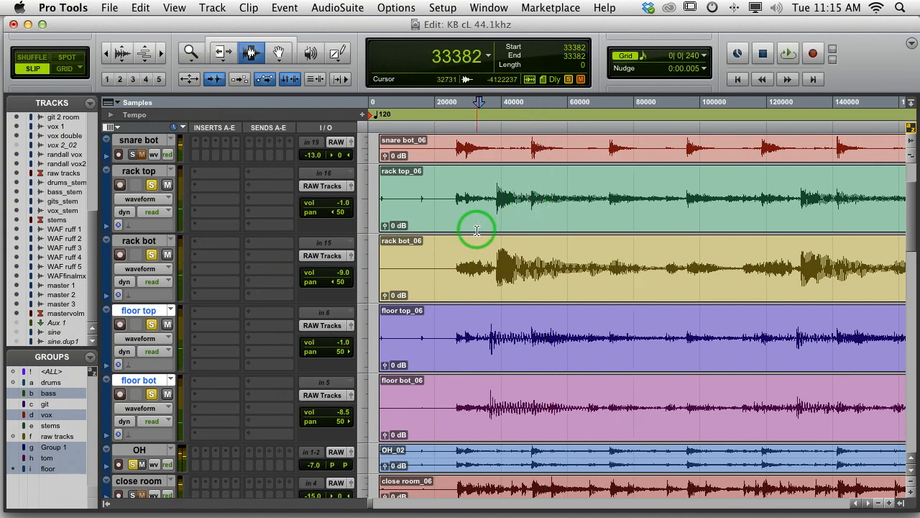
key("Tab")
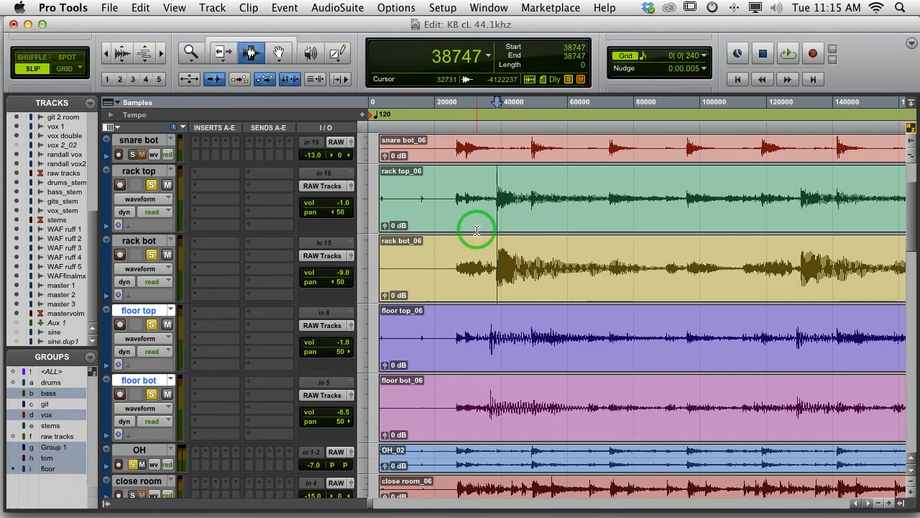
left_click(467, 230)
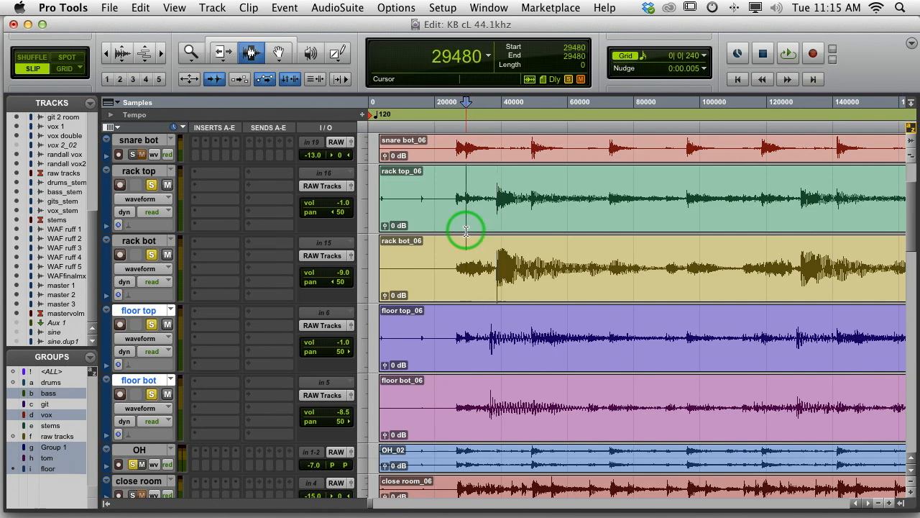
key("Tab")
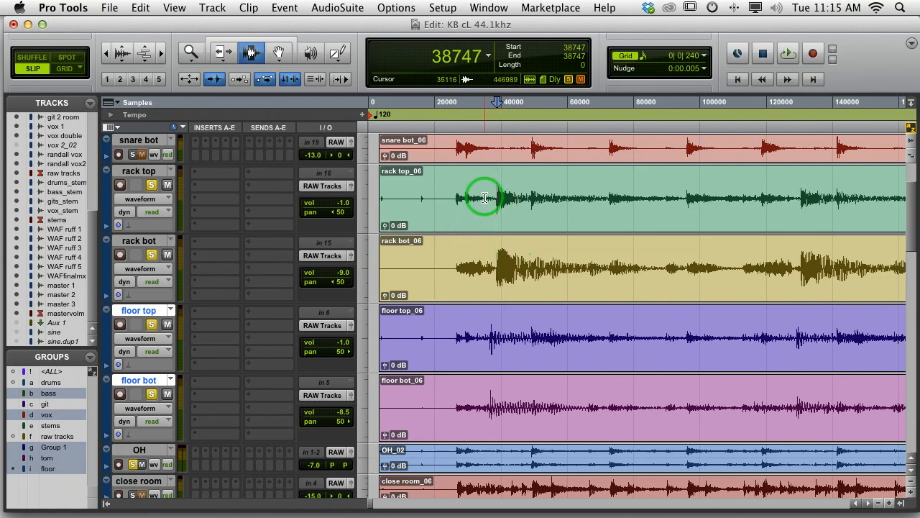
key("super+e")
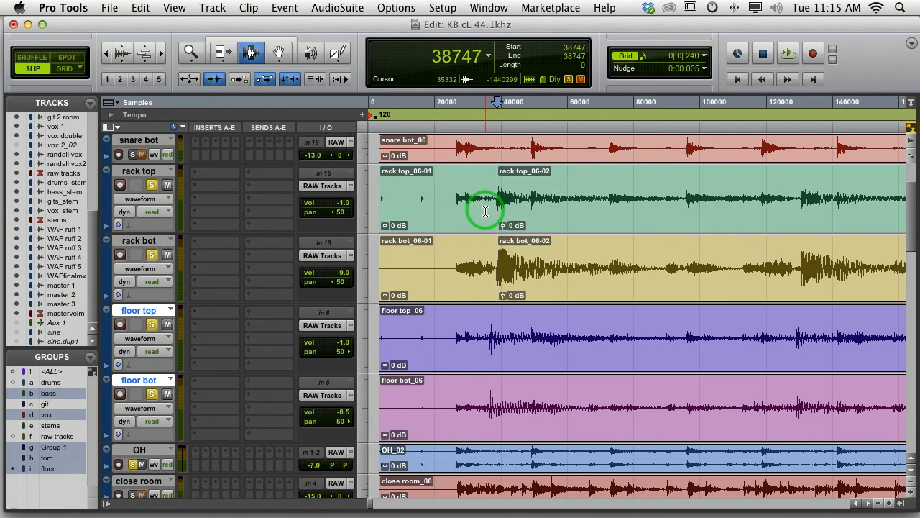
key("Tab")
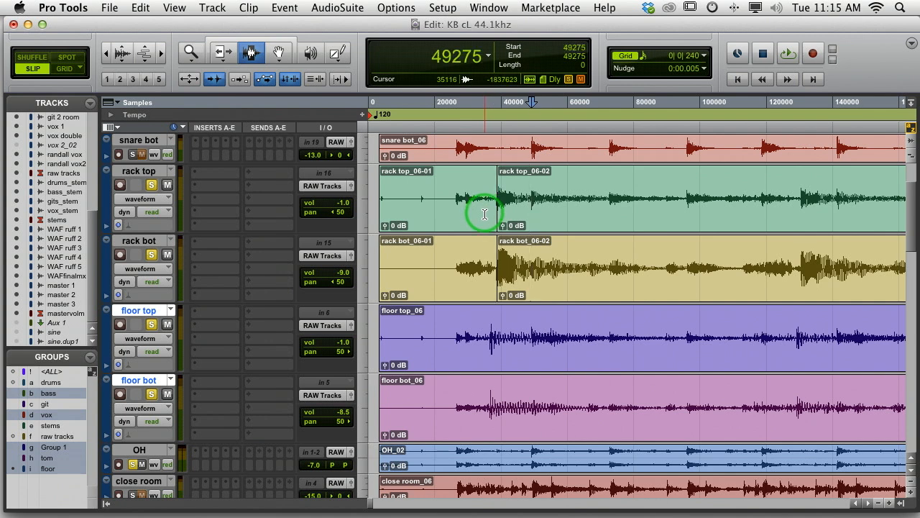
key("super+e")
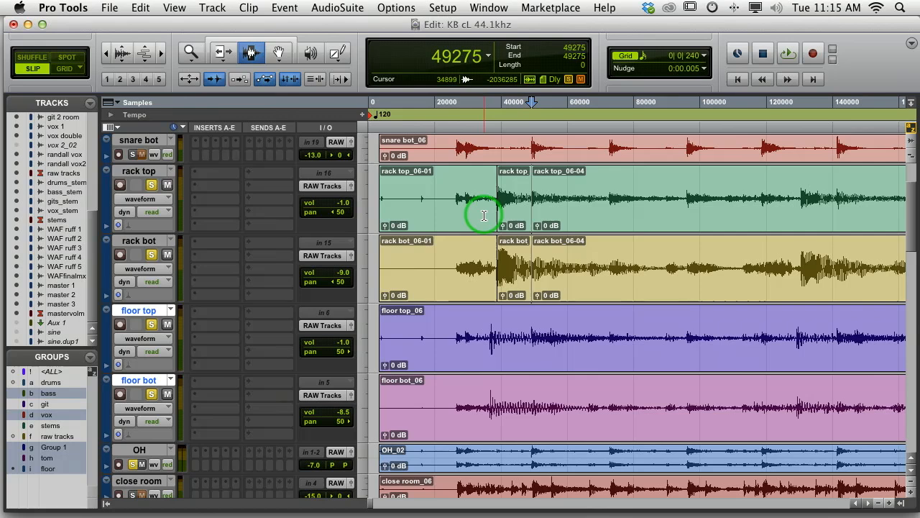
Separate the floor tom clips at the first tom hit's transient (sample 36691) and at the following snare transient (49319)
left_click(466, 357)
key("Tab")
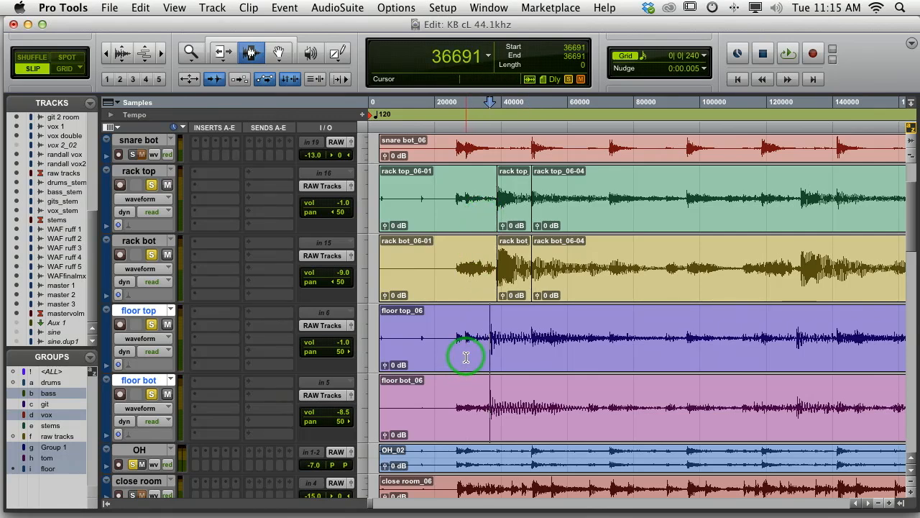
key("super+e")
key("Tab")
key("Tab")
key("Tab")
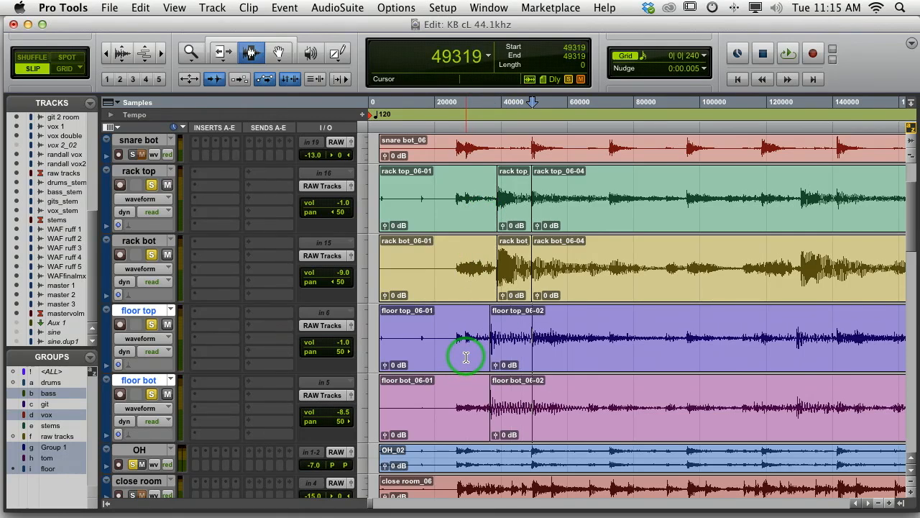
key("super+e")
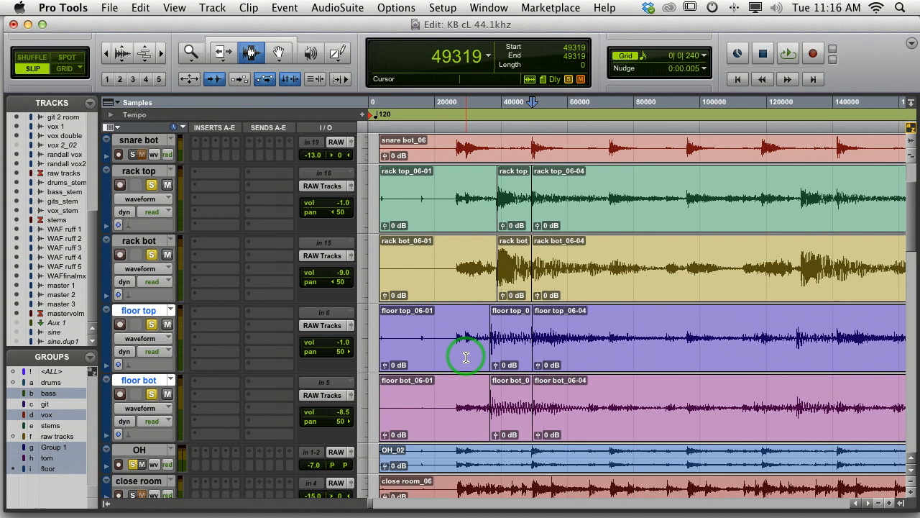
Fade out the first tom-hit clips from sample 47254 on all four tom tracks and delete the clips preceding them
left_click(525, 333)
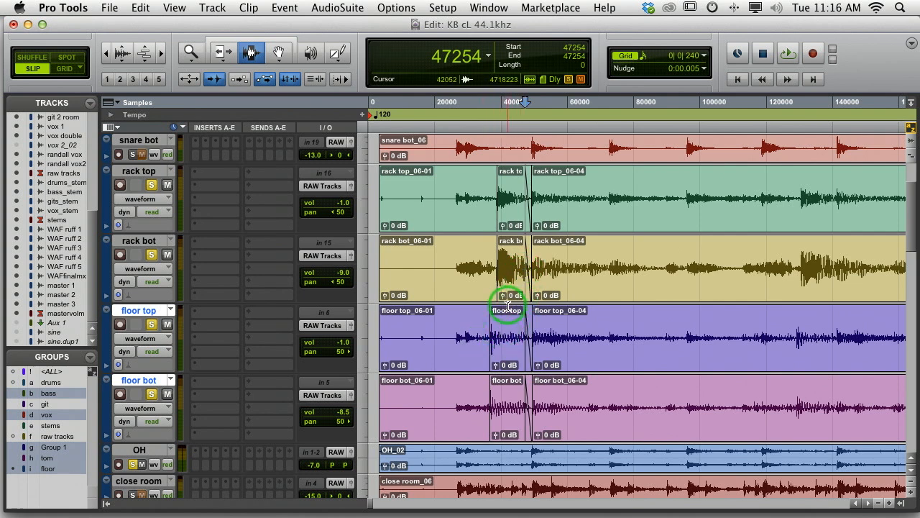
left_click(282, 53)
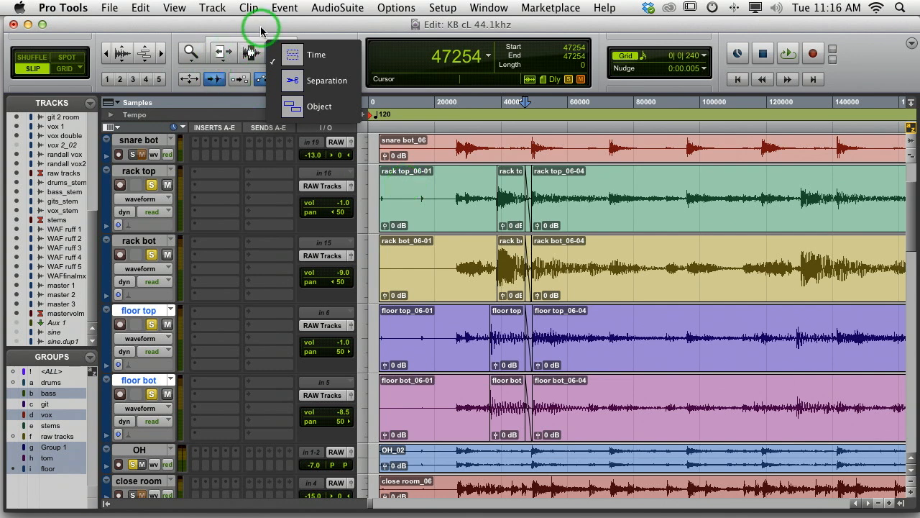
left_click(274, 55)
left_click(421, 207)
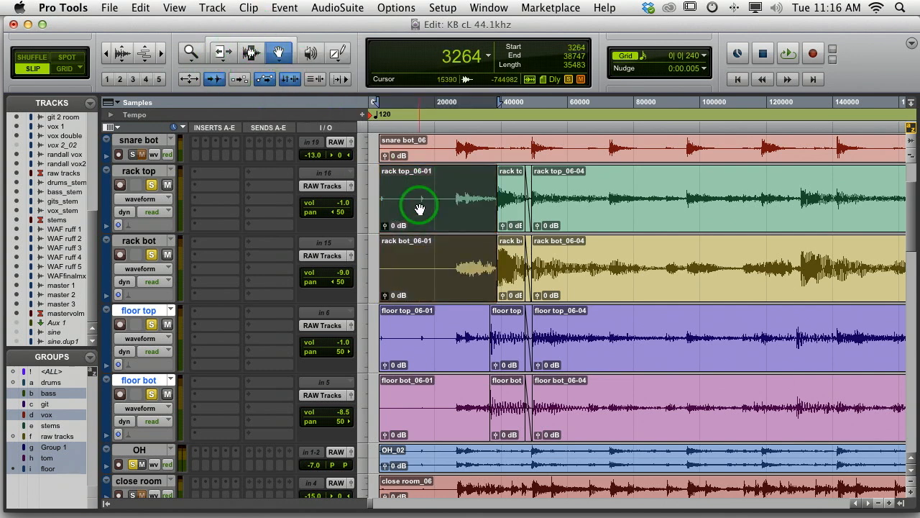
left_click_drag(420, 208, 410, 366)
key("Delete")
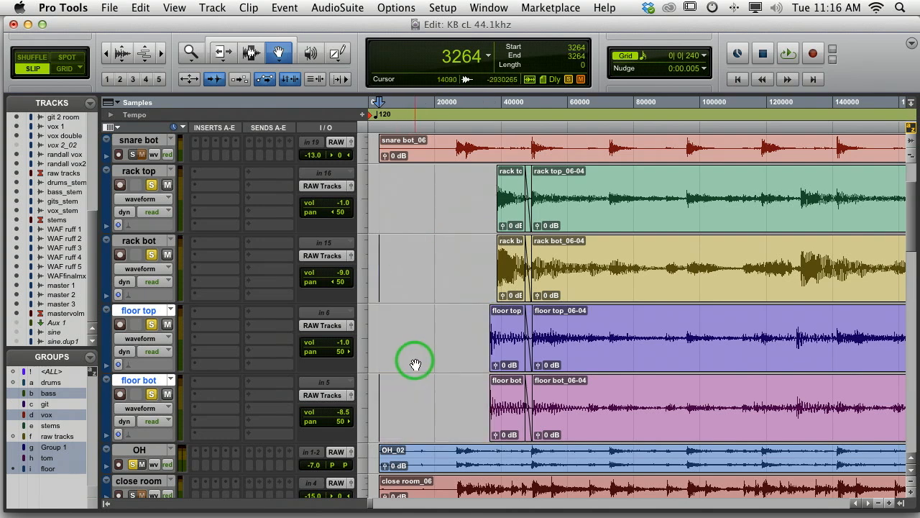
Play on to the second tom hit and separate the rack tom clips at its transient
left_click(253, 55)
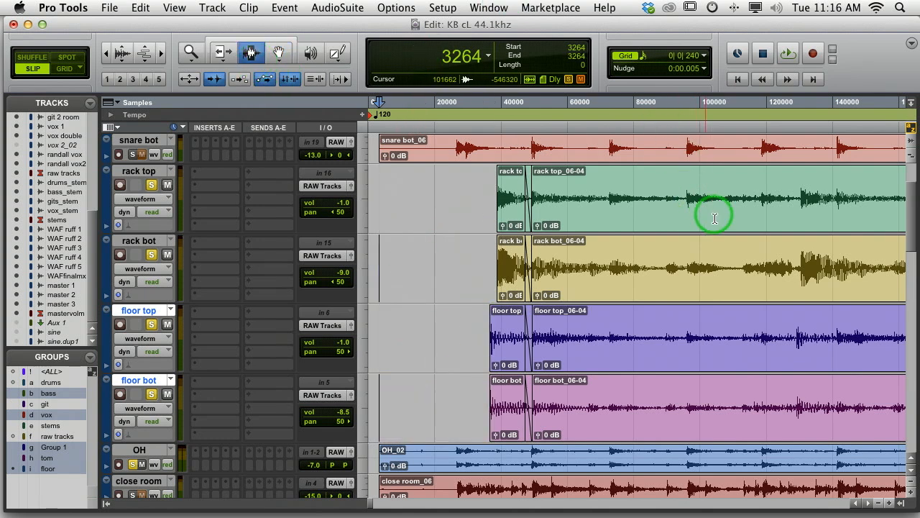
left_click(482, 266)
key("space")
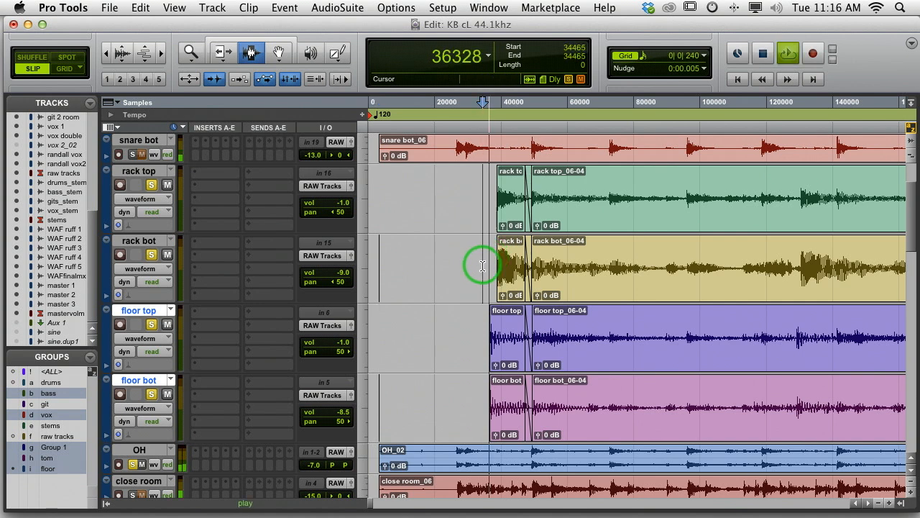
key("space")
left_click(610, 257)
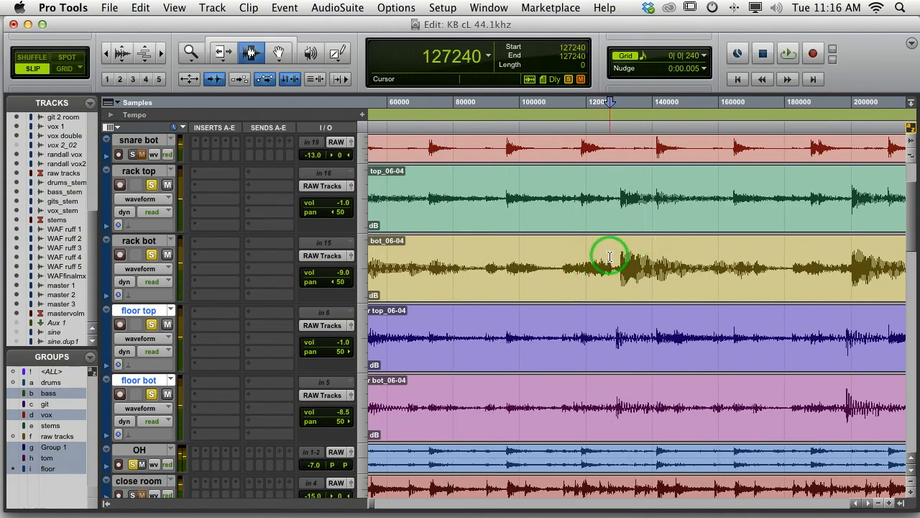
key("Tab")
key("super+e")
Separate the floor tom clips at the second tom hit and the following snare hit, and the rack tom clips at that snare hit
left_click(606, 353)
key("super+e")
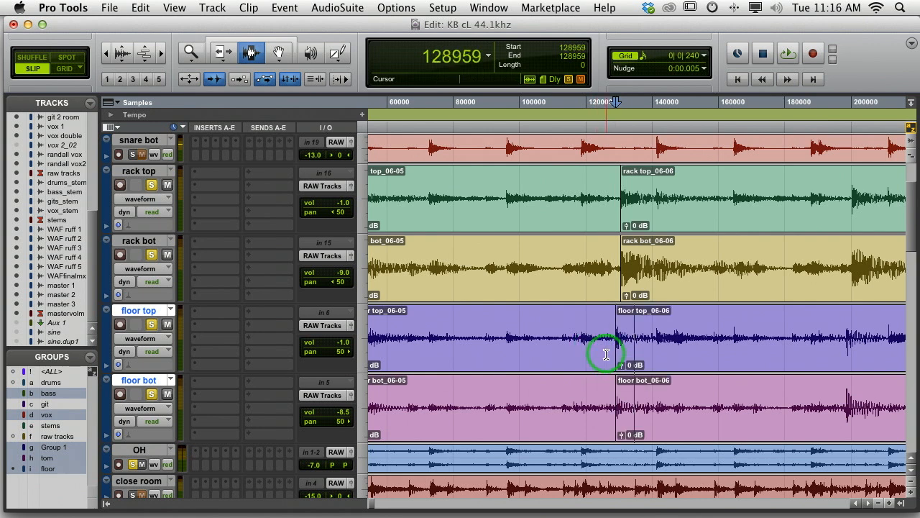
key("Tab")
key("super+e")
left_click(648, 215)
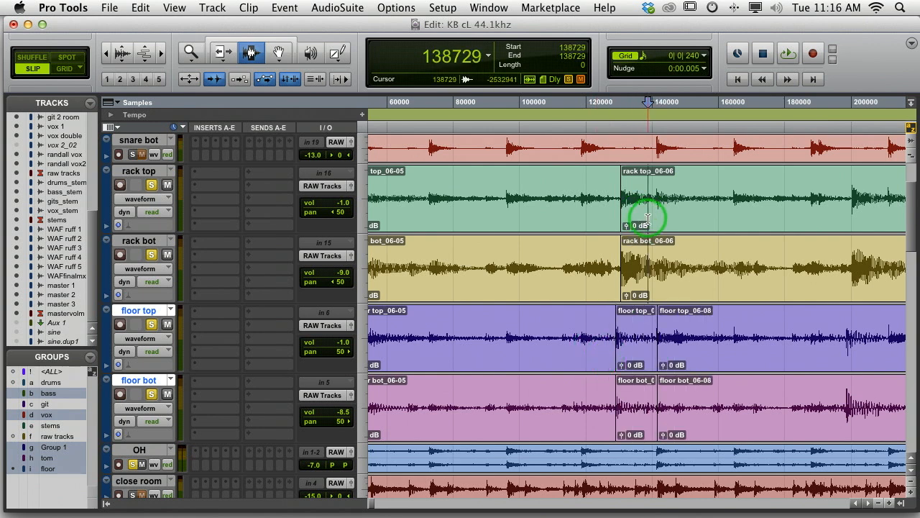
key("Tab")
key("super+e")
Separate the rack tom clips at the third tom hit (sample 200331), and the floor tom clips at that hit and at sample 211307
left_click(836, 251)
key("Tab")
key("super+e")
left_click(837, 346)
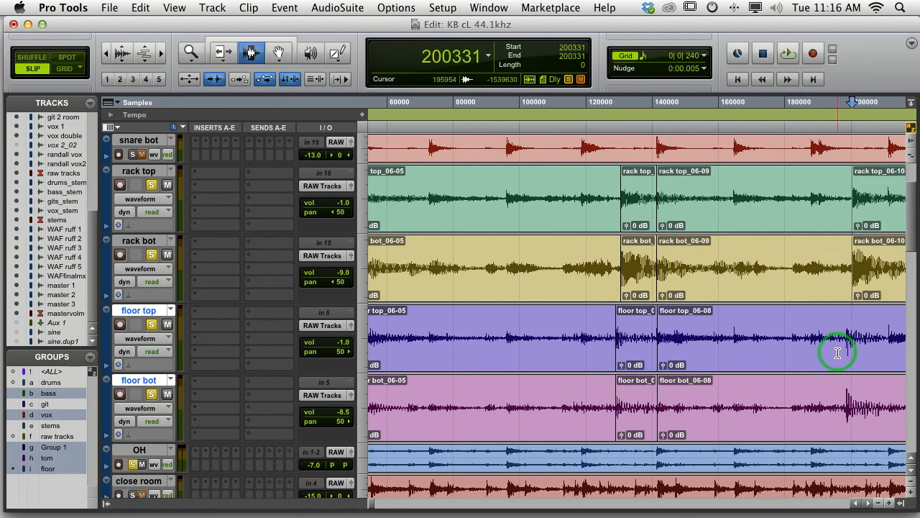
key("super+e")
key("Tab")
Separate the rack tom clips at the fourth tom hit's transient, sample 292759
scroll(837, 349, "right", 10)
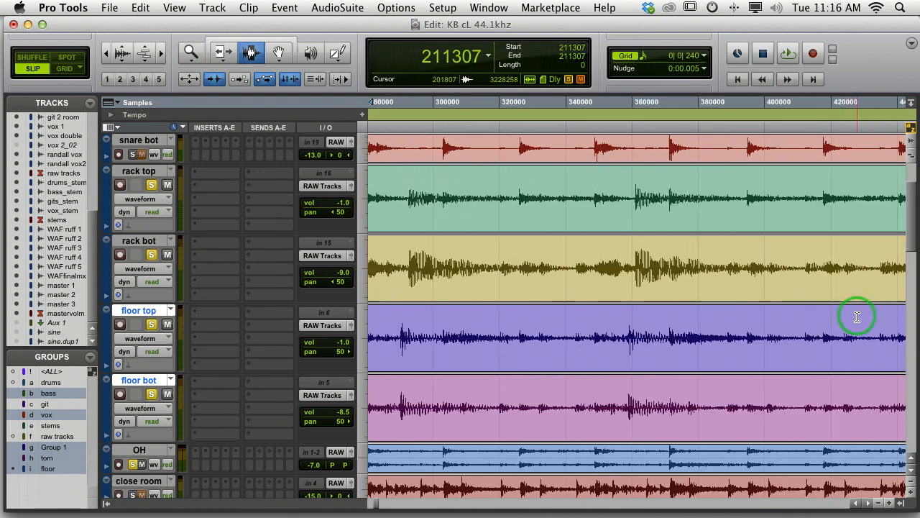
scroll(816, 321, "left", 10)
scroll(808, 337, "right", 4)
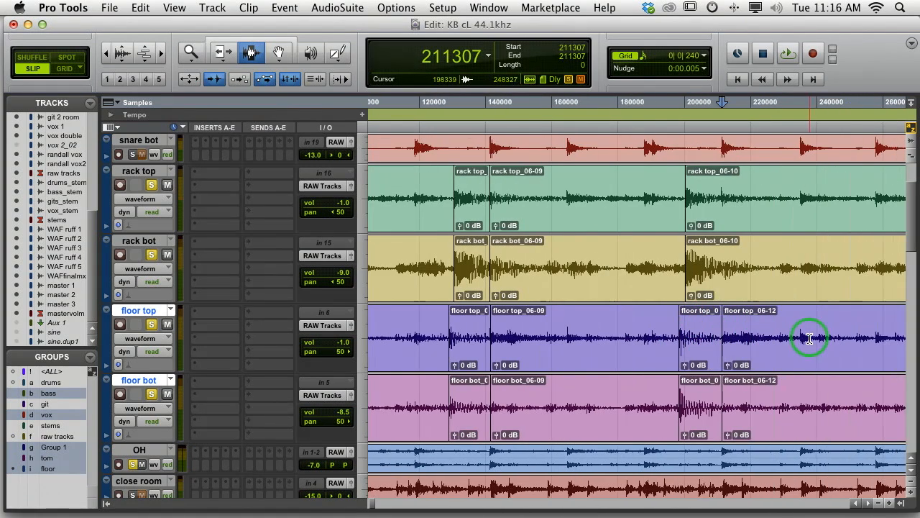
left_click(746, 250)
key("Tab")
key("b")
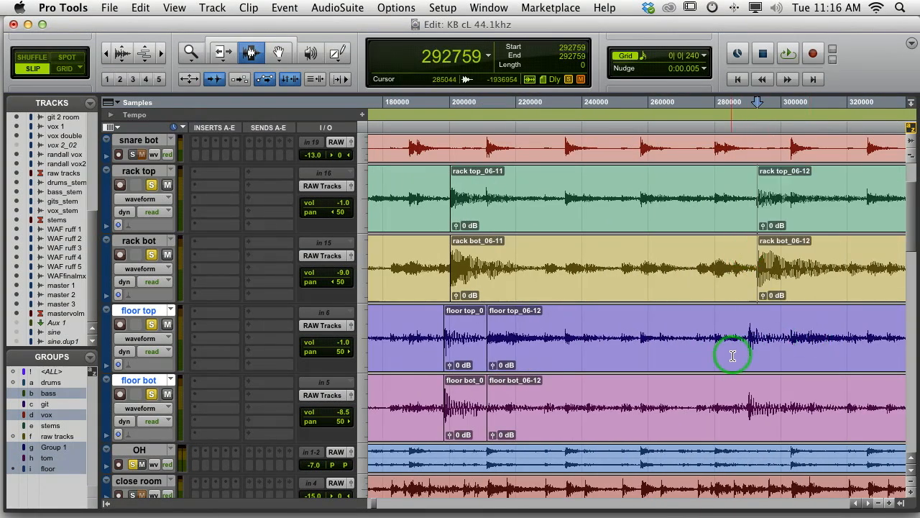
Separate the floor tom clips at the fourth tom hit and the following snare hit, and the rack tom clips at that snare hit
left_click(734, 360)
key("Tab")
key("b")
key("Tab")
key("Tab")
key("b")
left_click(789, 256)
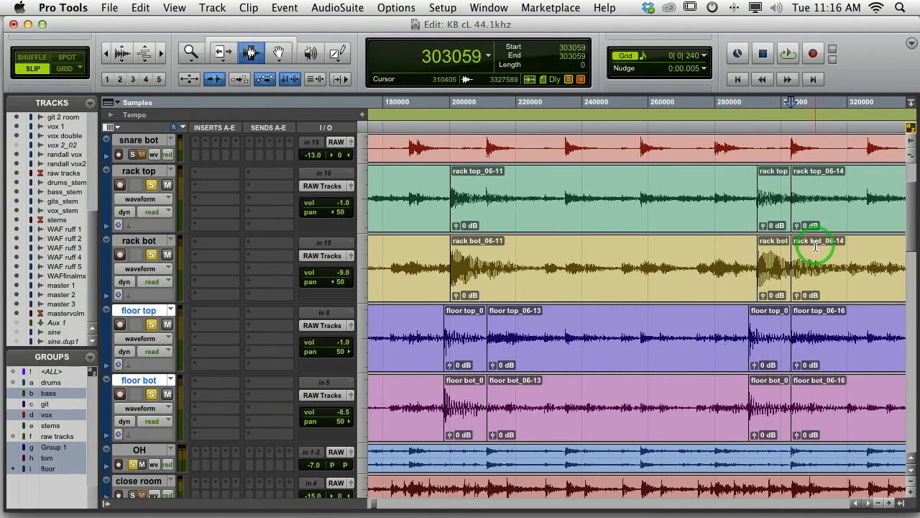
Separate the rack tom clips at the fifth tom hit's transient, sample 361031
key("space")
left_click(486, 262)
key("Tab")
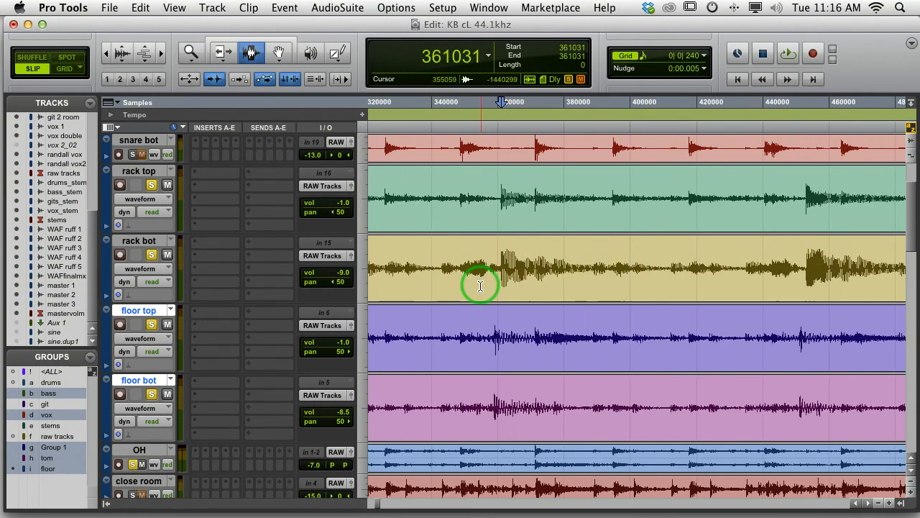
key("b")
Separate the floor tom clips at the fifth tom hit and at the following snare hit, sample 371379
left_click(477, 345)
key("Tab")
key("b")
key("Tab")
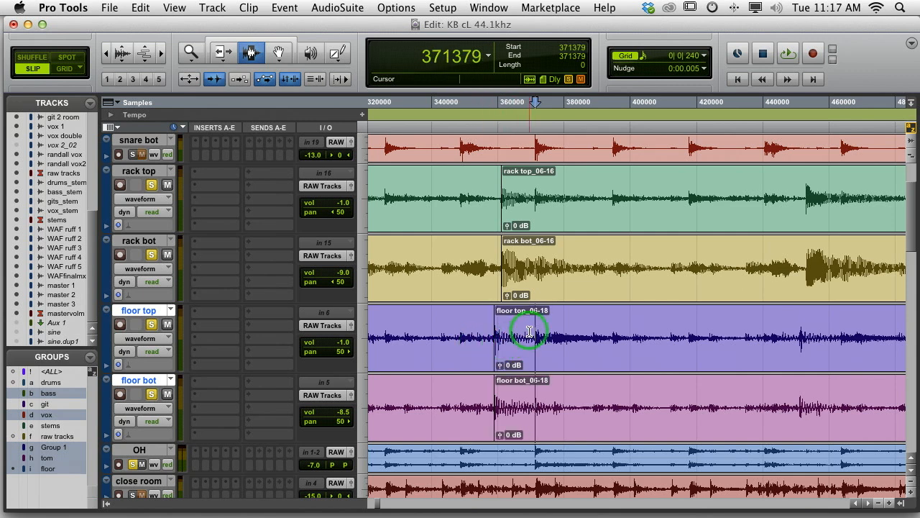
key("b")
Separate the rack tom clips at the snare hit following the fifth tom hit, sample 371351
left_click(525, 253)
key("Tab")
key("b")
Separate the rack tom clips at the sixth tom hit (sample 453127) and at the snare hit right after it
left_click(796, 250)
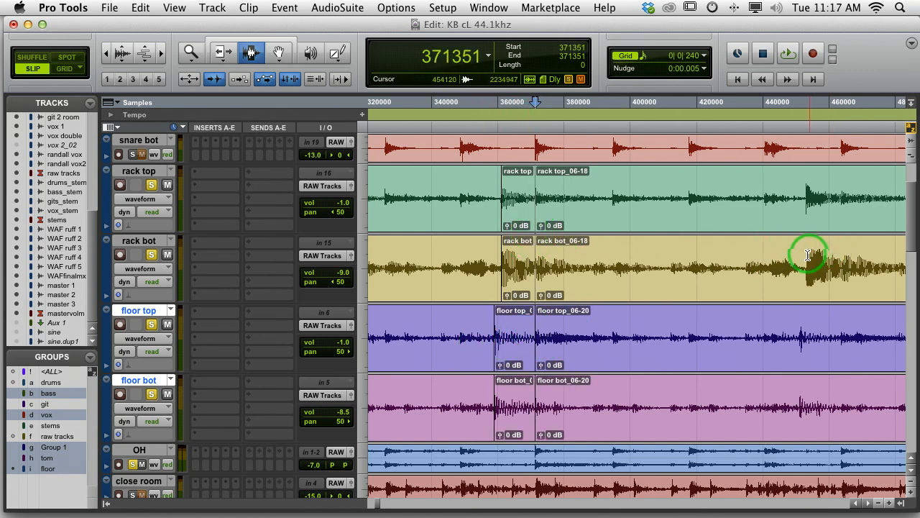
key("Tab")
key("b")
left_click(793, 255)
key("Tab")
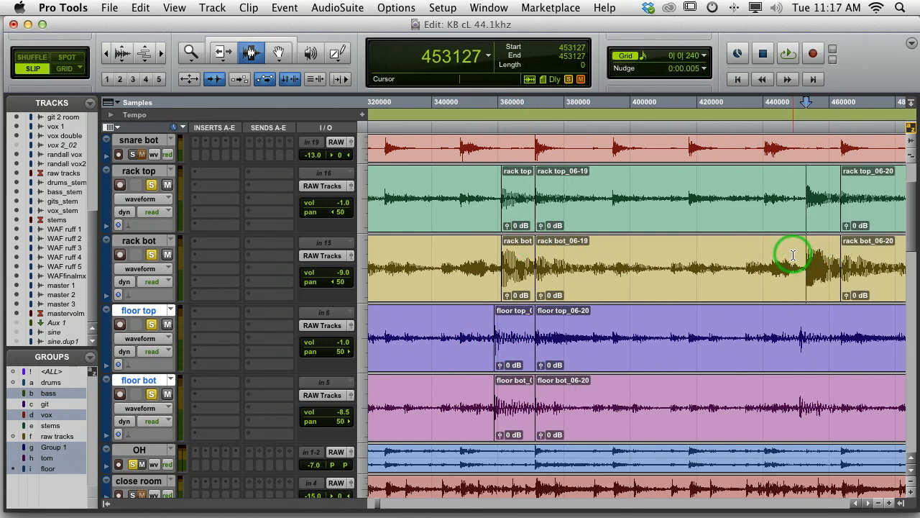
key("b")
Separate the floor tom clips at the sixth tom hit and at the snare hit right after it
left_click(777, 350)
key("Tab")
key("b")
left_click(802, 352)
key("Tab")
key("Tab")
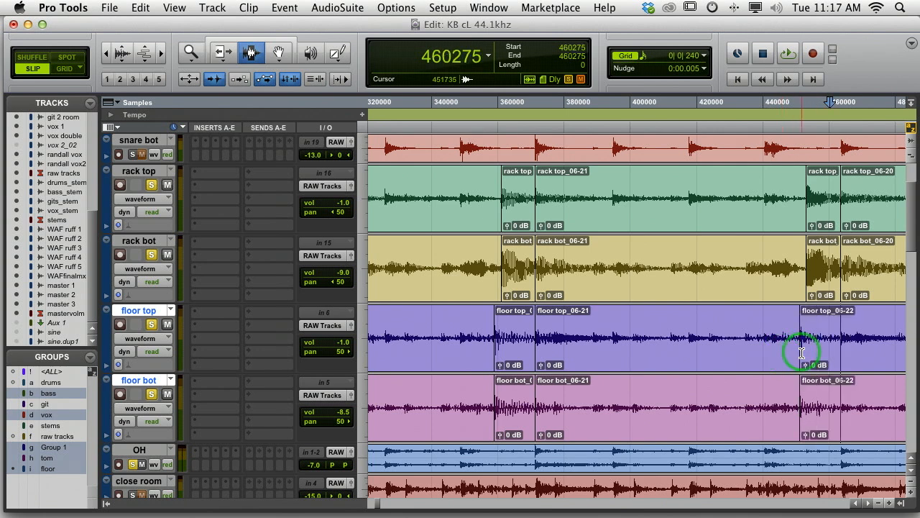
key("Tab")
key("b")
Fade out the floor and rack tom clips of the sixth hit from samples 461706 and 462140, and those of the fifth hit just before the snare
left_click(842, 331)
left_click(836, 335)
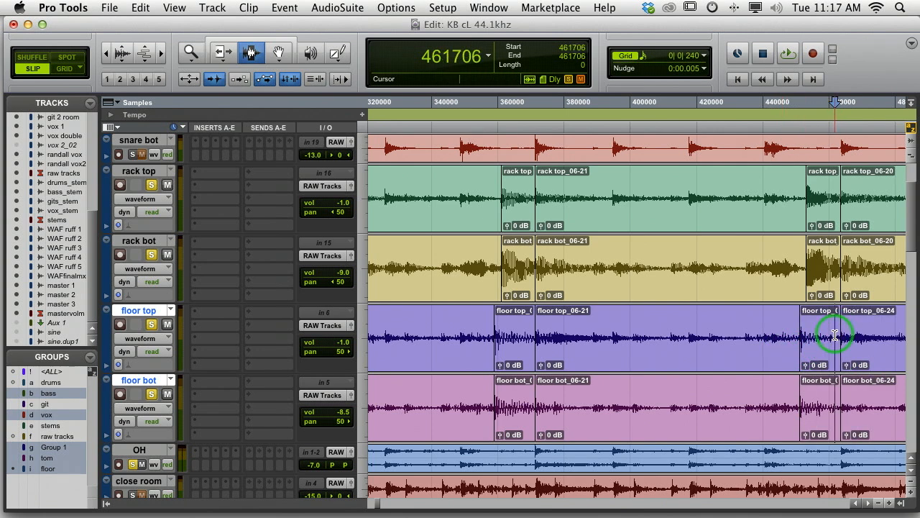
key("g")
left_click(836, 262)
key("g")
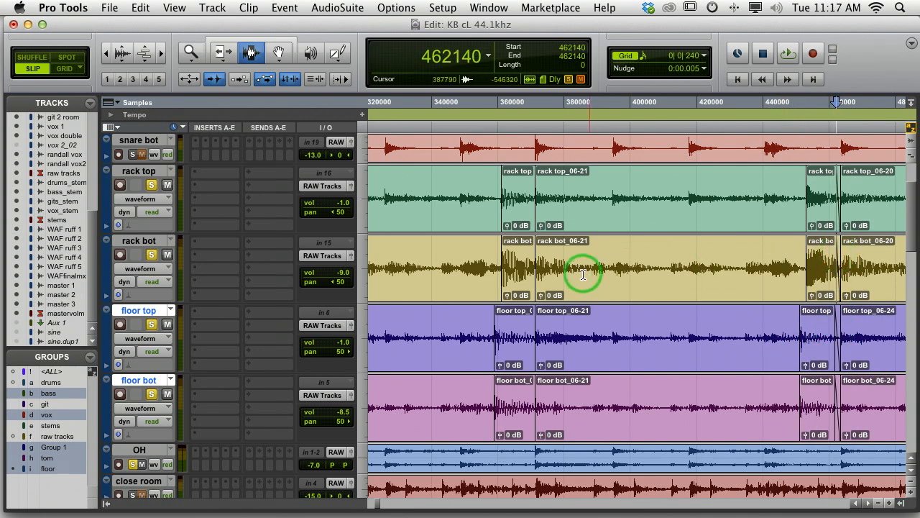
left_click(532, 268)
left_click(528, 361)
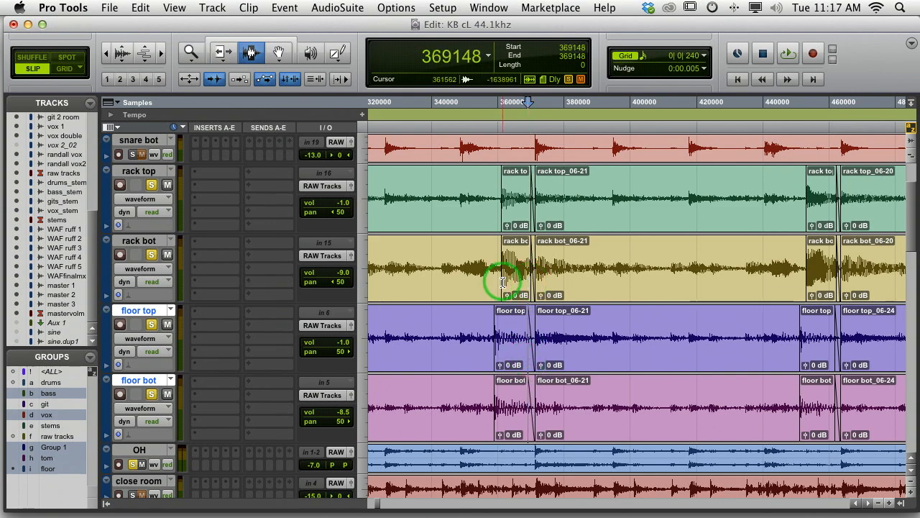
Fade out the end of the floor tom clips of the third hit, just before the snare hit
scroll(506, 276, "left", 5)
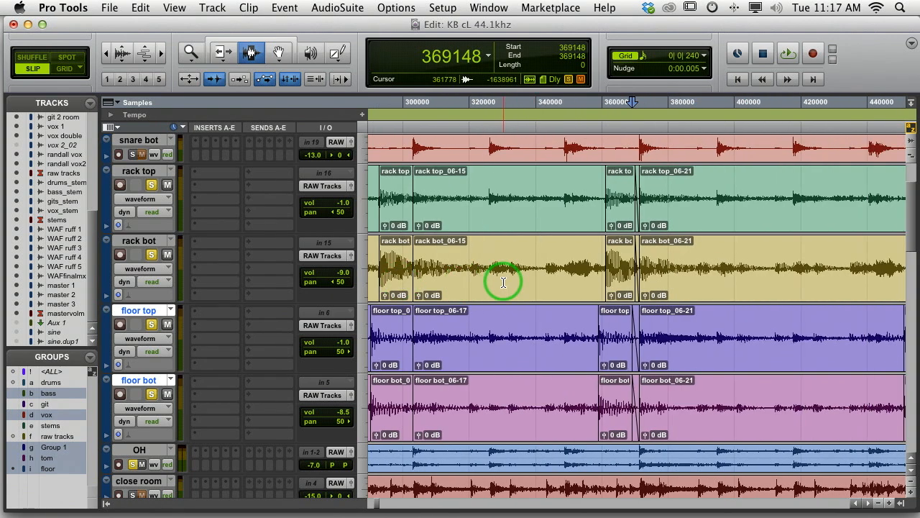
scroll(504, 282, "right", 3)
scroll(699, 313, "right", 5)
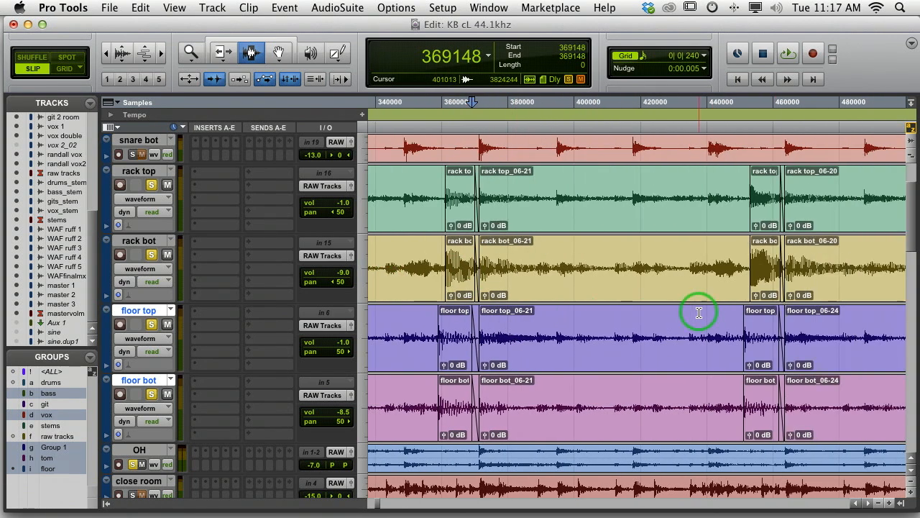
scroll(700, 313, "left", 10)
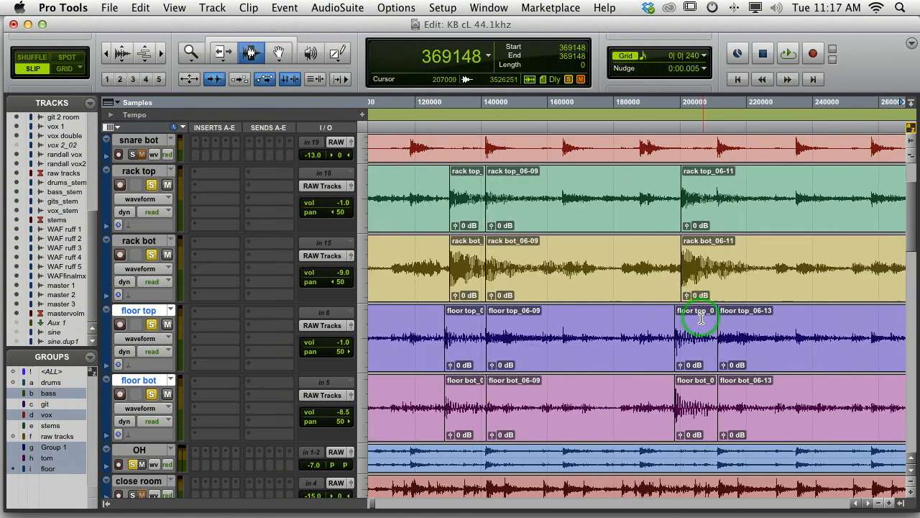
left_click(714, 324)
key("g")
Separate the rack tom clips at the snare hit after the third tom hit, sample 211275, and fade out that hit from sample 210911
left_click(708, 248)
key("Tab")
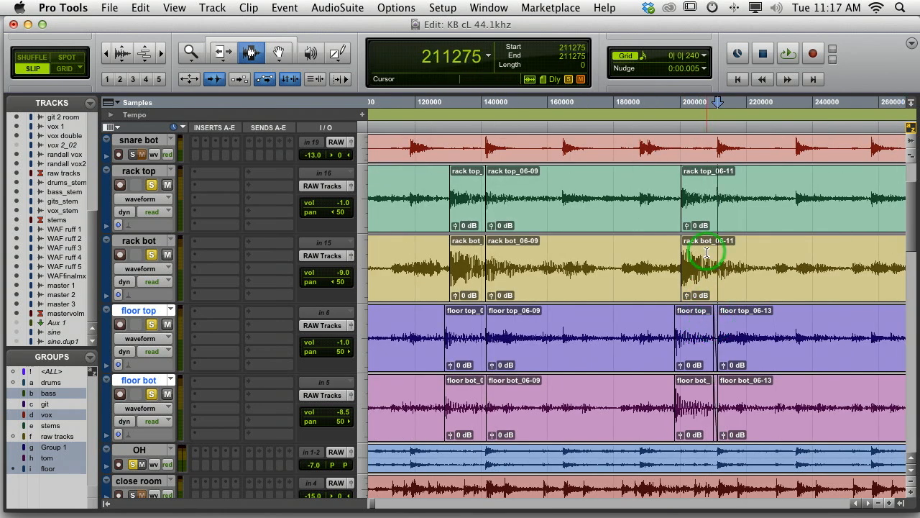
key("b")
left_click(716, 248)
key("g")
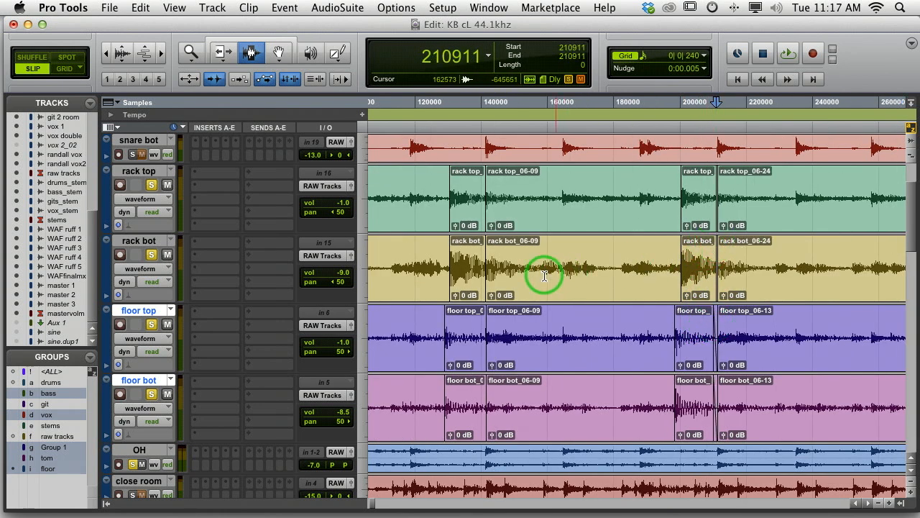
Fade out the ends of the second hit's clips on the rack tom tracks and, from sample 138295, on the floor tom tracks
left_click(480, 272)
key("g")
left_click(475, 332)
key("g")
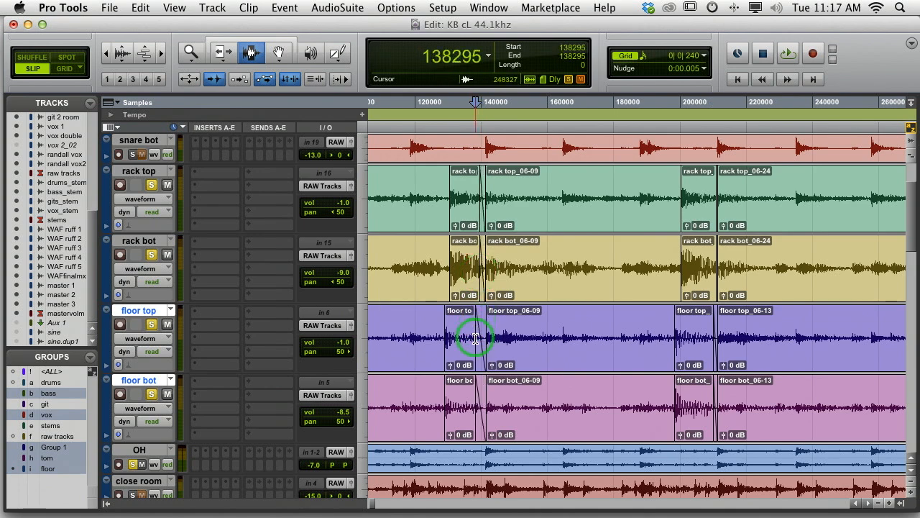
Delete the rack and floor tom bleed clips between the first and second tom hits using the Grabber tool
scroll(489, 323, "left", 5)
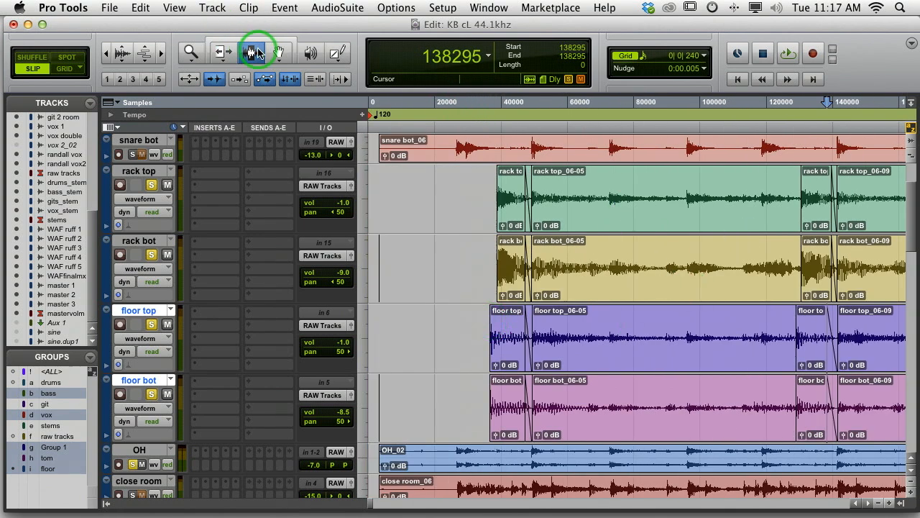
left_click(278, 53)
left_click(704, 294)
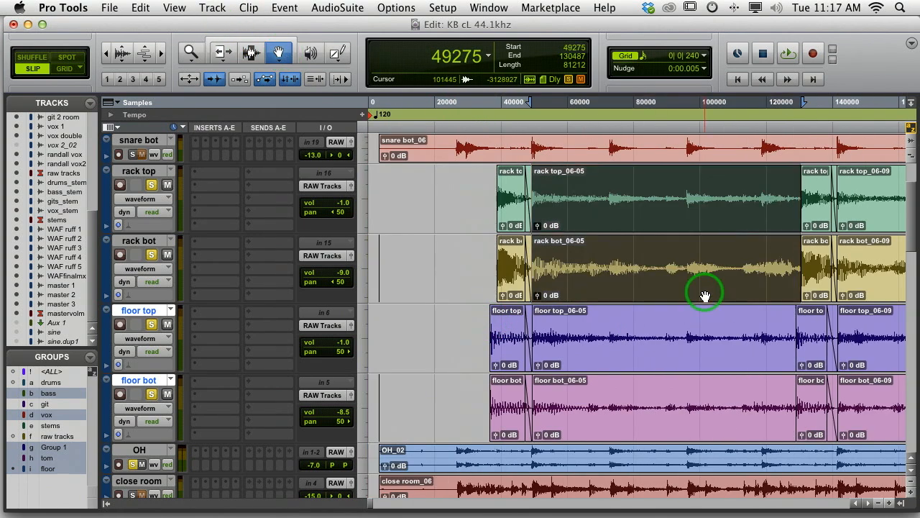
key("Delete")
left_click(698, 385)
key("Delete")
Delete the rack and floor tom bleed clips between the second and third tom hits
scroll(704, 365, "right", 8)
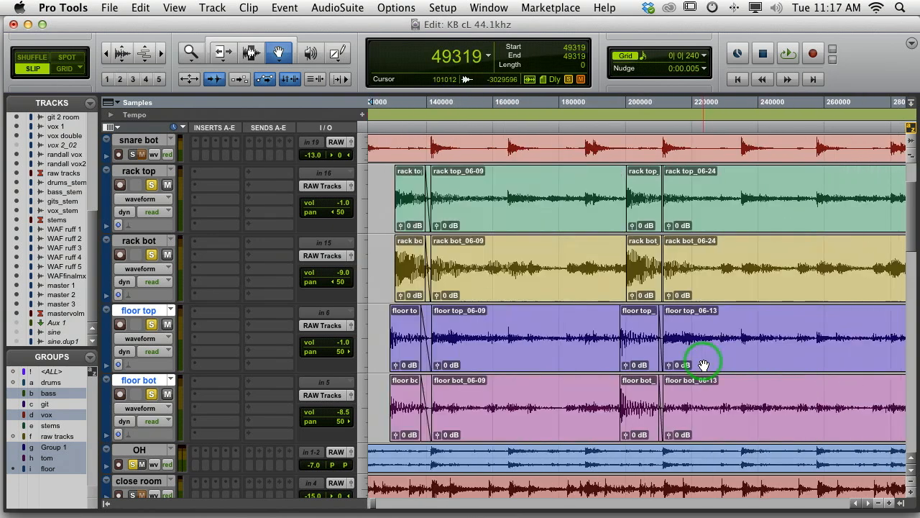
left_click(475, 267)
key("Delete")
left_click(454, 338)
key("Delete")
Delete the floor and rack tom bleed clips between the third and fourth tom hits
left_click(555, 335)
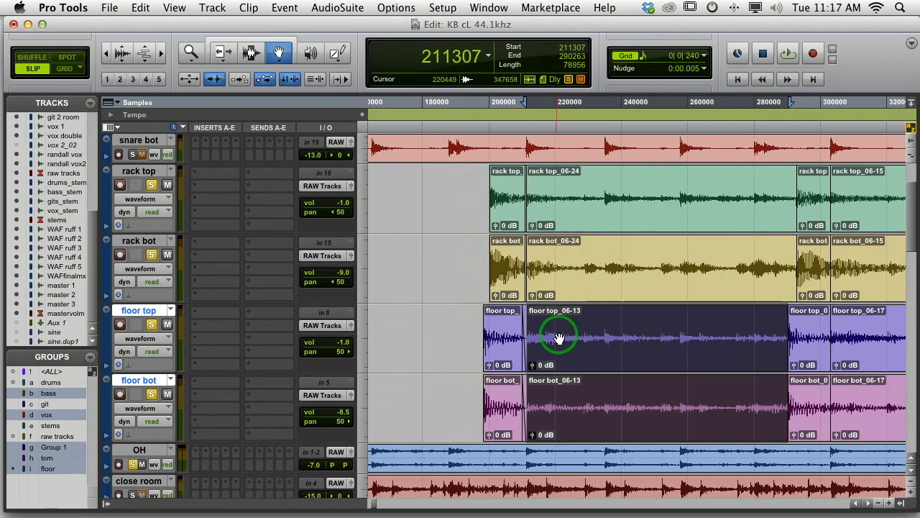
key("Delete")
left_click(579, 287)
key("Delete")
Delete the rack and floor tom bleed clips between the fourth and fifth tom hits
scroll(583, 286, "right", 8)
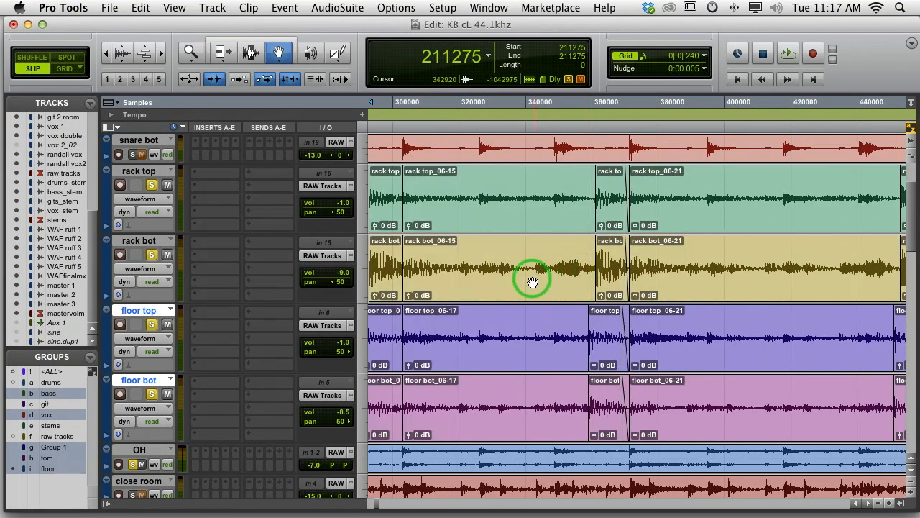
left_click(494, 283)
key("Delete")
left_click(492, 346)
key("Delete")
Delete the rack and floor tom bleed clips between the fifth and sixth tom hits
left_click(686, 270)
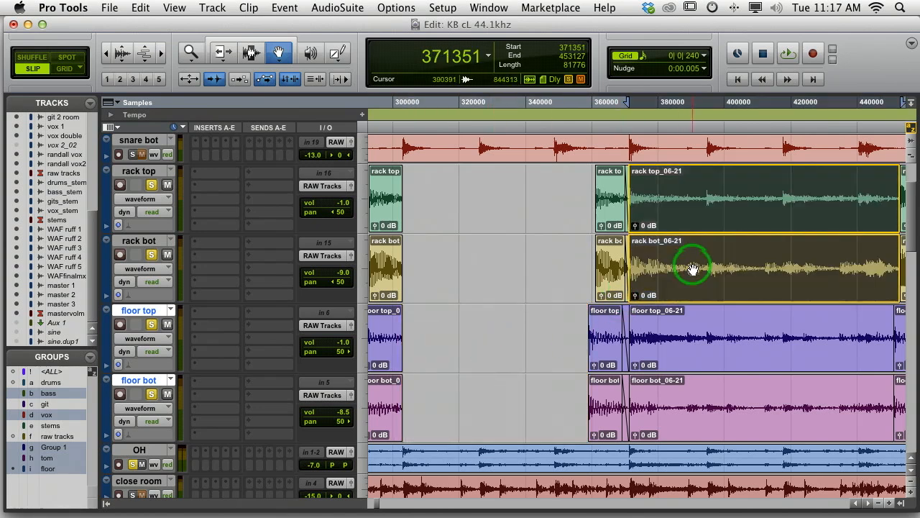
key("Delete")
key("Delete")
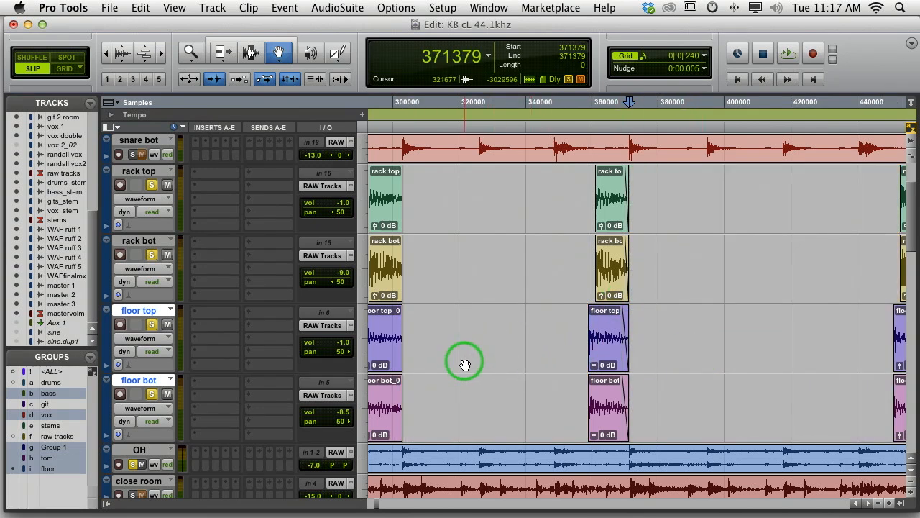
Fade out the fourth hit's clips on all four rack and floor tom tracks from sample 299784 with the Selector tool
left_click(251, 53)
left_click_drag(440, 350, 392, 263)
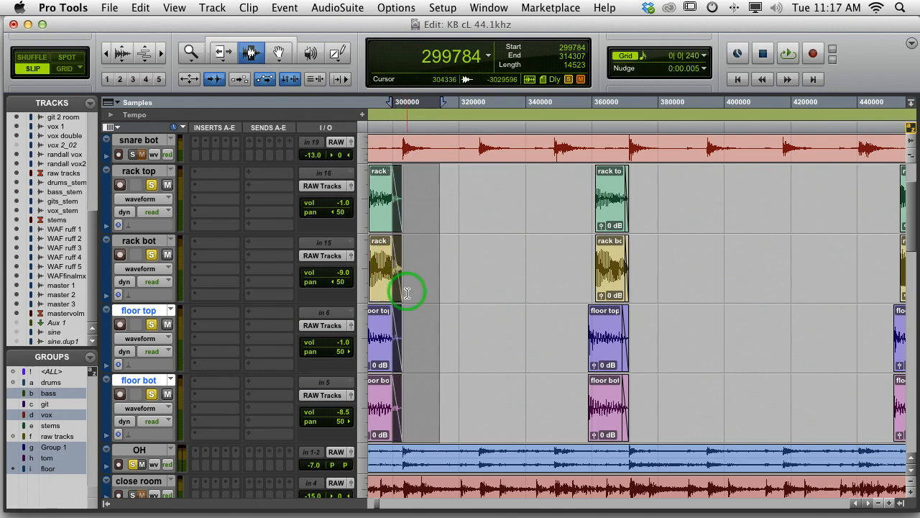
Check the edited tom clips across the song's opening and play them back with the drums from sample 19075
scroll(489, 292, "right", 5)
scroll(494, 296, "right", 2)
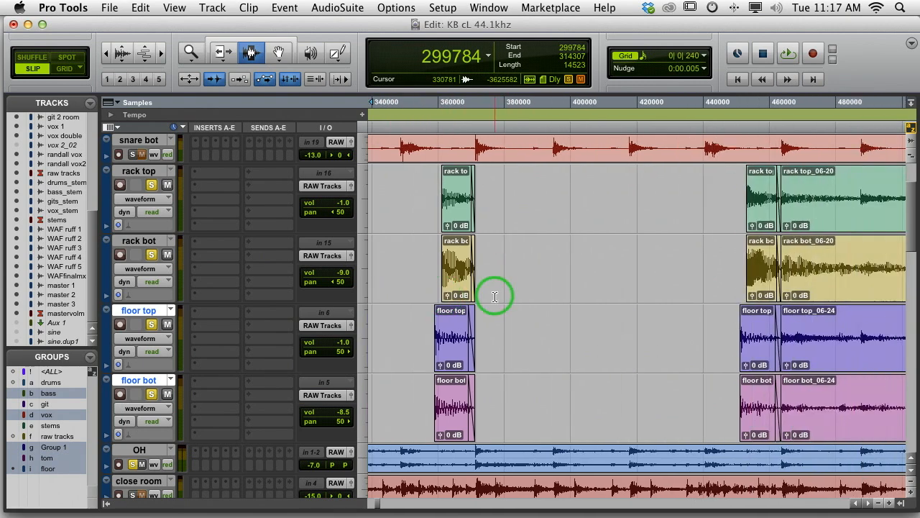
scroll(495, 297, "left", 15)
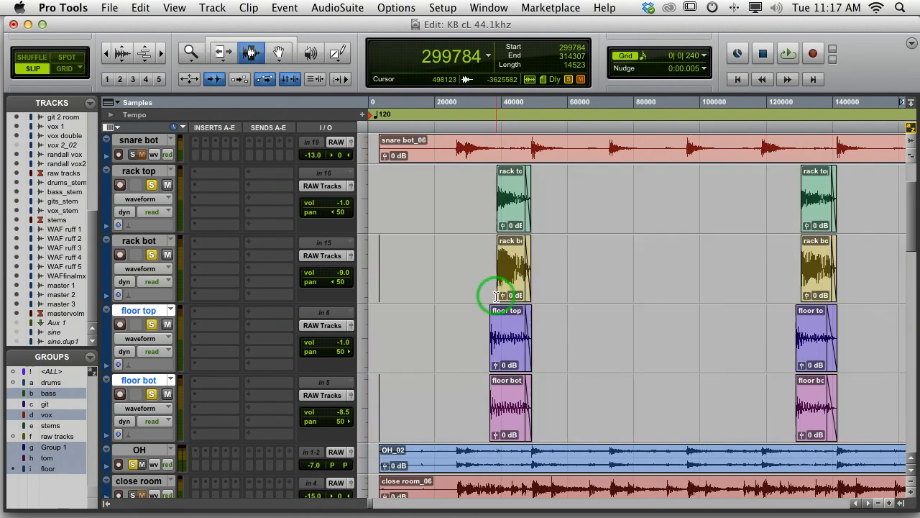
key("r")
key("r")
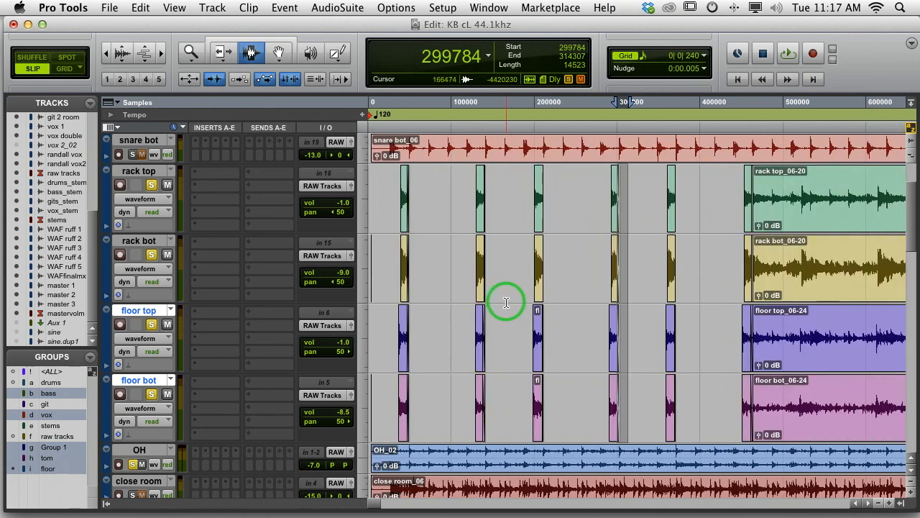
key("t")
key("r")
left_click(385, 271)
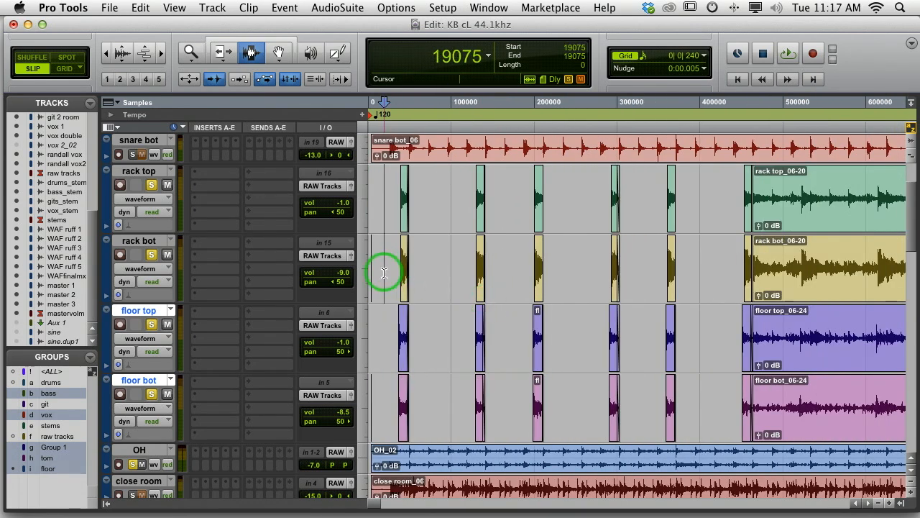
key("space")
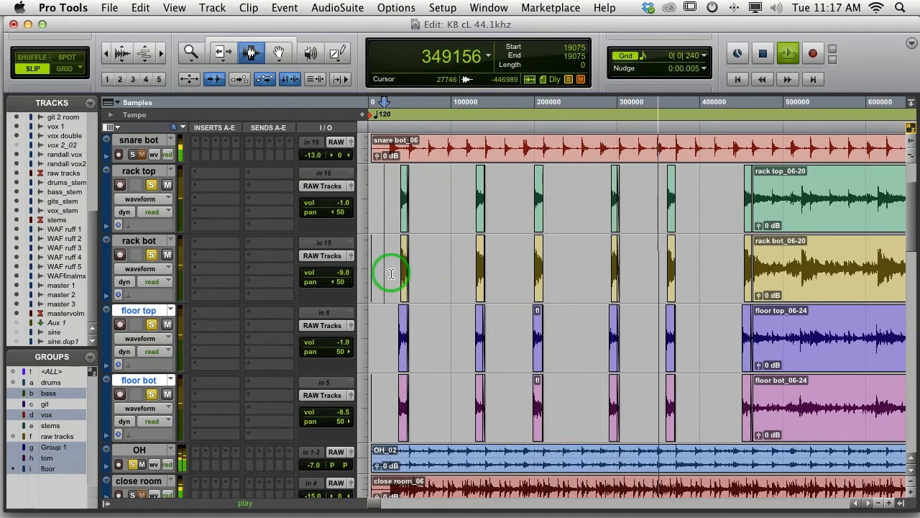
key("space")
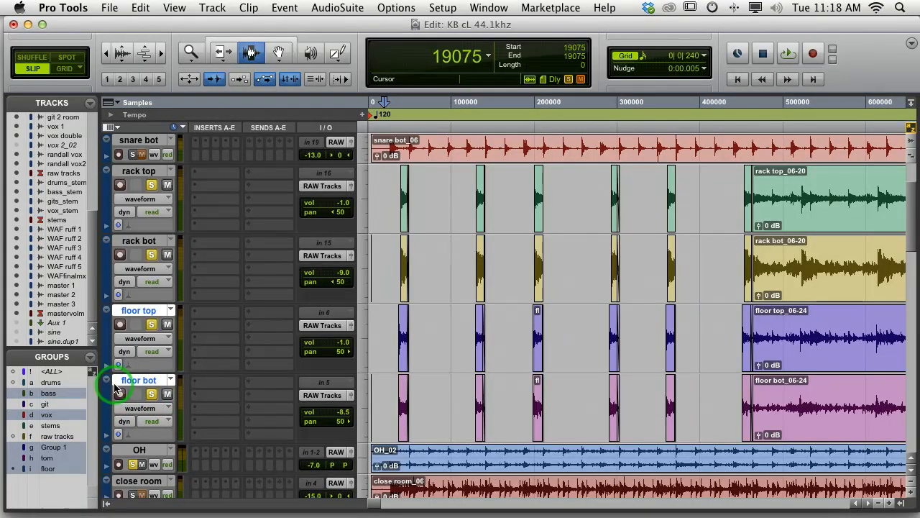
Turn off the tom and floor groups and duplicate the rack top track once with all its data, inserted after the selected track
left_click(56, 461)
left_click(56, 469)
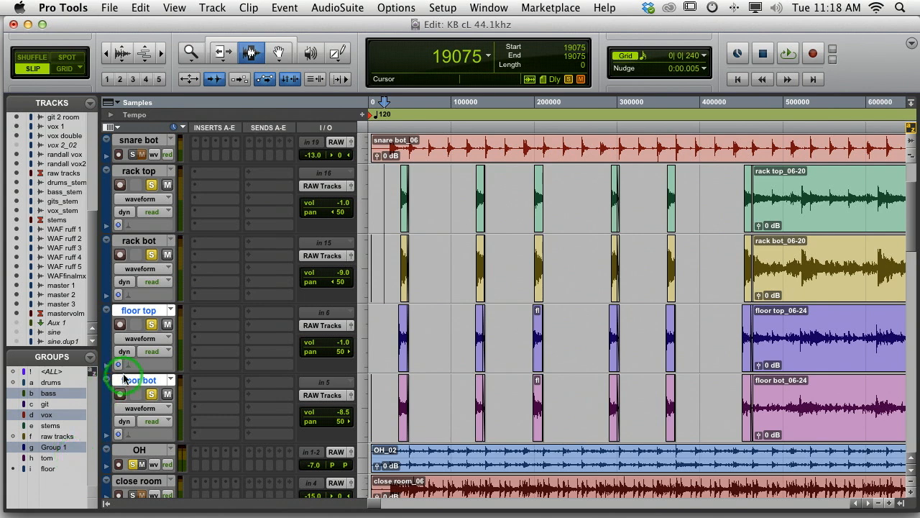
left_click(142, 172)
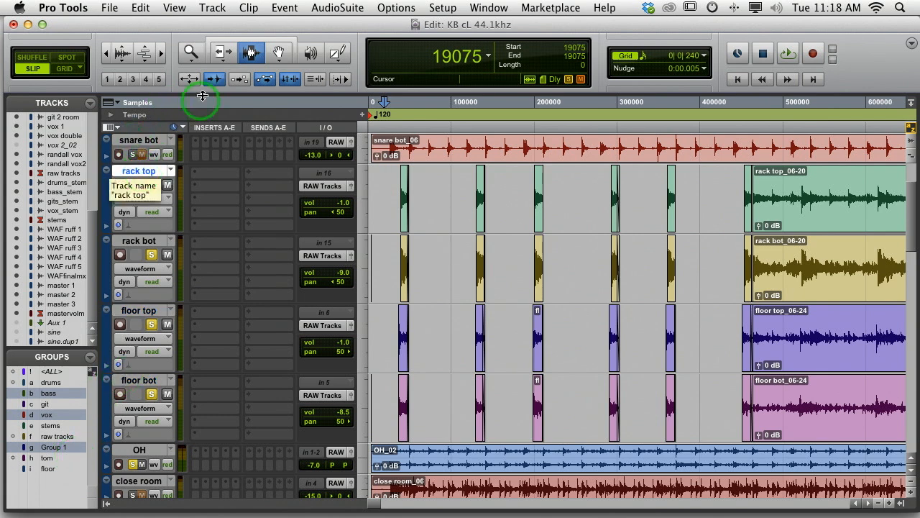
left_click(212, 8)
left_click(217, 54)
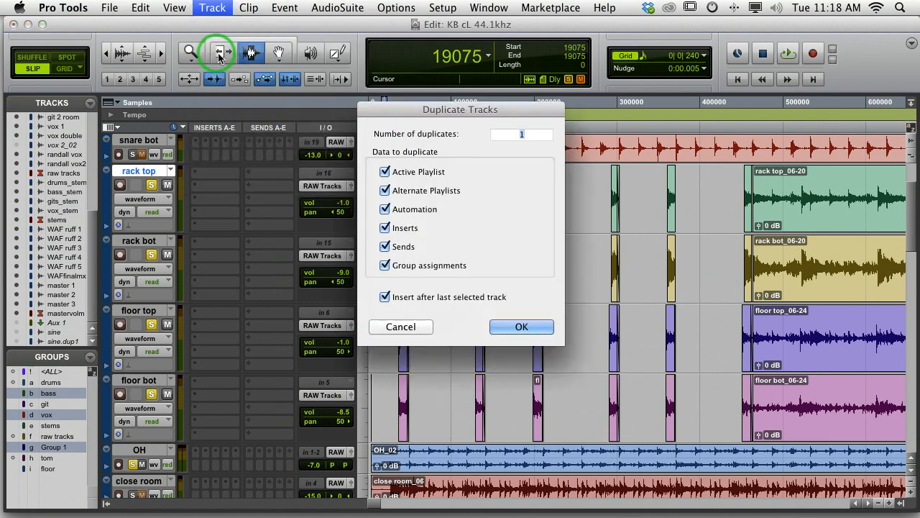
left_click(522, 327)
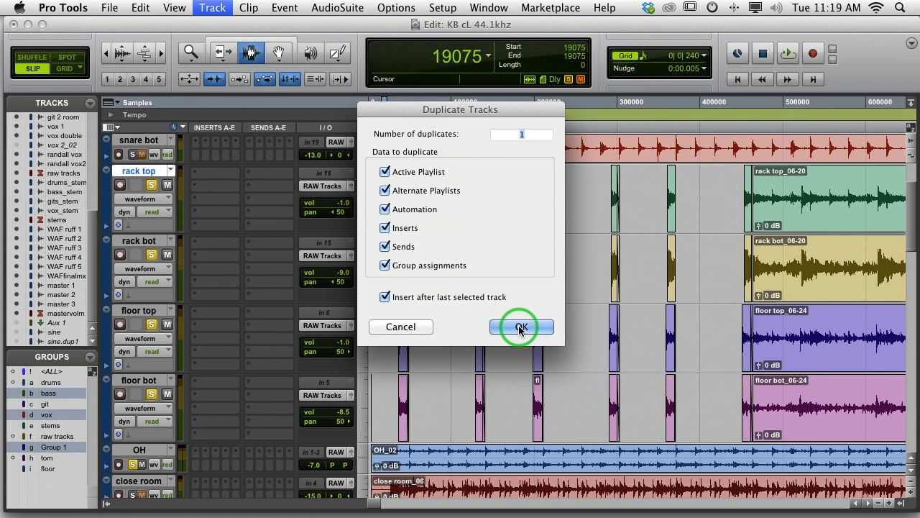
left_click(521, 327)
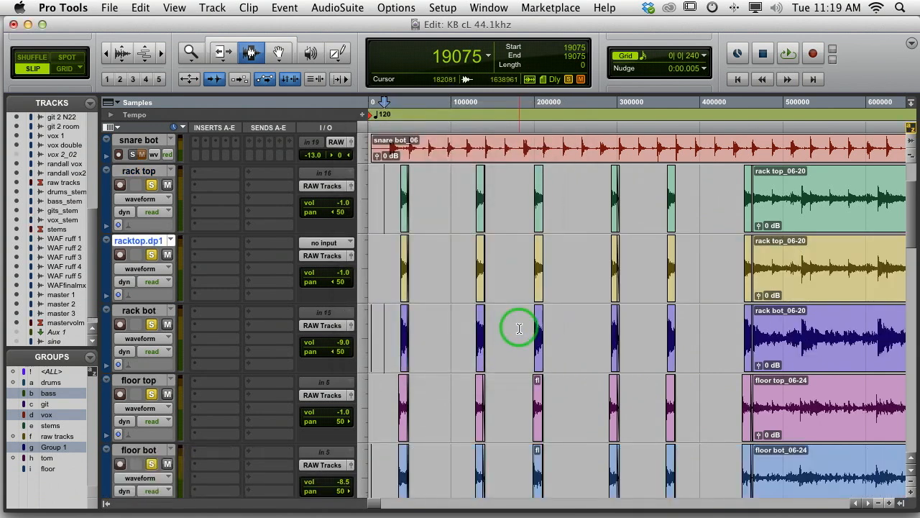
scroll(200, 328, "down", 1)
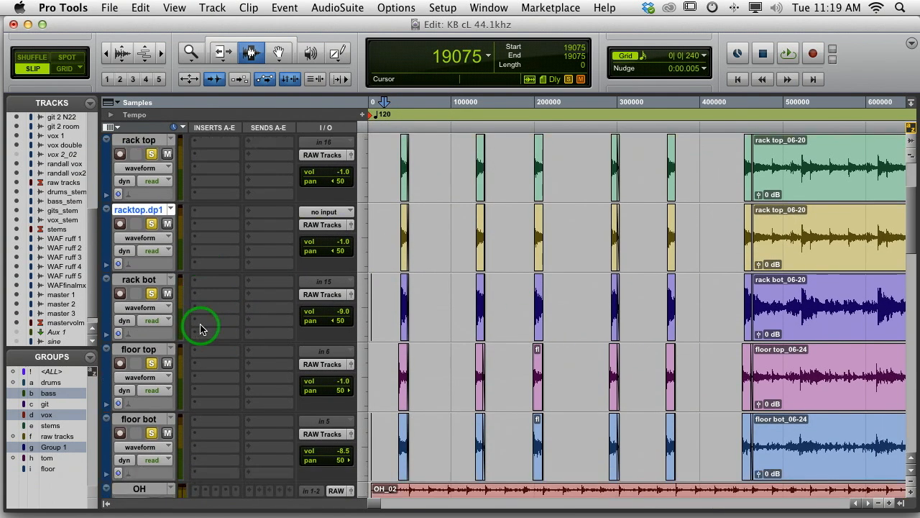
Duplicate the floor top track once with all its data, inserted after the selected track
left_click(136, 356)
left_click(220, 6)
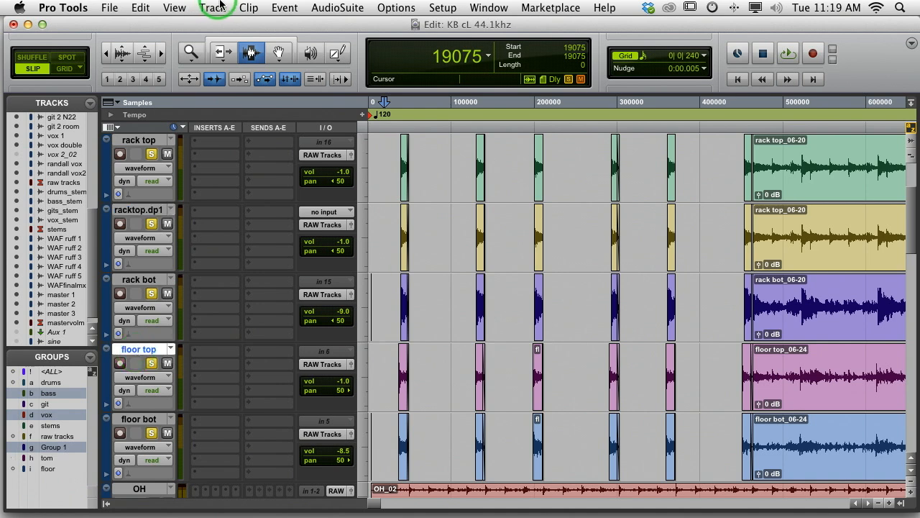
left_click(224, 57)
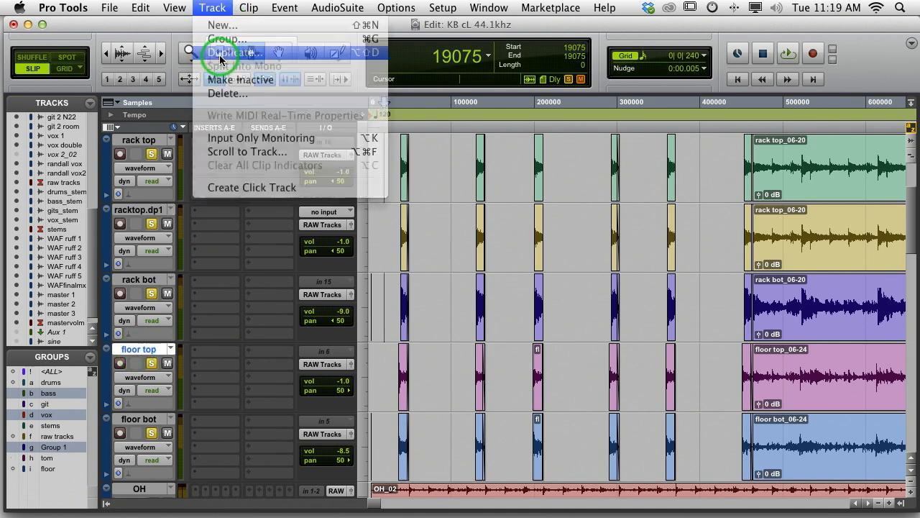
left_click(519, 325)
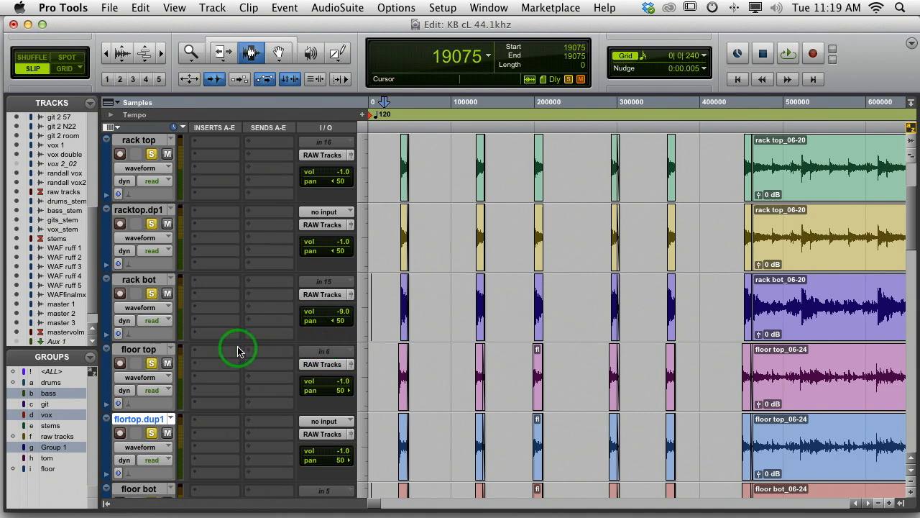
Rename the rack top track and its duplicate rack hi and rack lo, and the floor top pair floor hi and floor lo
scroll(147, 269, "up", 1)
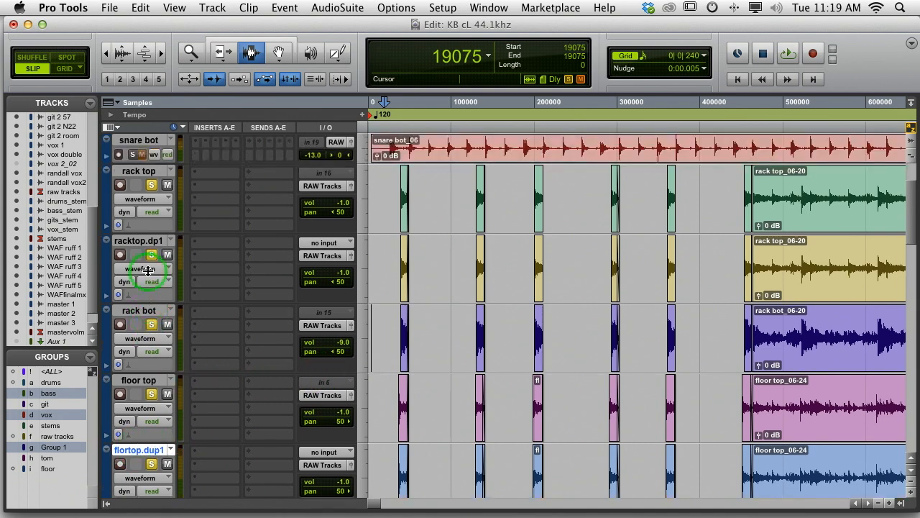
double_click(132, 171)
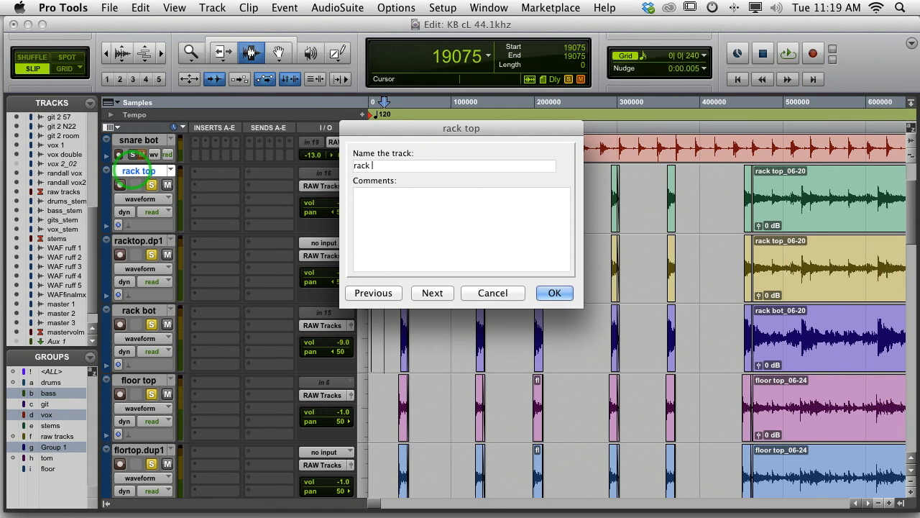
key("super+Right")
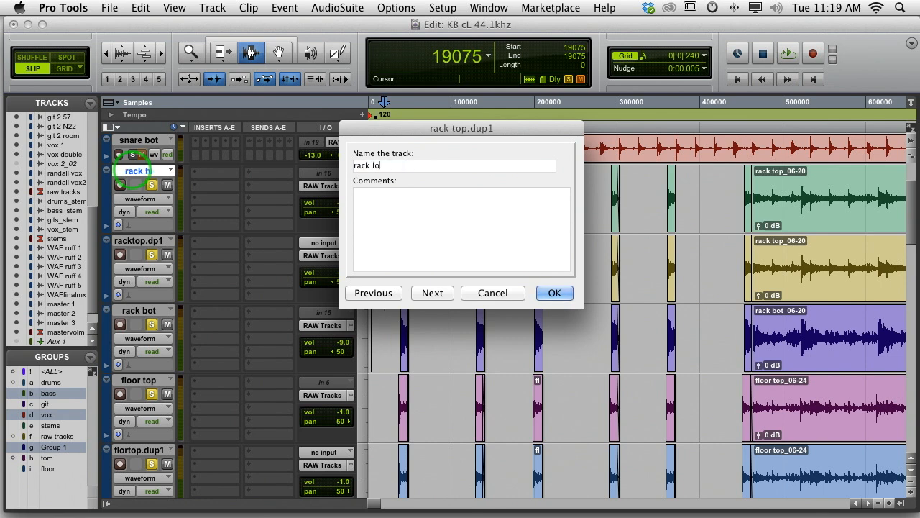
key("super+Right")
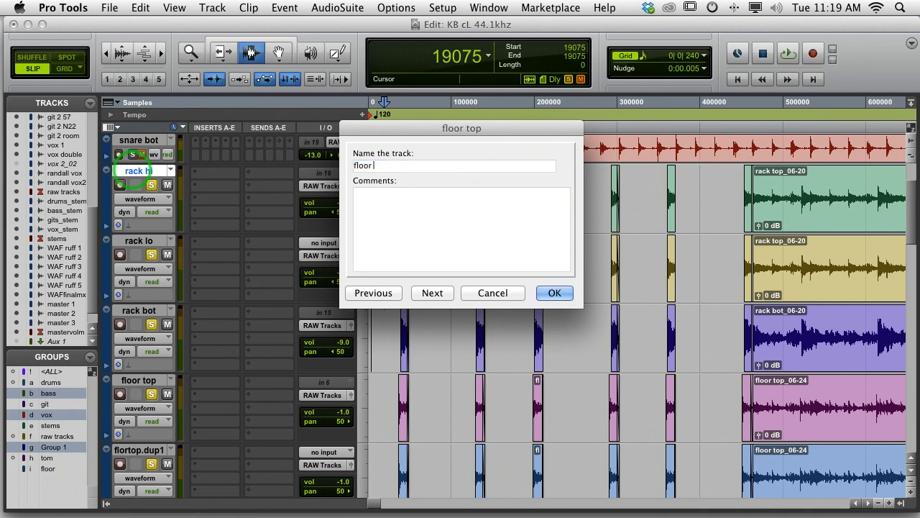
key("super+Right")
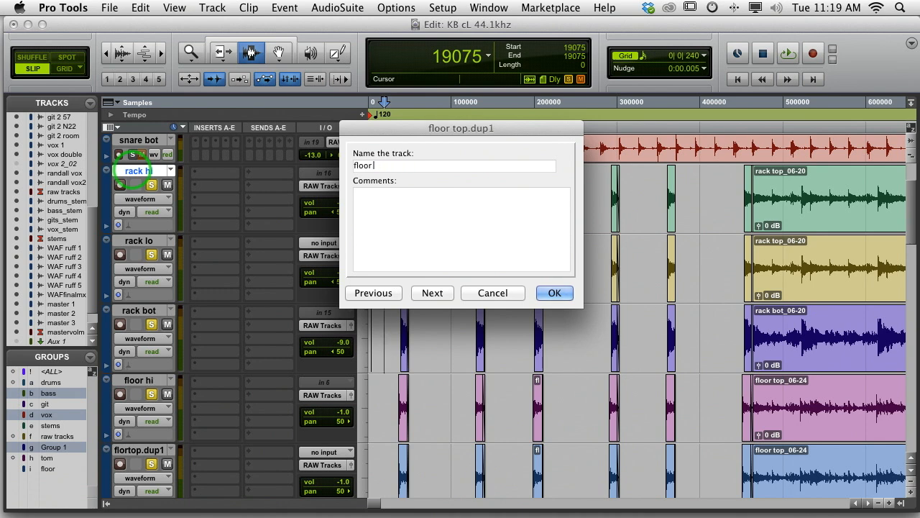
key("Return")
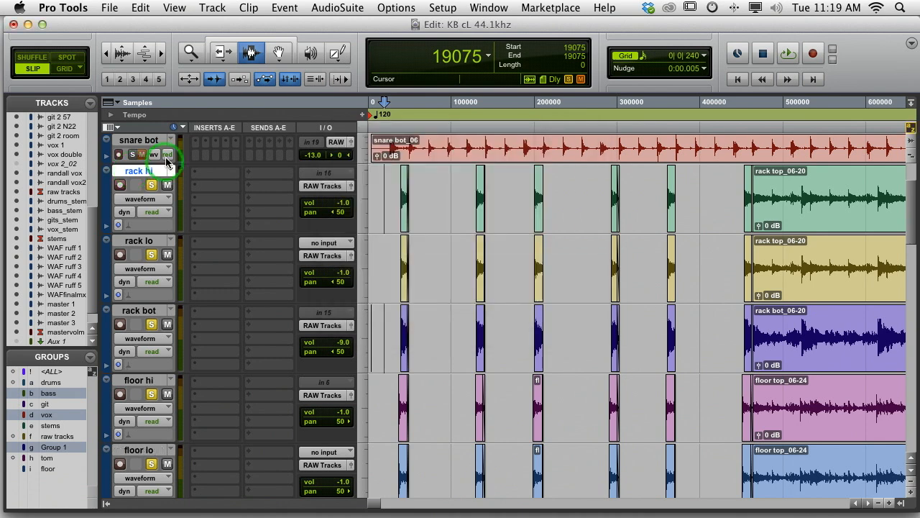
Solo only the rack hi track and play its opening hits from sample 19075
left_click(141, 175)
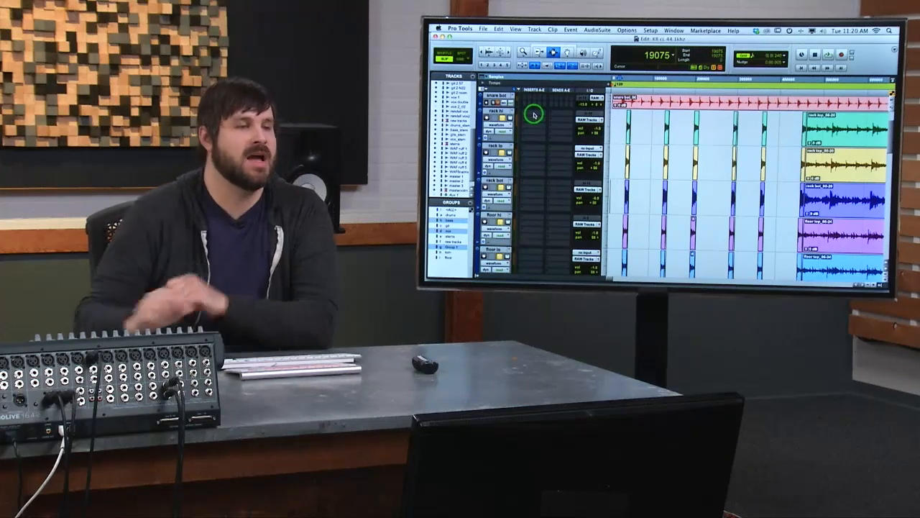
left_click(503, 117)
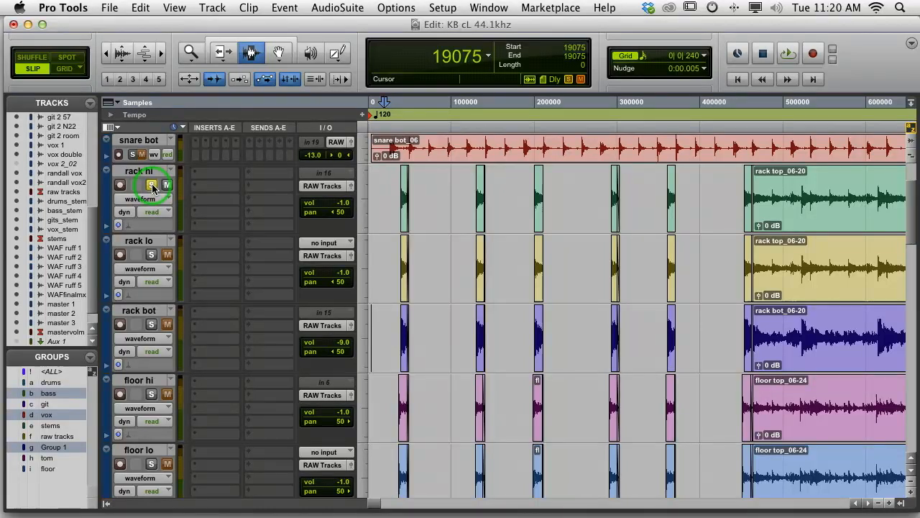
key("space")
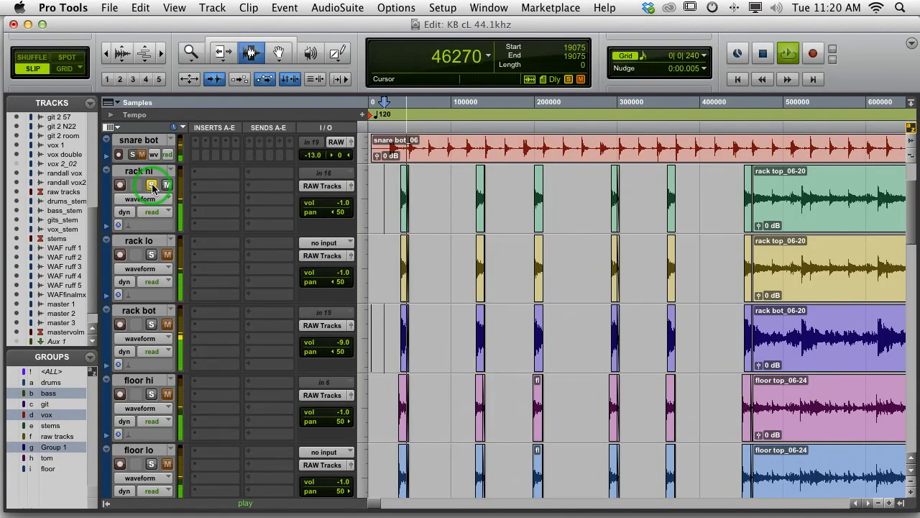
key("space")
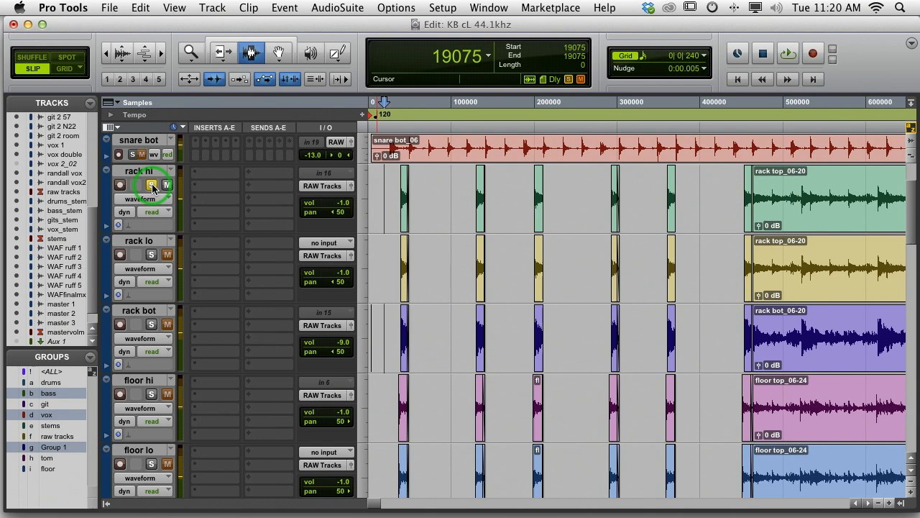
Insert the mono EQ3 1-Band plug-in on the rack hi track and set its filter type to High-Pass
left_click(213, 178)
mouse_move(236, 198)
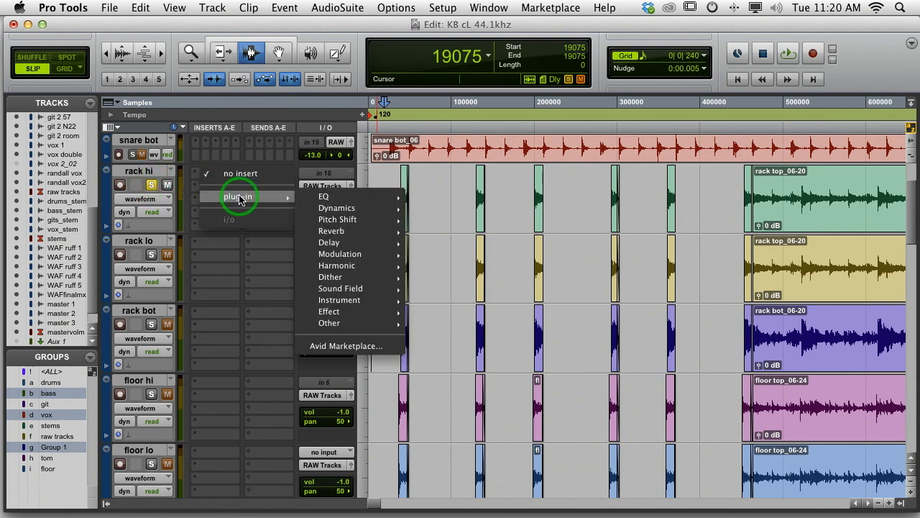
mouse_move(361, 198)
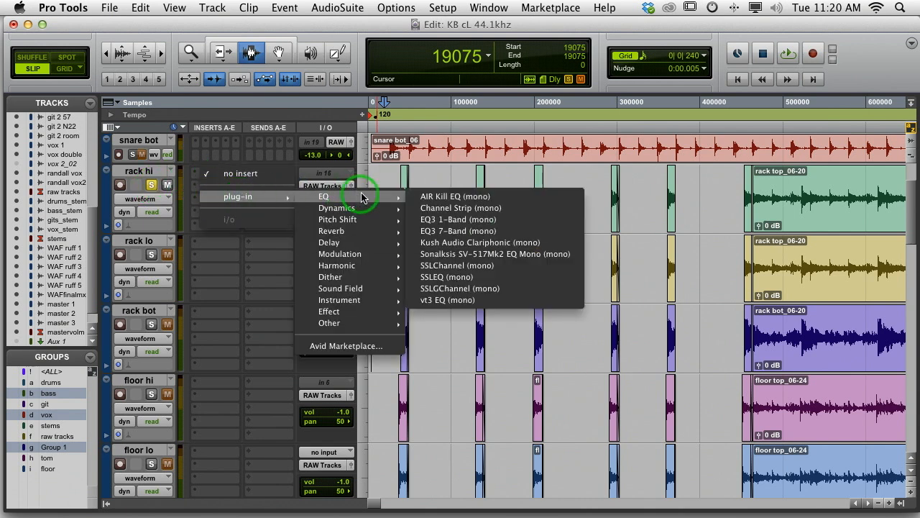
left_click(435, 223)
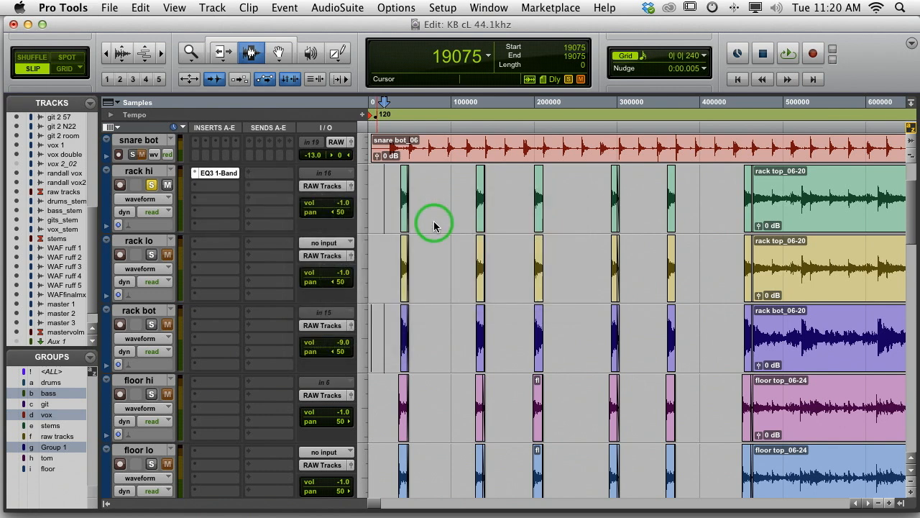
left_click(72, 177)
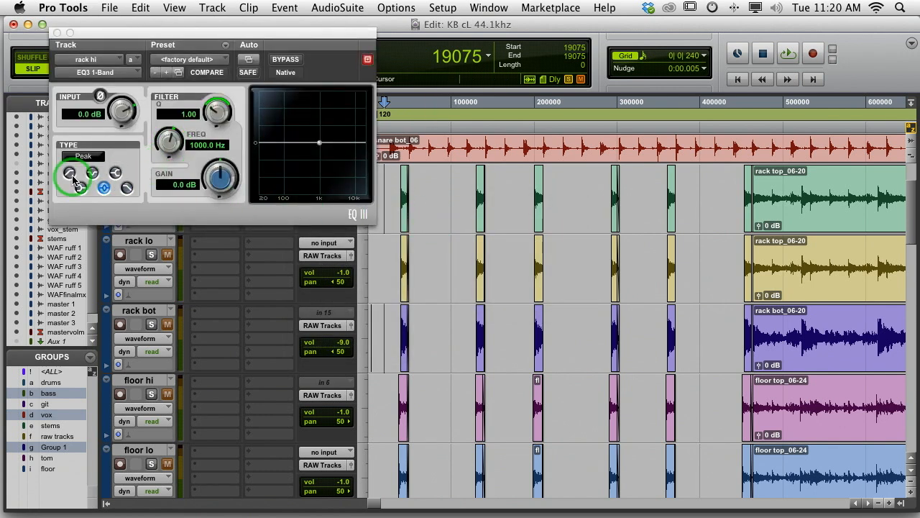
left_click(69, 173)
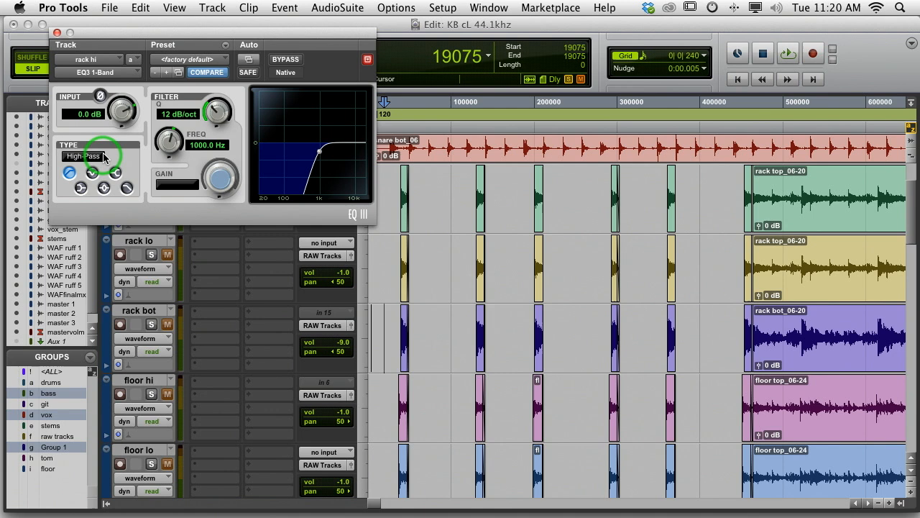
Set the rack hi high-pass filter to a 6 dB/oct slope and a 390 Hz frequency, and play the track back
left_click(216, 112)
left_click_drag(215, 111, 199, 154)
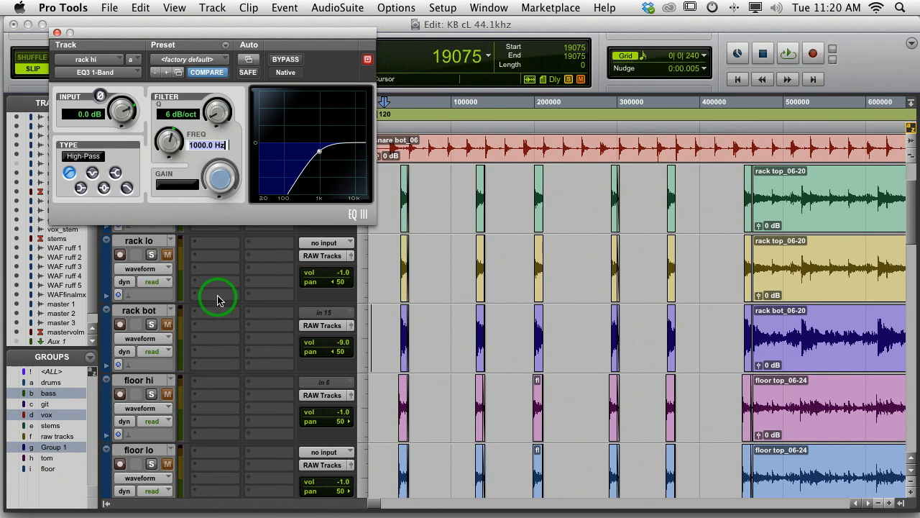
key("Return")
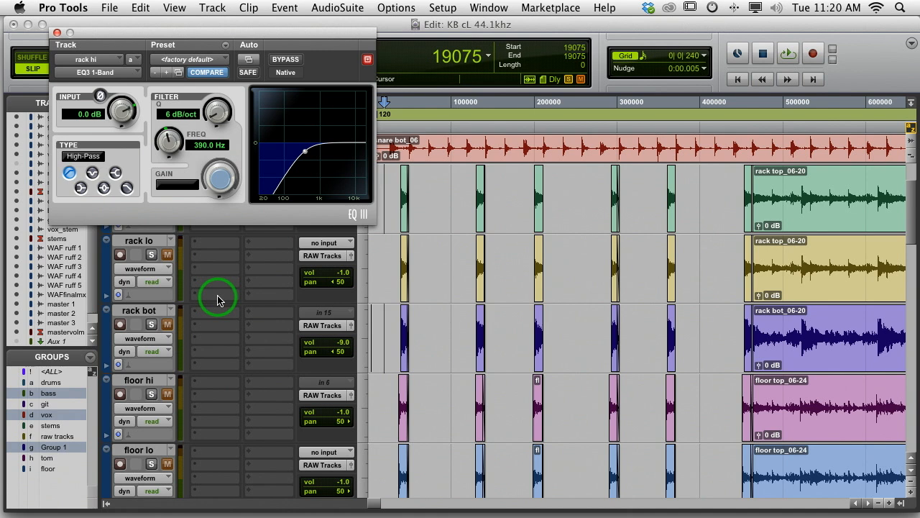
key("space")
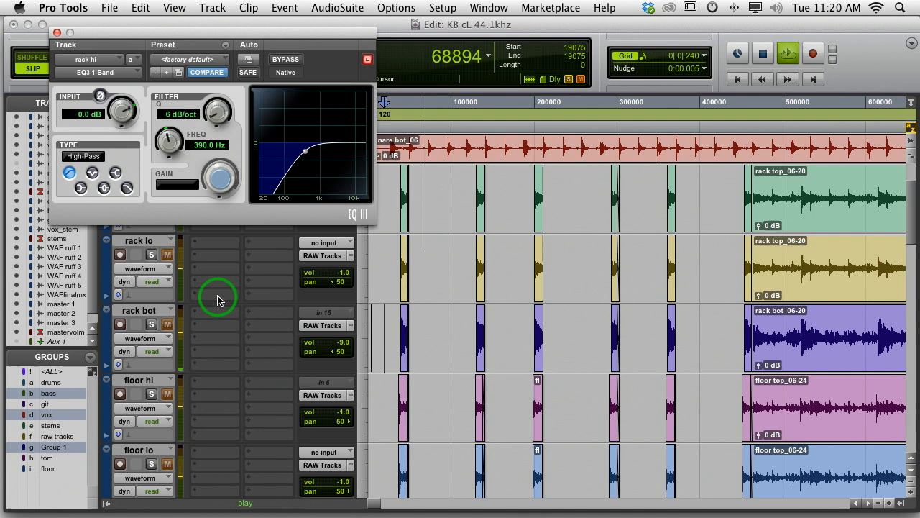
key("space")
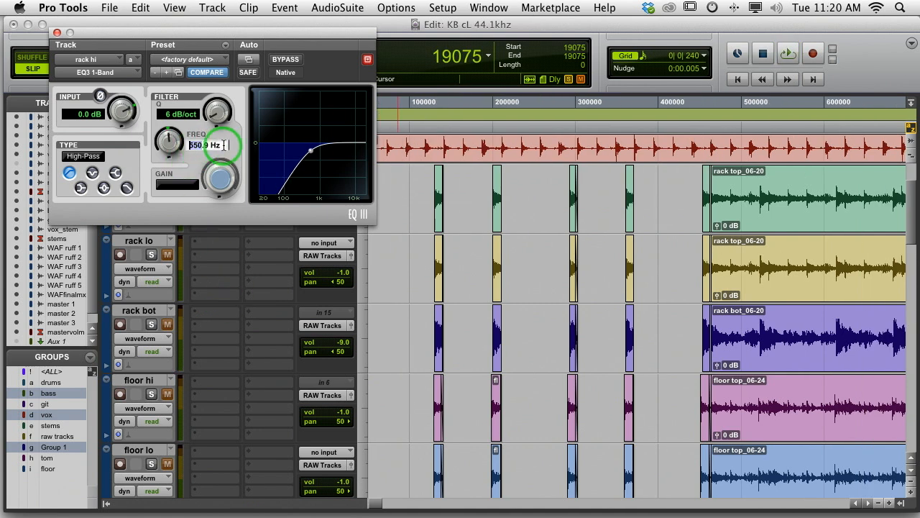
Set the rack hi high-pass frequency to 330 Hz, play the result, and close the EQ
left_click_drag(222, 146, 154, 151)
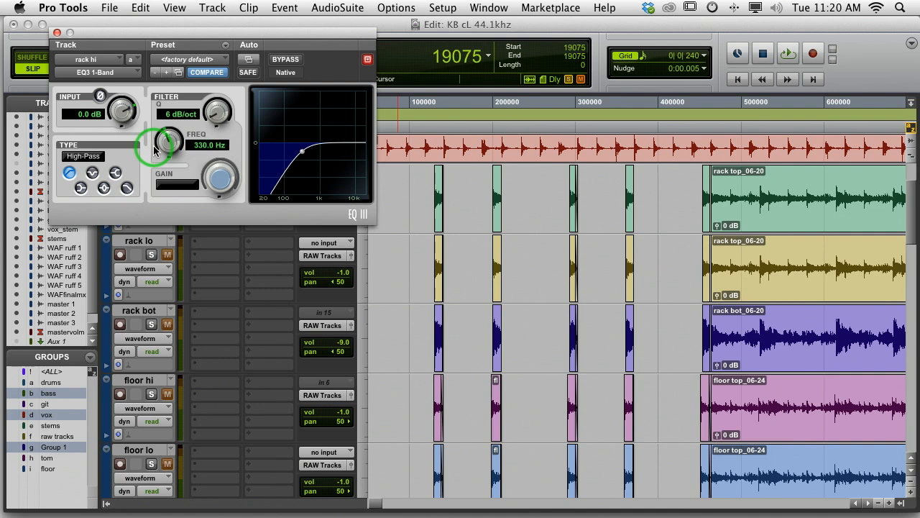
key("space")
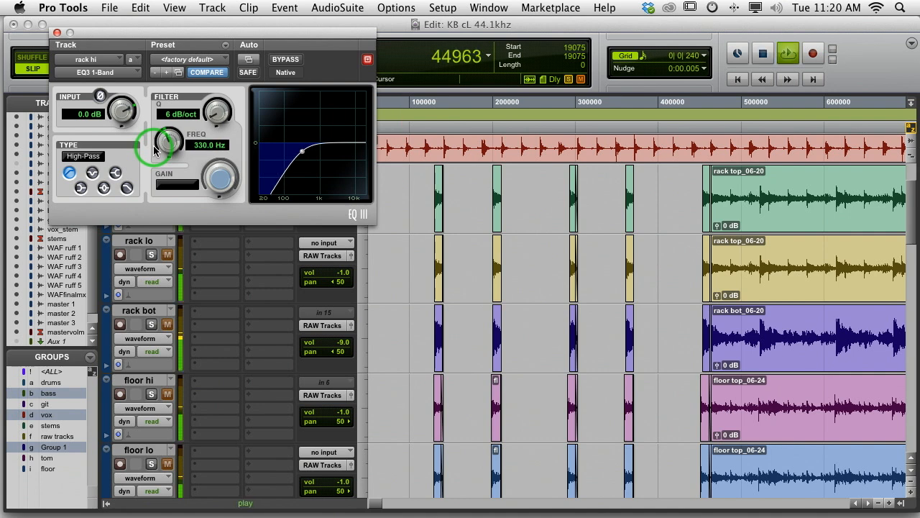
key("space")
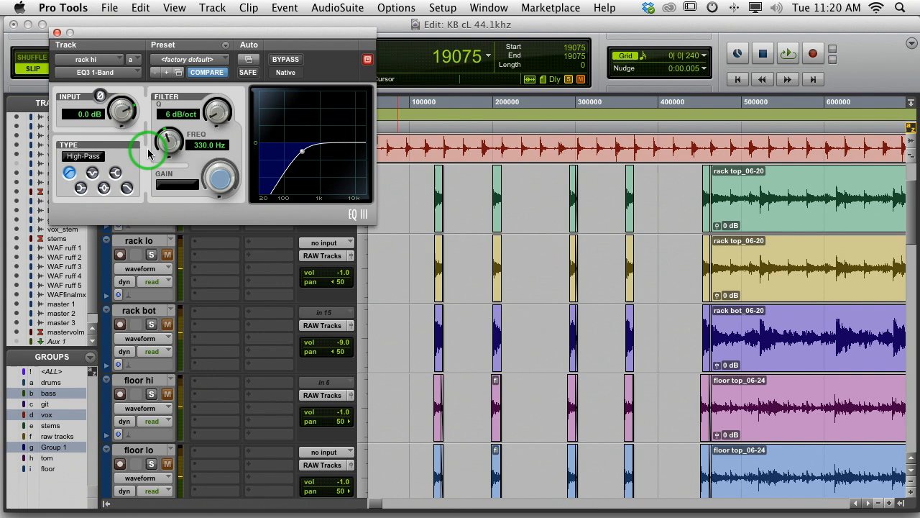
left_click(57, 34)
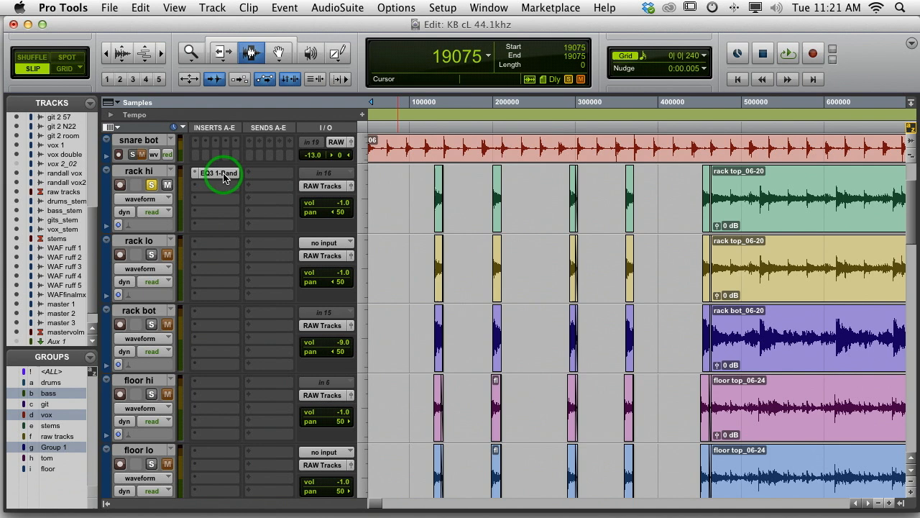
Copy the EQ3 1-Band insert from rack hi to rack lo and change the copy's filter type to Low-Pass
left_click_drag(223, 177, 216, 247)
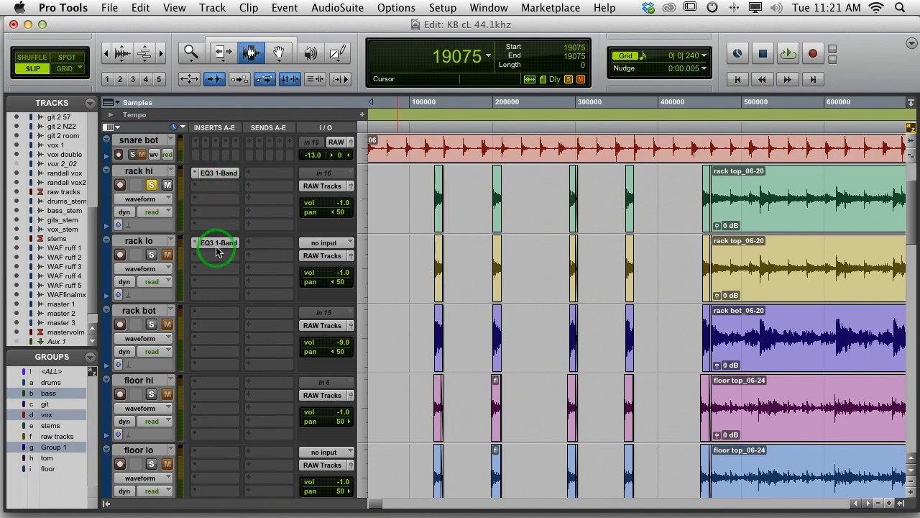
left_click(206, 243)
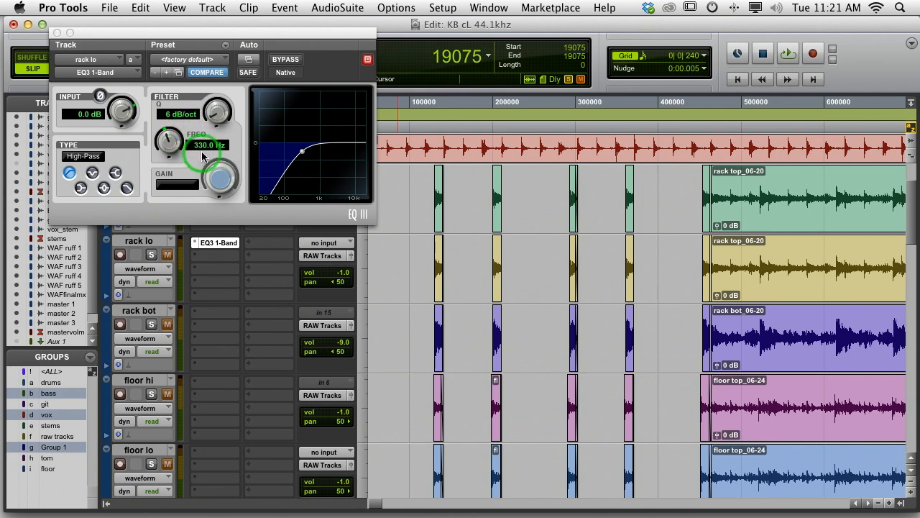
left_click(127, 188)
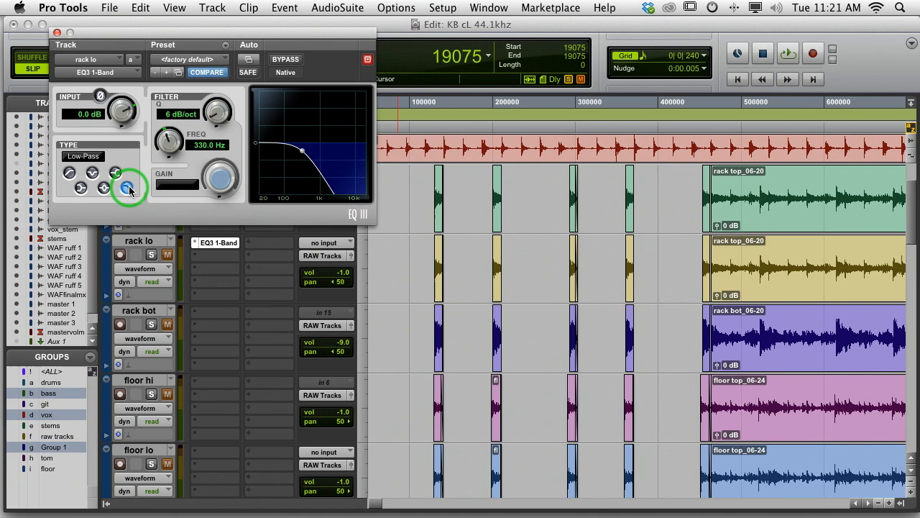
Solo rack lo instead of rack hi, close the EQ, and play the low-passed track from sample 19075
left_click(151, 255)
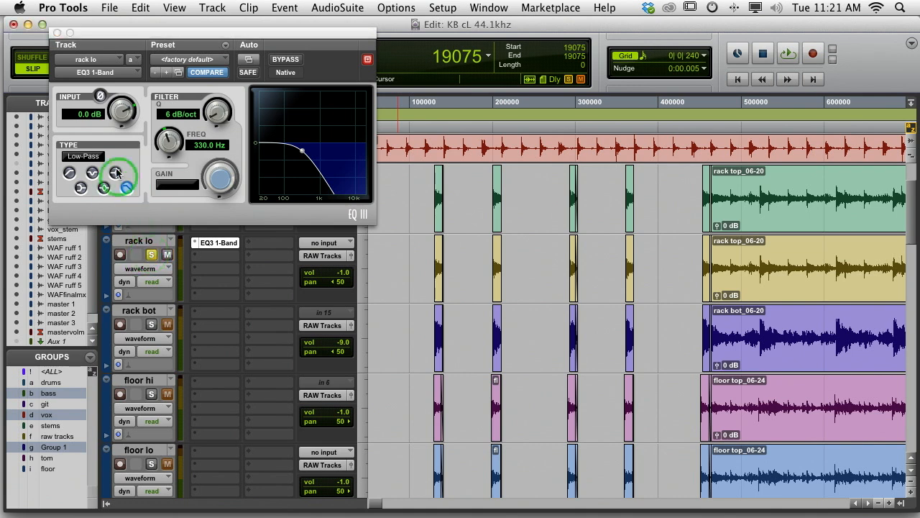
left_click(57, 33)
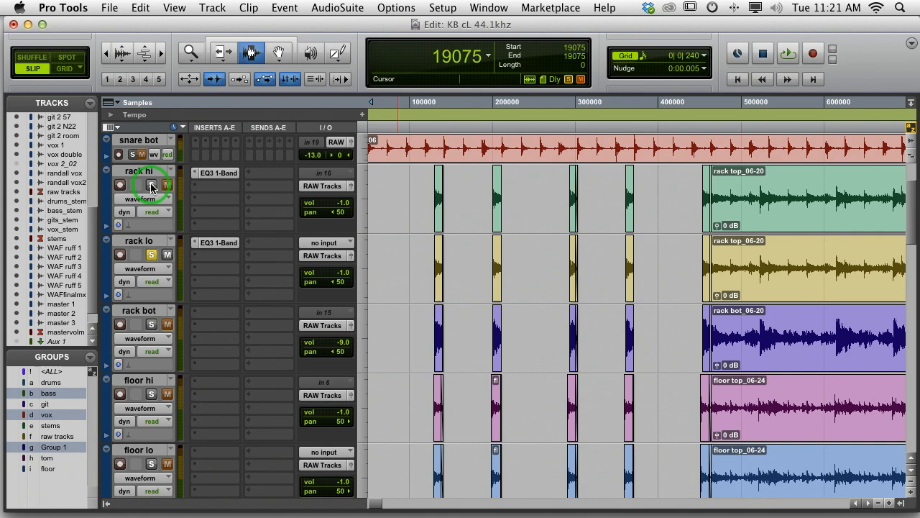
key("space")
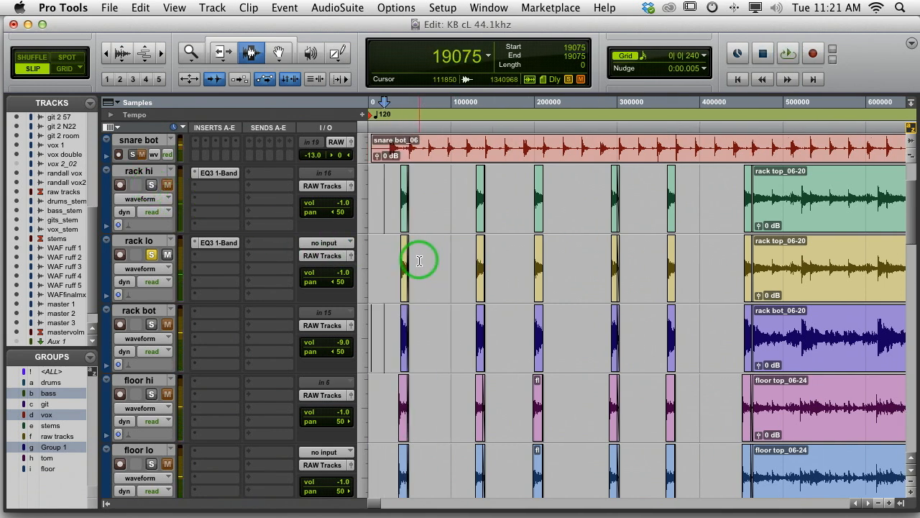
key("space")
key("space")
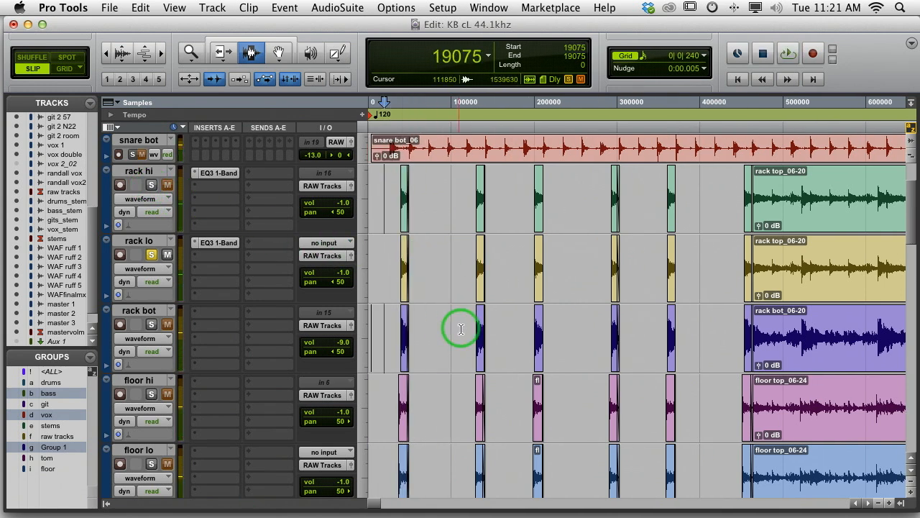
Turn the tom and floor groups back on
left_click(213, 261)
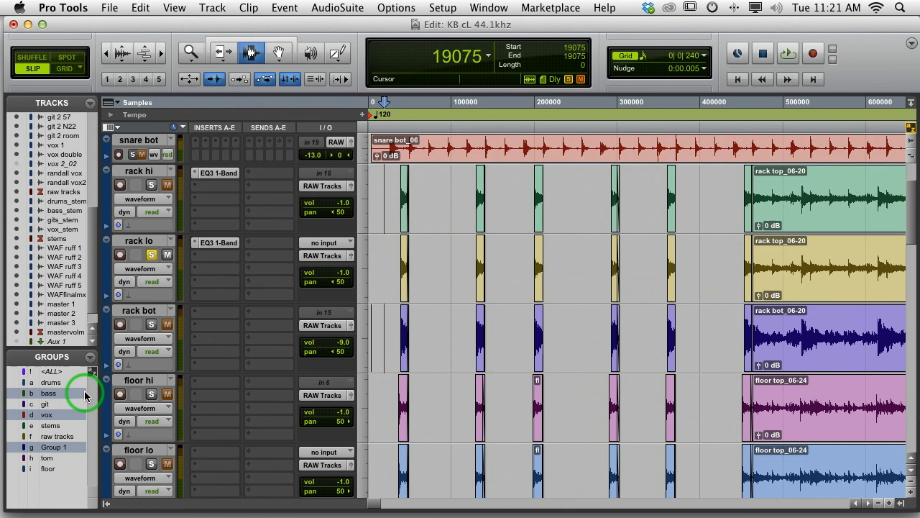
left_click(52, 458)
left_click(52, 469)
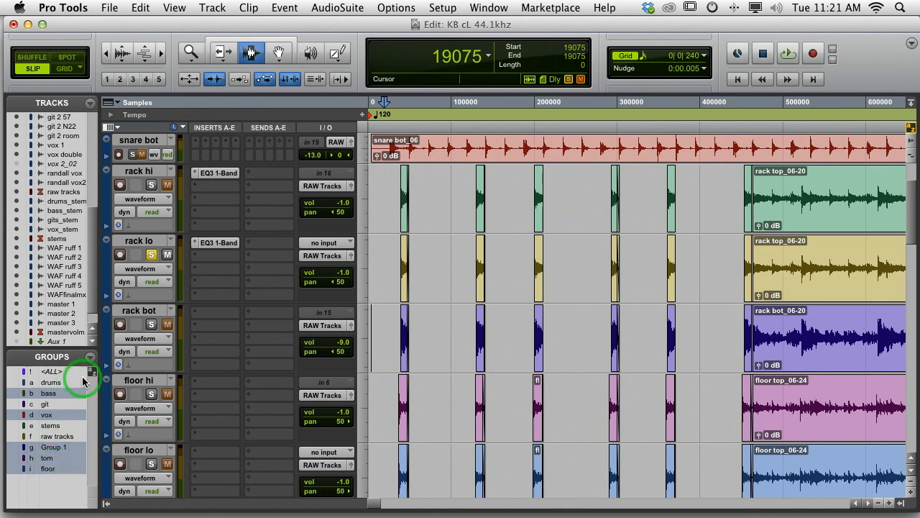
Open the group settings for the tom group and remove rack hi from its members
left_click(90, 356)
left_click(130, 392)
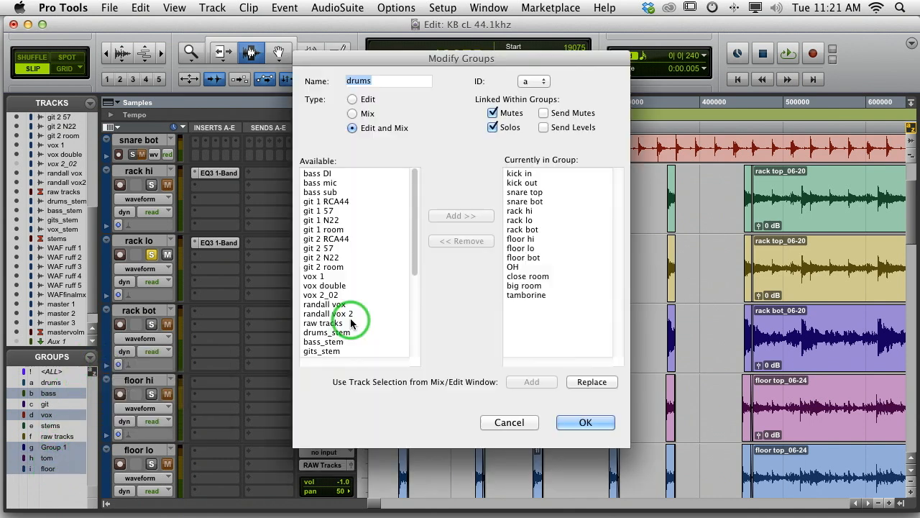
left_click(538, 81)
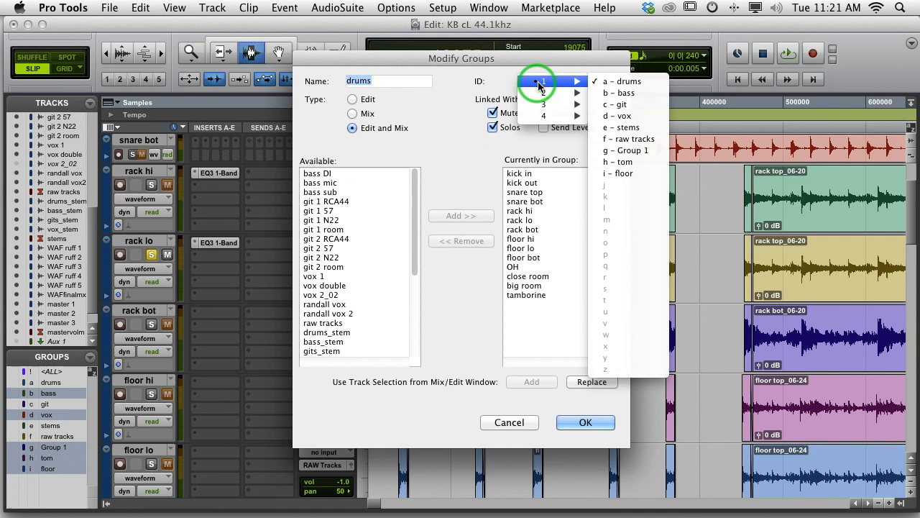
left_click(624, 161)
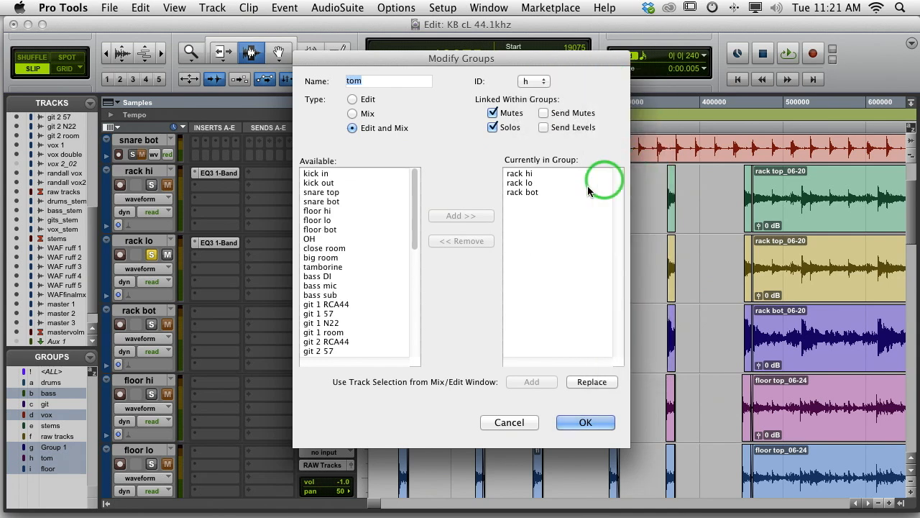
left_click(526, 175)
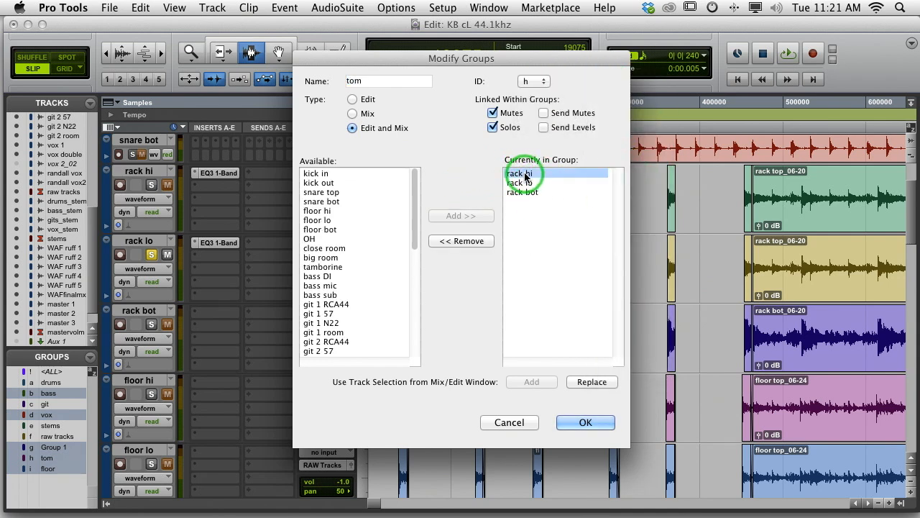
left_click(461, 243)
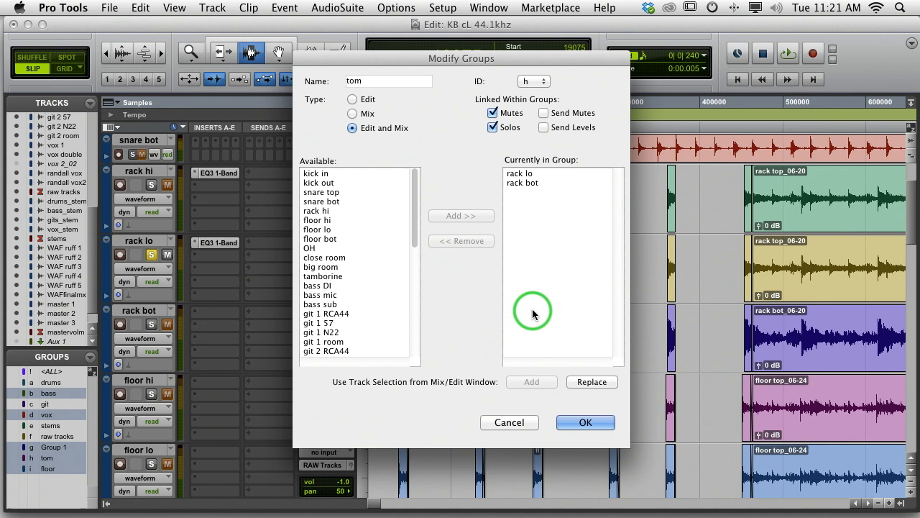
Remove floor hi from the floor group's members and apply the group changes
left_click(534, 81)
left_click(621, 174)
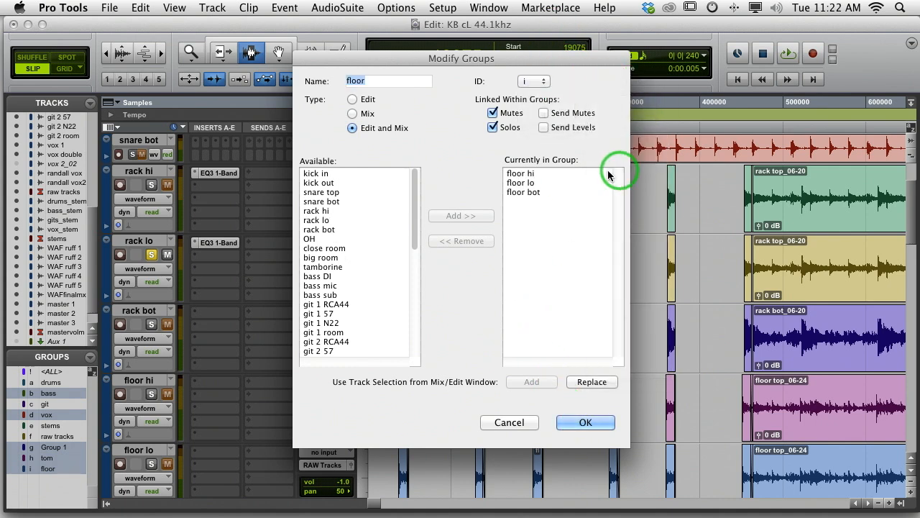
left_click(525, 174)
left_click(461, 240)
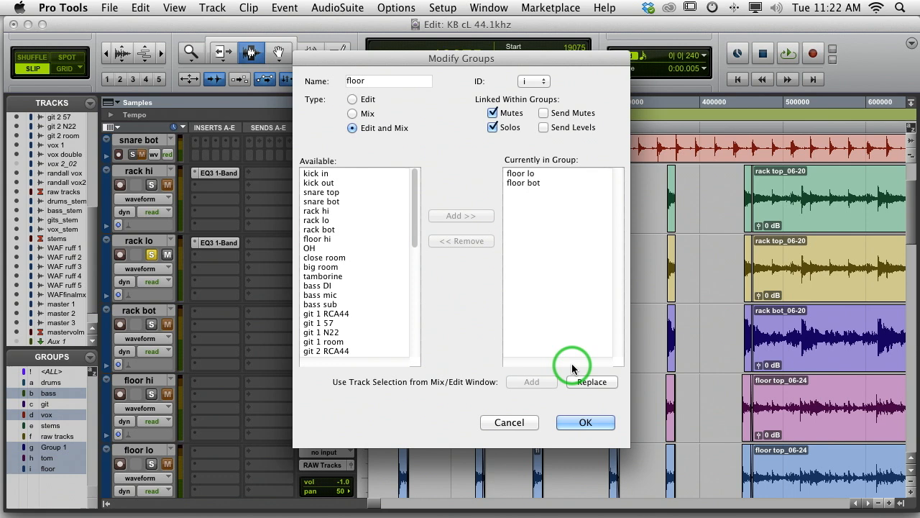
left_click(585, 422)
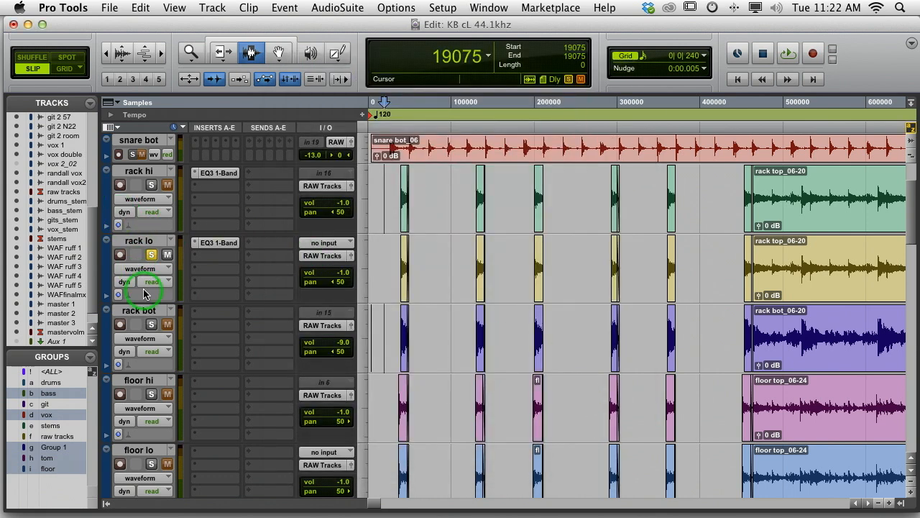
Set the track height of rack hi and floor hi to small
left_click(113, 162)
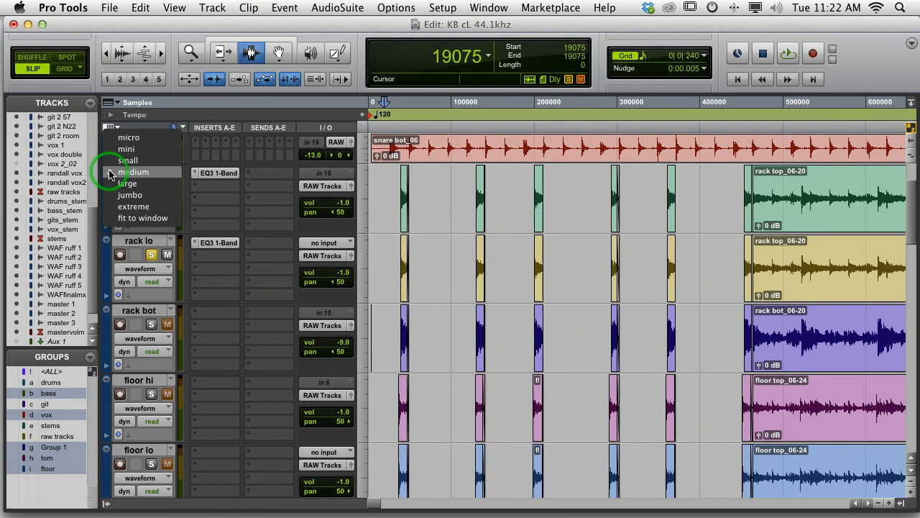
left_click(113, 161)
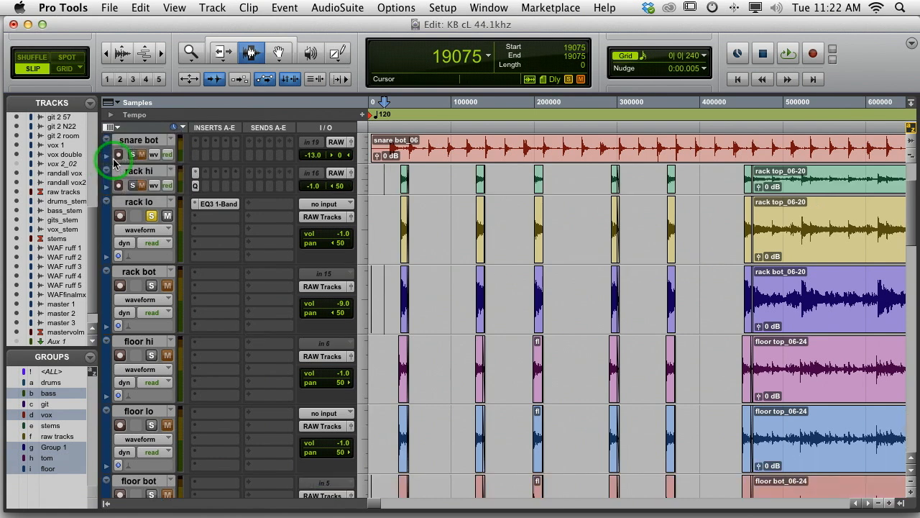
left_click(115, 329)
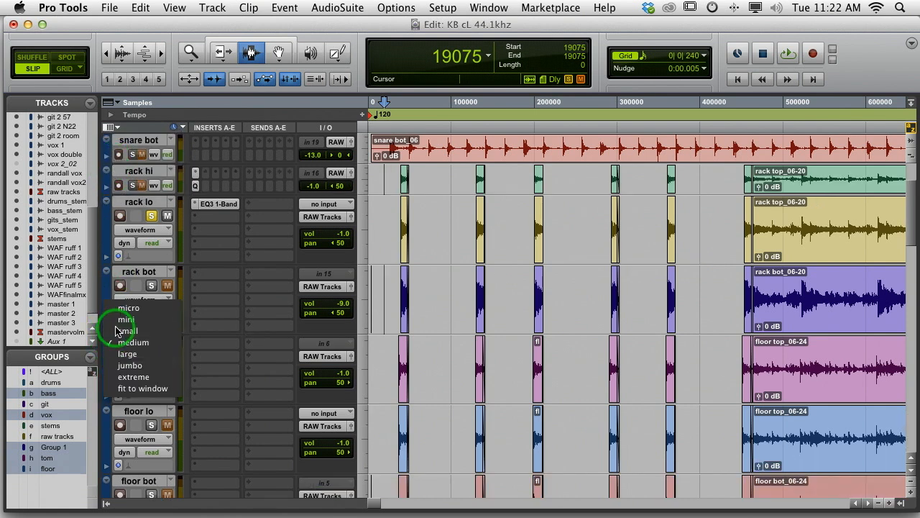
left_click(115, 330)
Solo all the rack and floor tom tracks together with the OH track
left_click(150, 284)
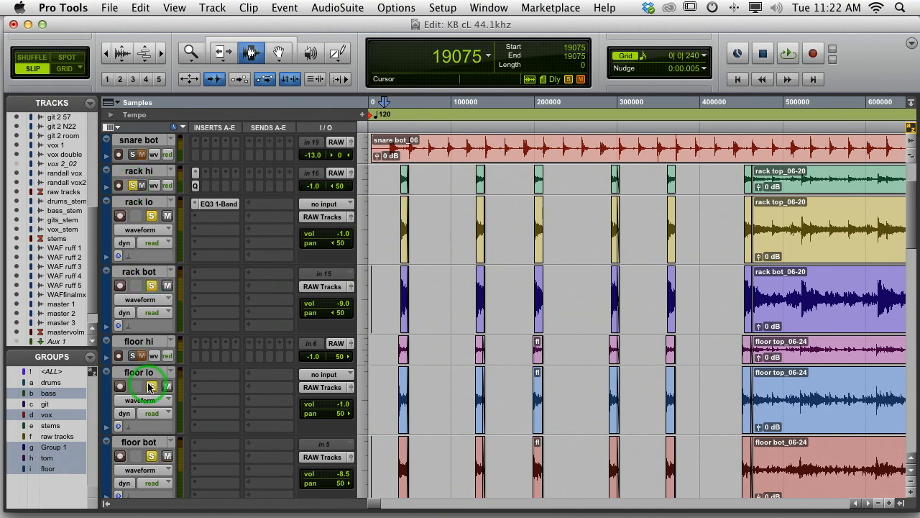
left_click(133, 356)
left_click(195, 333)
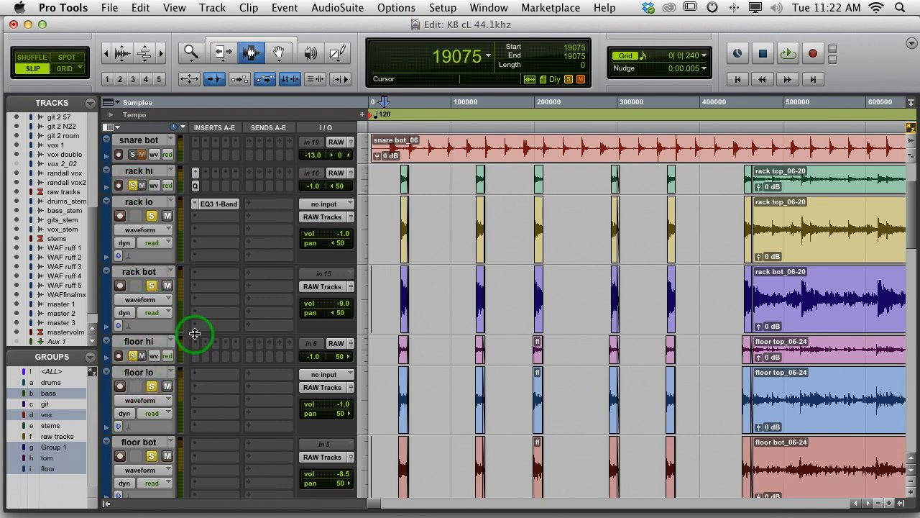
scroll(194, 333, "down", 3)
left_click(132, 465)
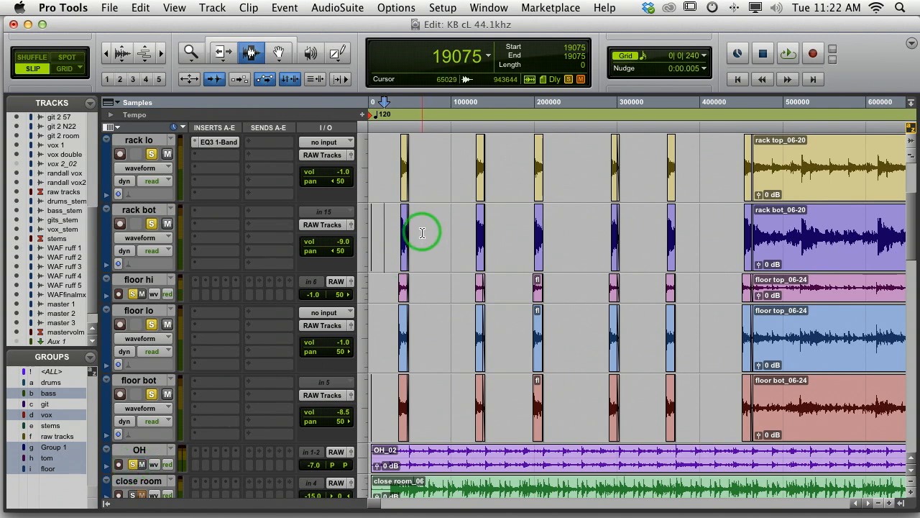
Extend the faded tails of the first rack lo and rack bot clips to sample 90294, and the first floor lo and floor bot clips to 97768
scroll(422, 233, "up", 3)
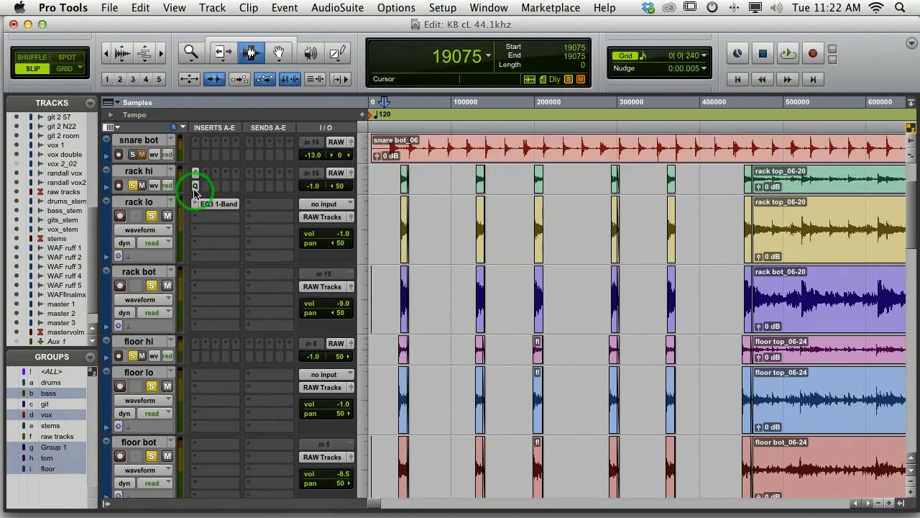
left_click(190, 52)
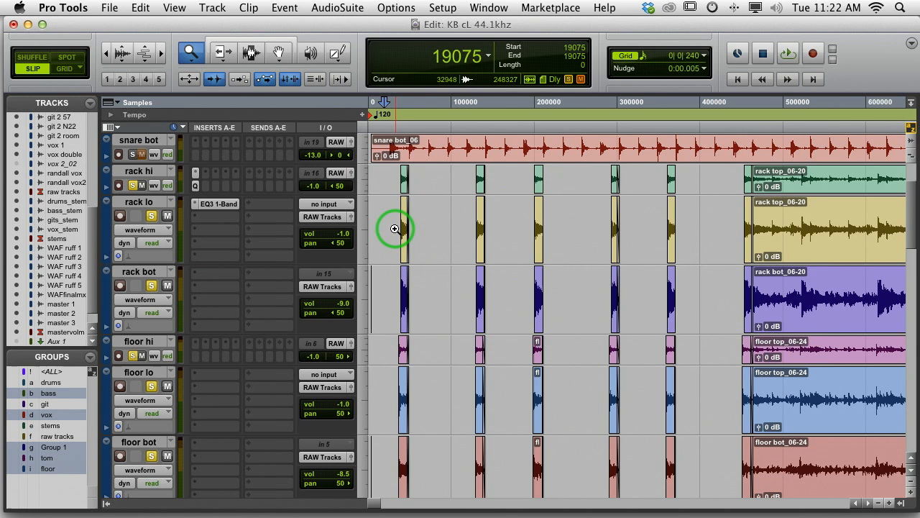
left_click_drag(396, 226, 431, 228)
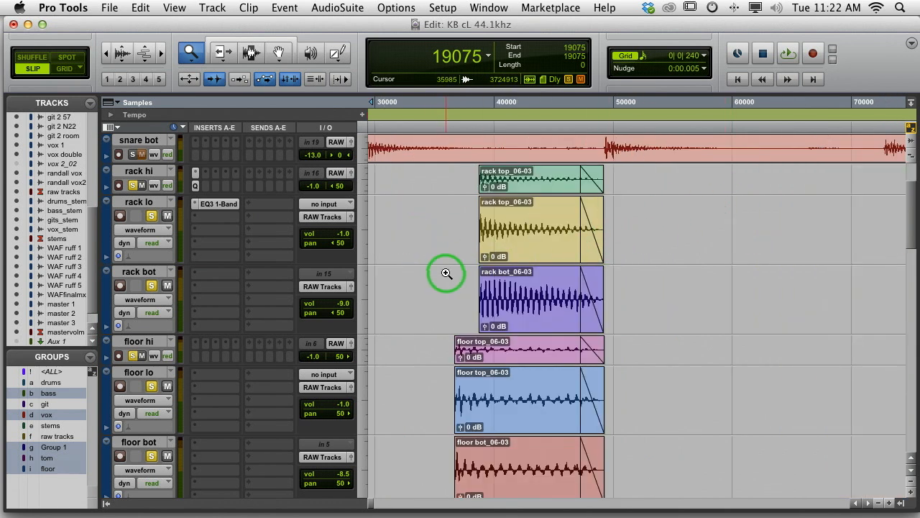
left_click(227, 56)
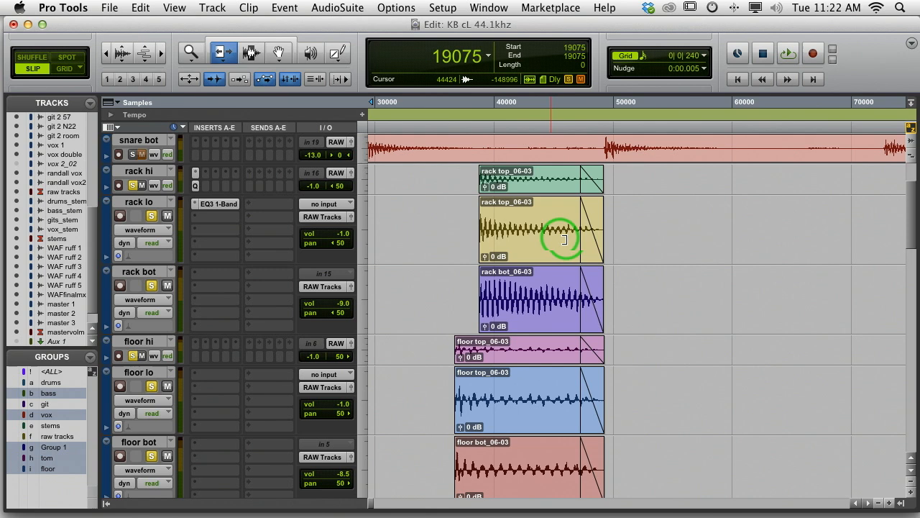
left_click_drag(598, 229, 887, 239)
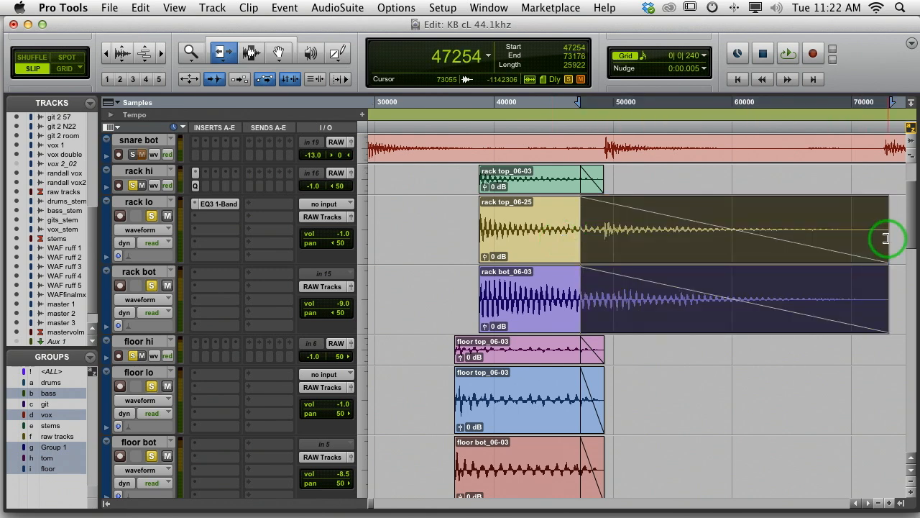
key("r")
left_click_drag(744, 244, 864, 243)
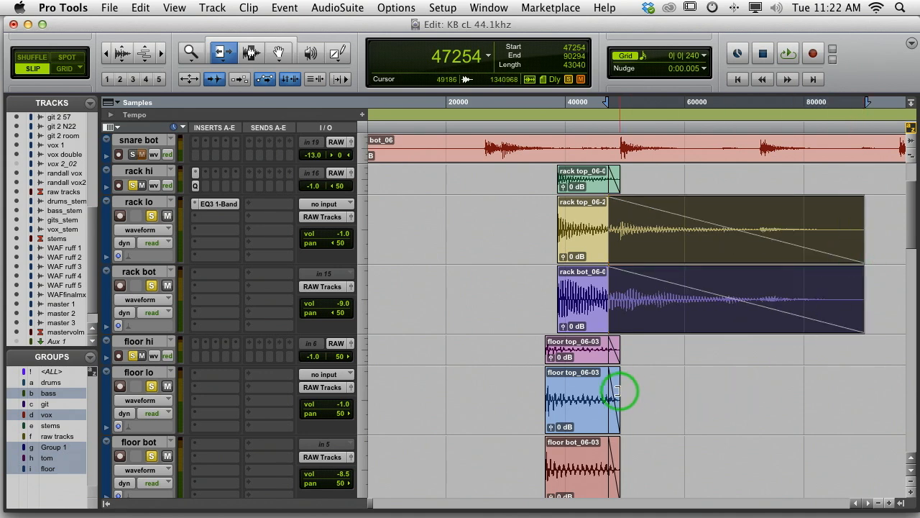
left_click_drag(617, 391, 852, 416)
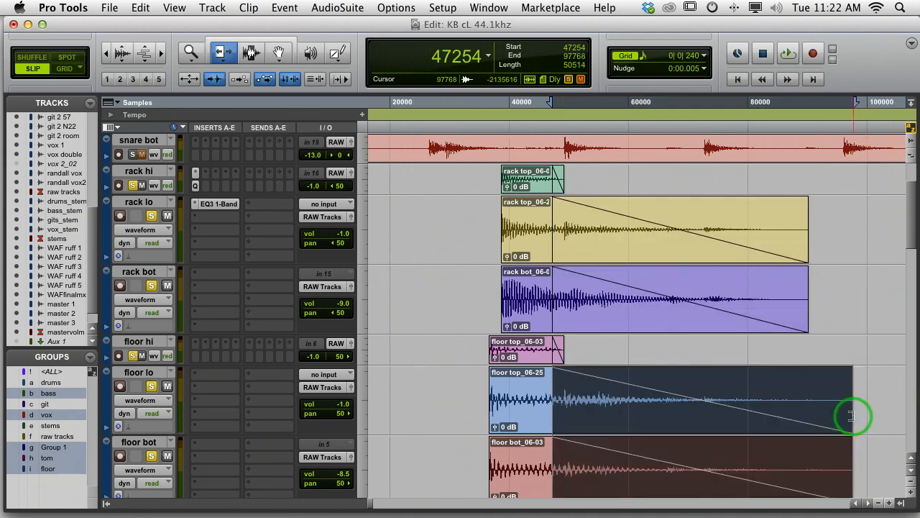
Extend the second rack lo and rack bot clips, and trim the first-hit tails back to sample 73055 on rack and about 74000 on floor
key("r")
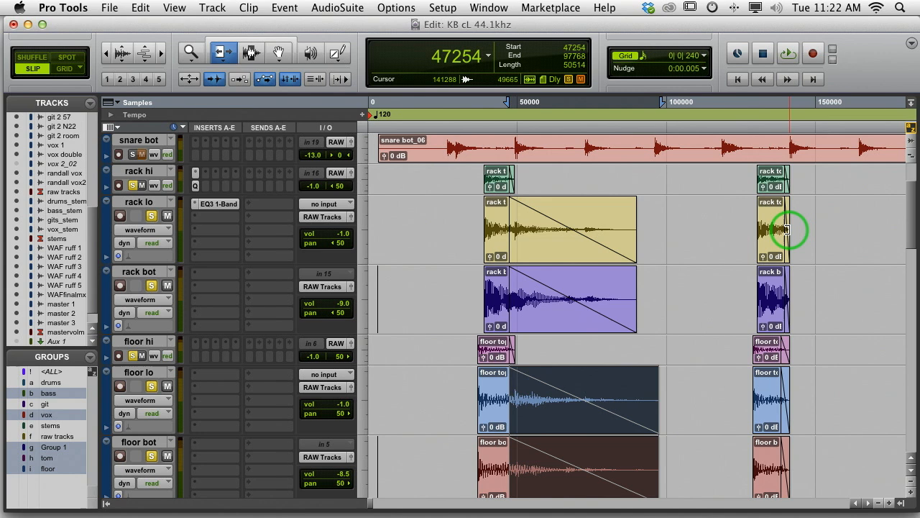
left_click_drag(788, 228, 767, 250)
left_click(485, 237)
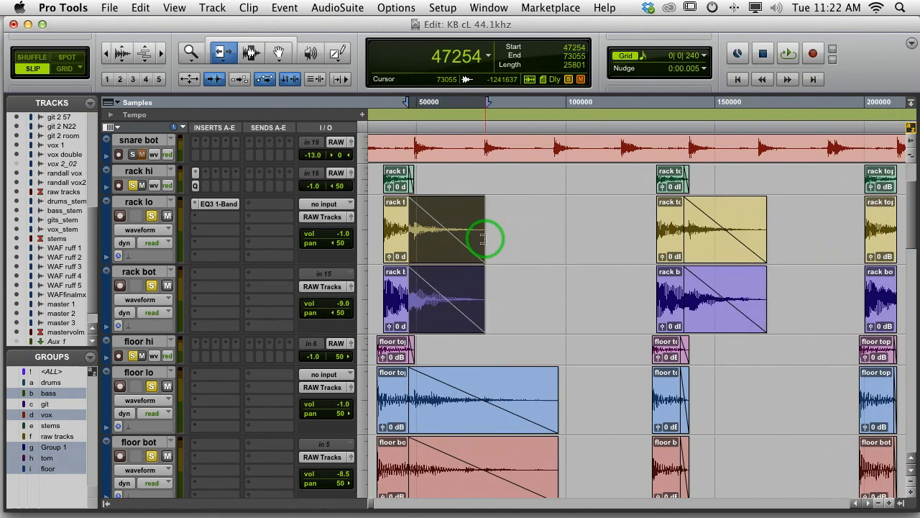
left_click_drag(500, 401, 489, 400)
Extend the tails of the floor lo and floor bot clips to sample 169015 on the second hit and 240624 on the third
left_click_drag(687, 399, 770, 404)
left_click(769, 404)
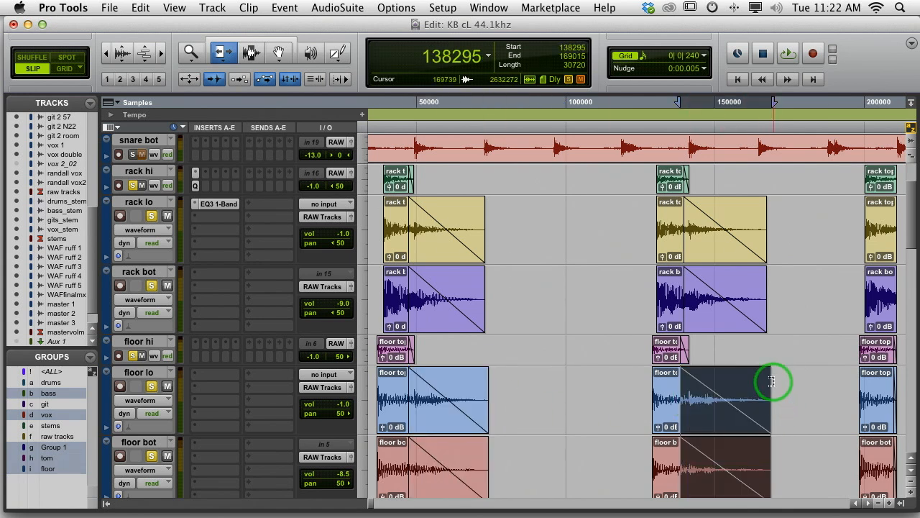
scroll(770, 392, "right", 5)
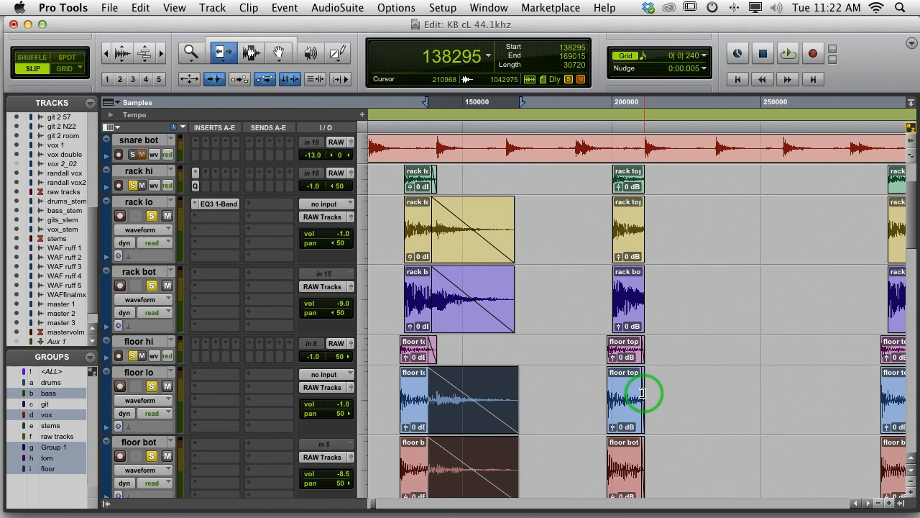
left_click_drag(642, 393, 732, 395)
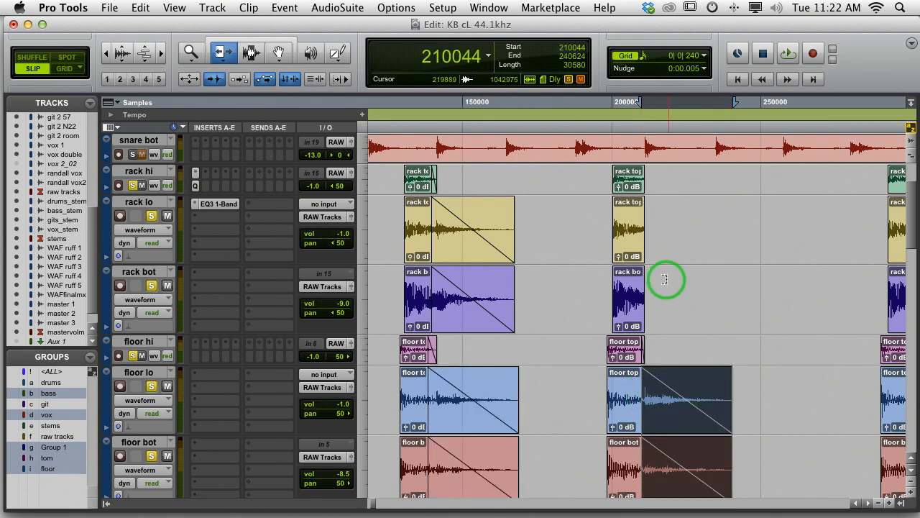
Add a fade-out from sample 208798 on the third rack clips, and extend the rack lo and rack bot tails to 240142
left_click(244, 56)
left_click_drag(669, 257, 637, 185)
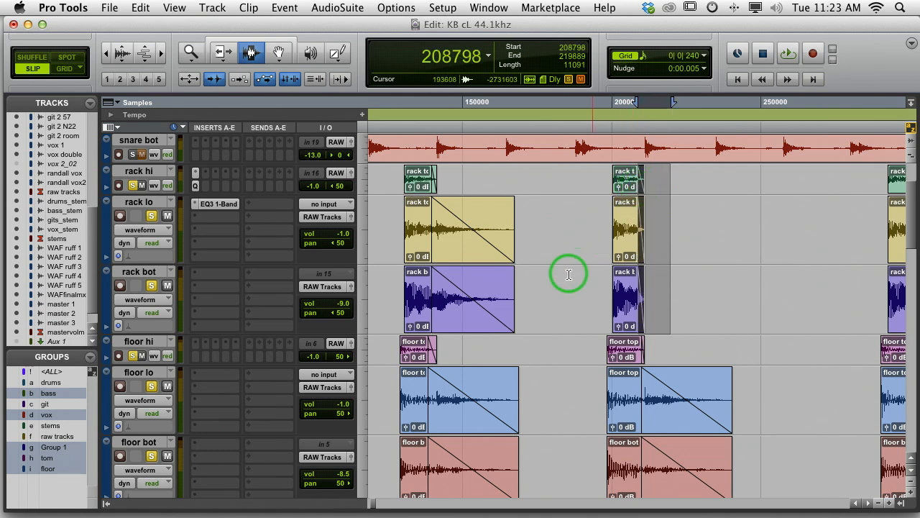
left_click(225, 59)
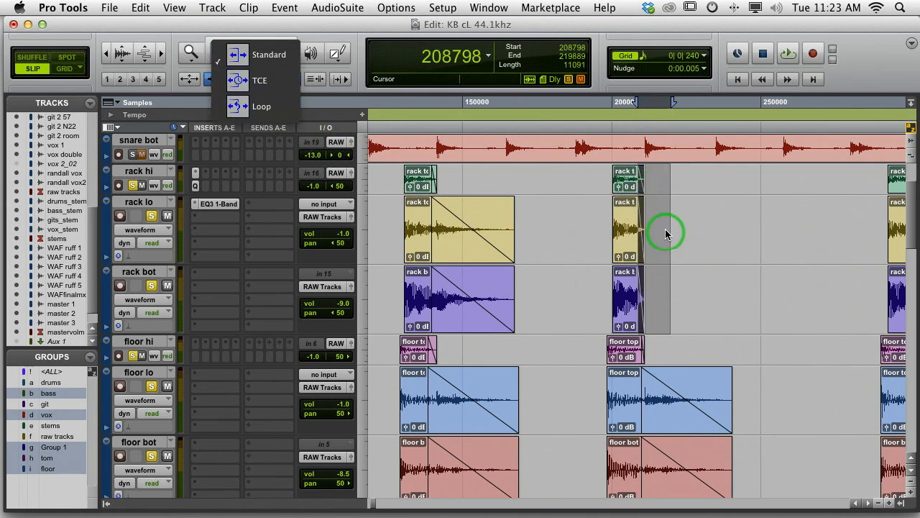
left_click_drag(639, 230, 729, 240)
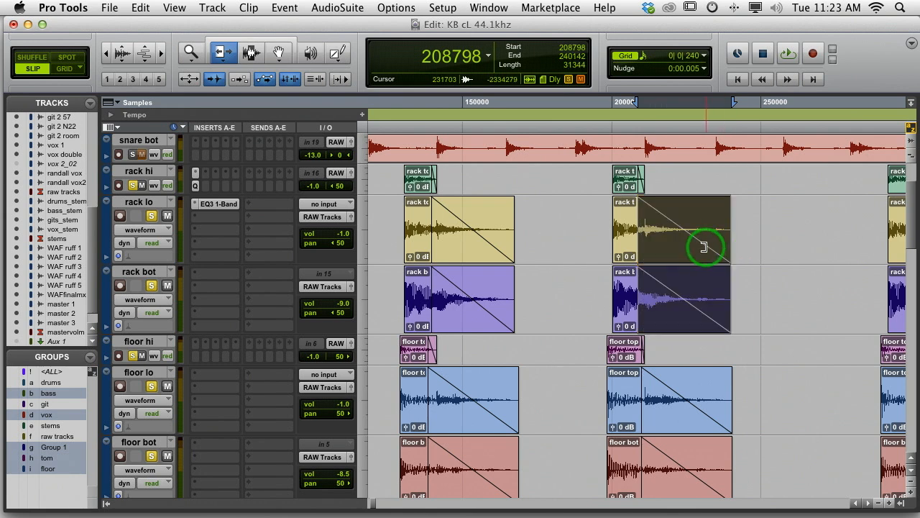
Extend the fifth-hit tails to sample 399754 on rack lo and rack bot, and to 403129 on floor lo and floor bot
scroll(704, 247, "right", 5)
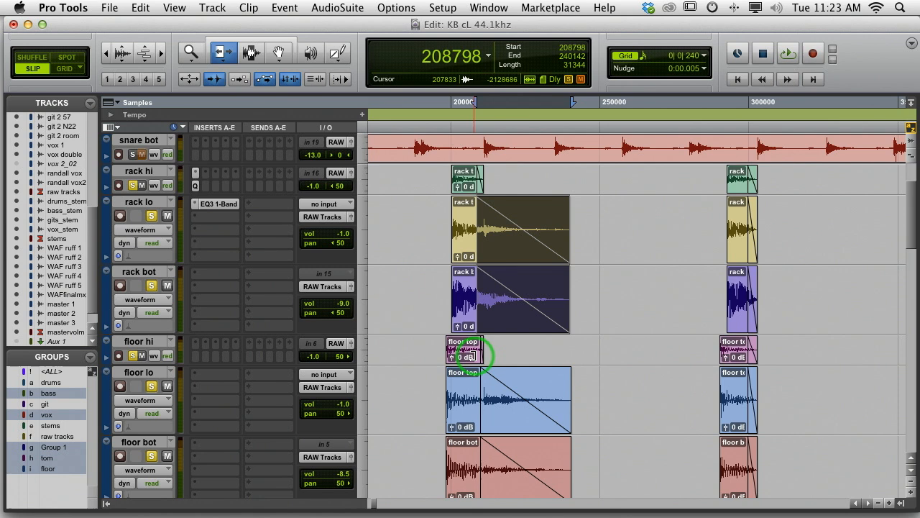
scroll(756, 390, "right", 10)
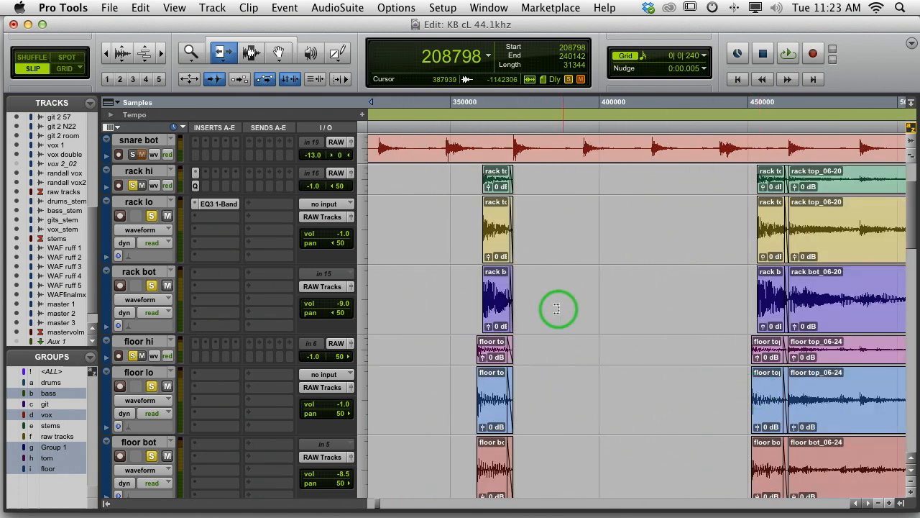
left_click_drag(510, 305, 597, 305)
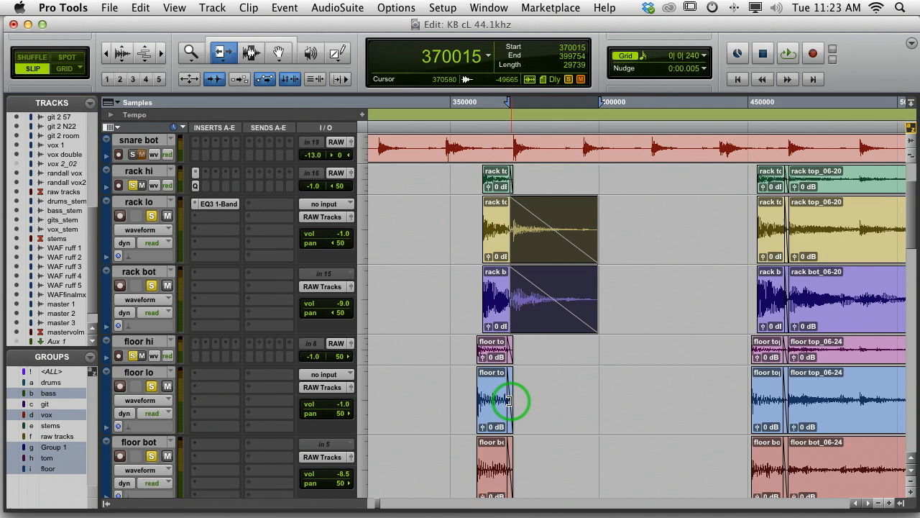
left_click_drag(508, 400, 608, 401)
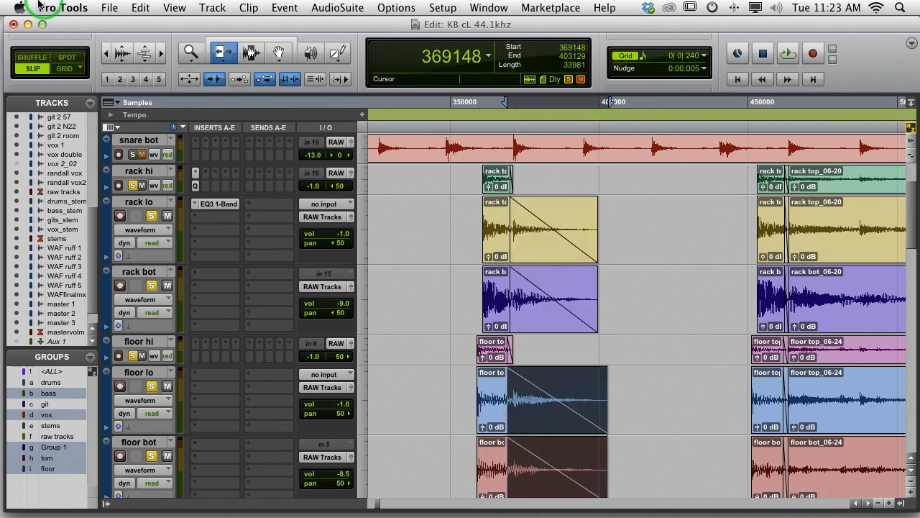
left_click(106, 52)
left_click(105, 52)
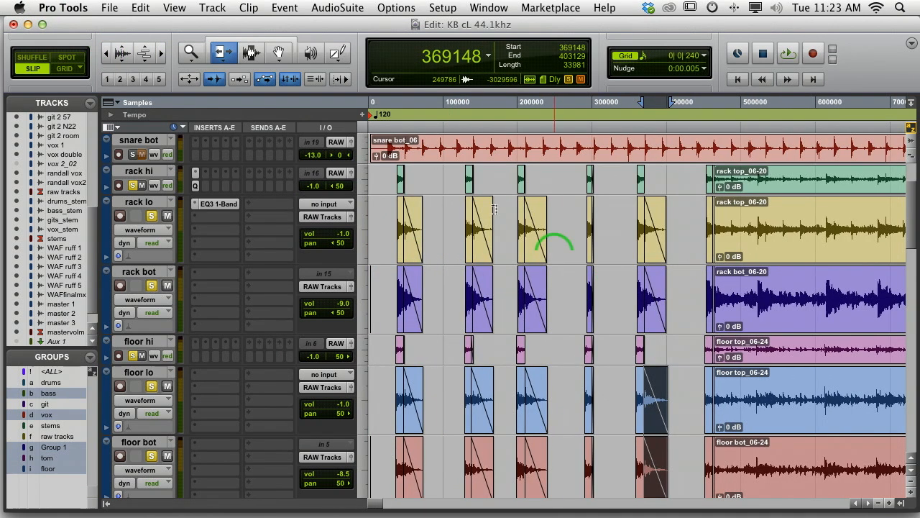
left_click(191, 52)
left_click_drag(582, 309, 363, 308)
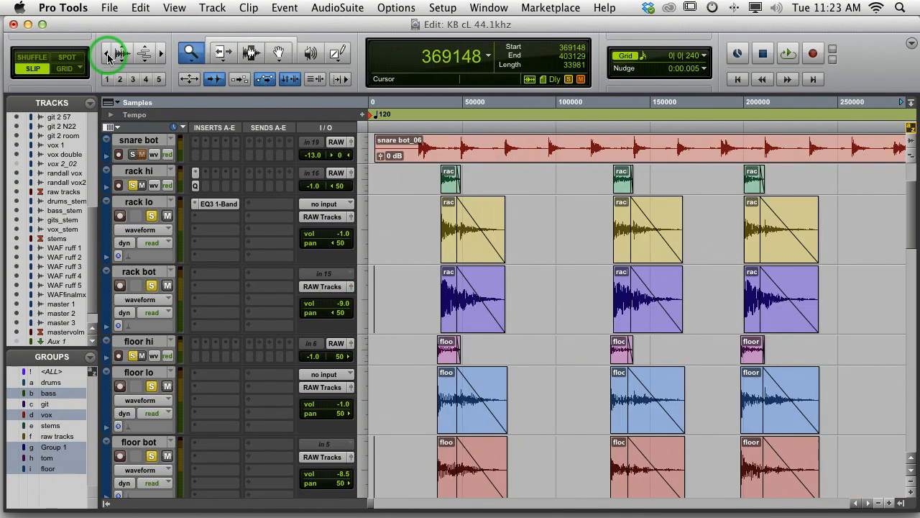
Audition the soloed rack and floor tom tracks twice from sample 114114, through the hits with the extended, faded tails
left_click(107, 53)
left_click(106, 54)
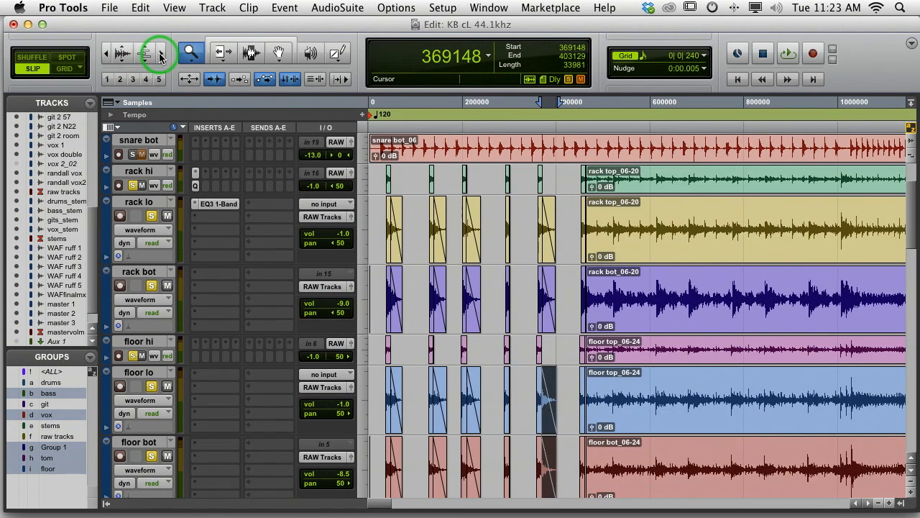
left_click(161, 54)
left_click(249, 55)
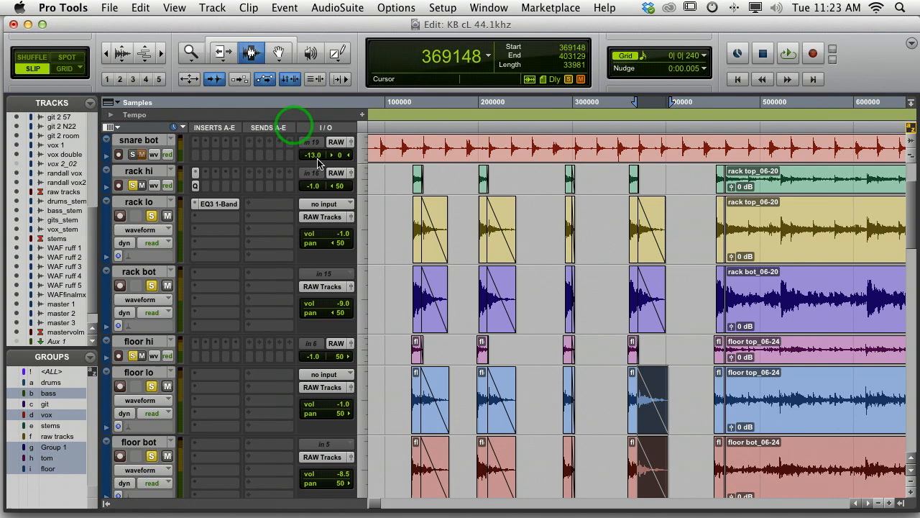
left_click(397, 295)
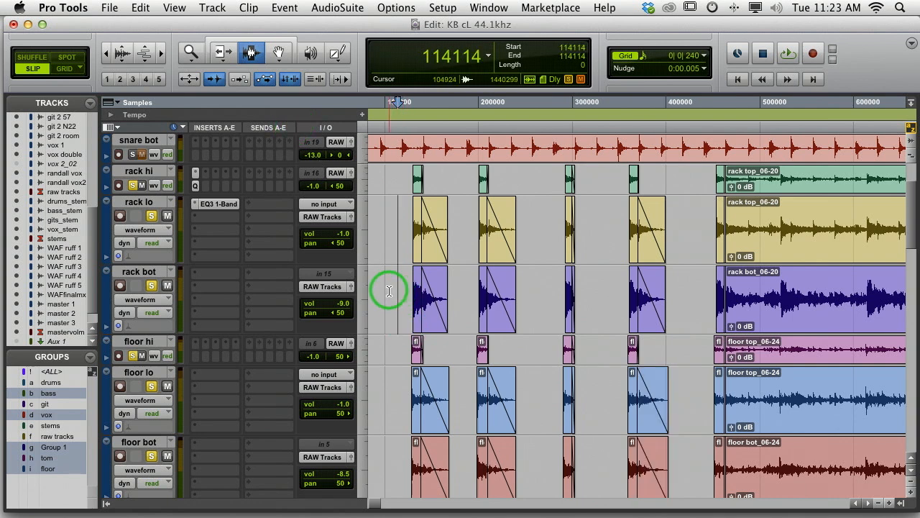
key("space")
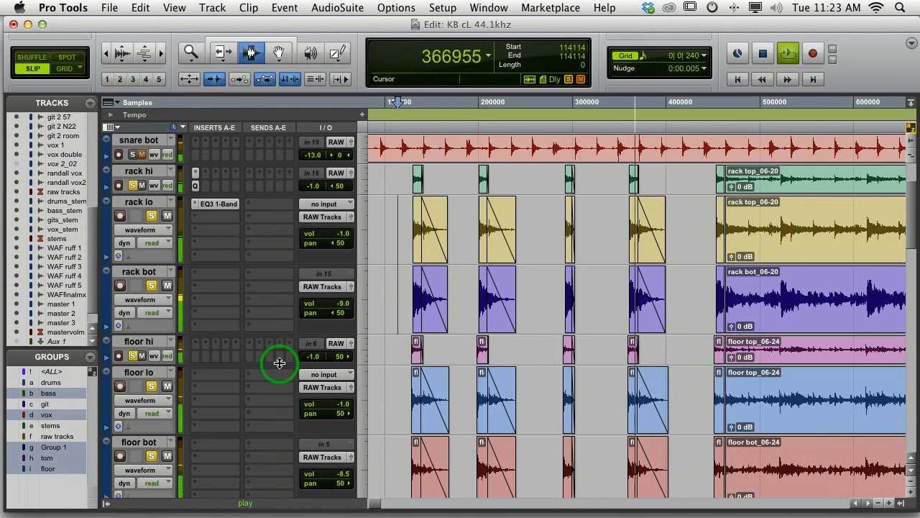
key("space")
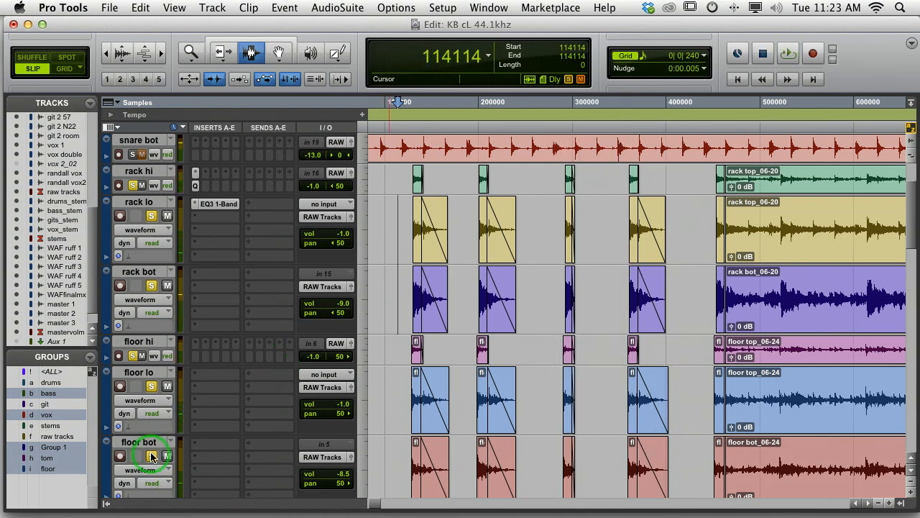
scroll(151, 456, "down", 3)
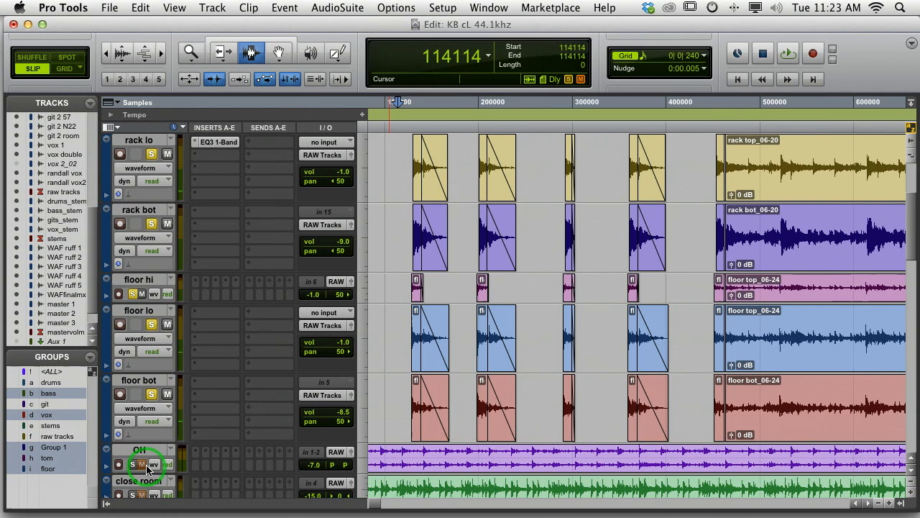
key("space")
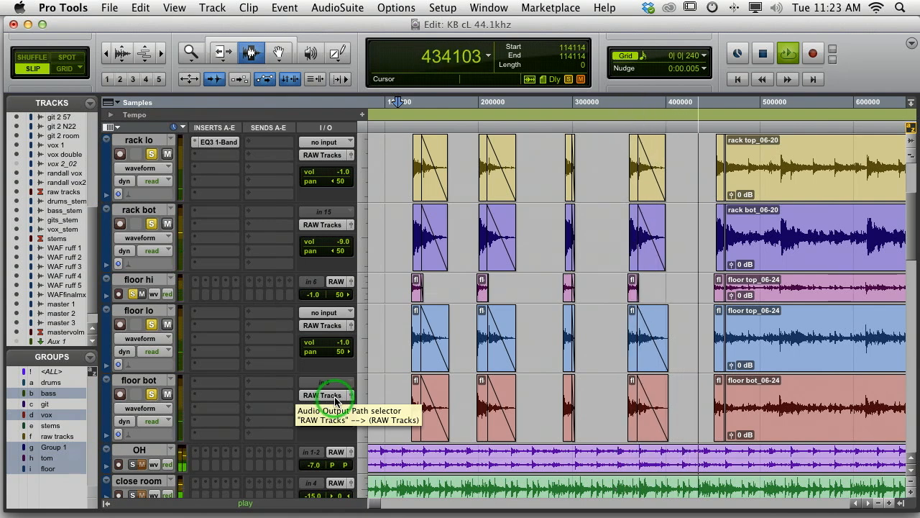
key("space")
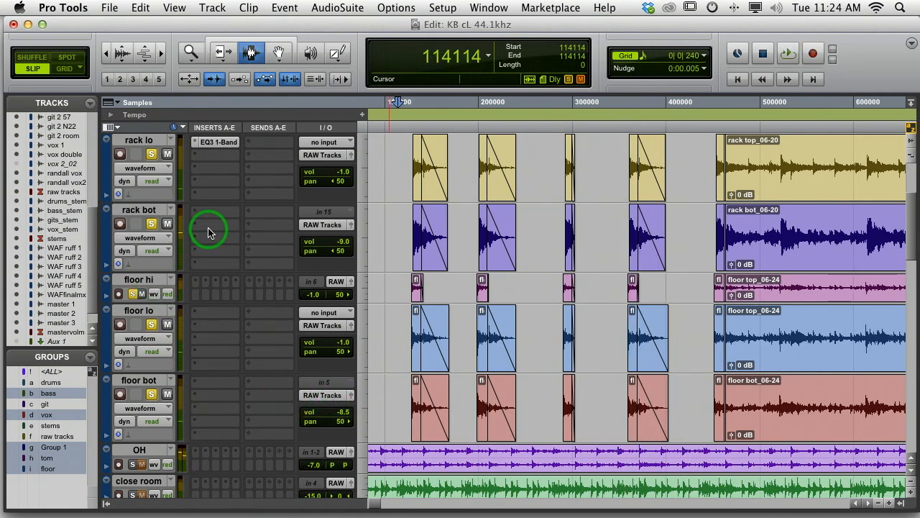
Copy the high-pass EQ from rack hi to floor hi and the low-pass EQ from rack lo to floor lo, and check both settings
scroll(209, 232, "up", 2)
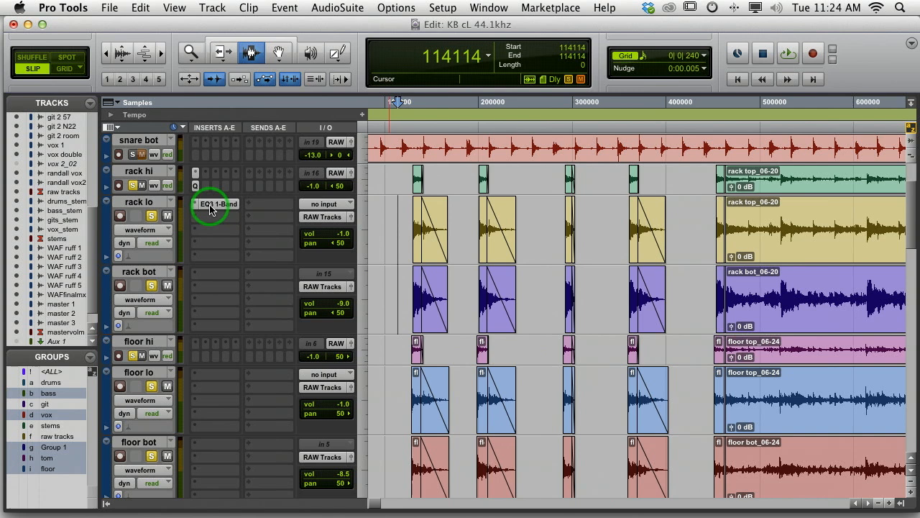
left_click_drag(210, 208, 209, 380)
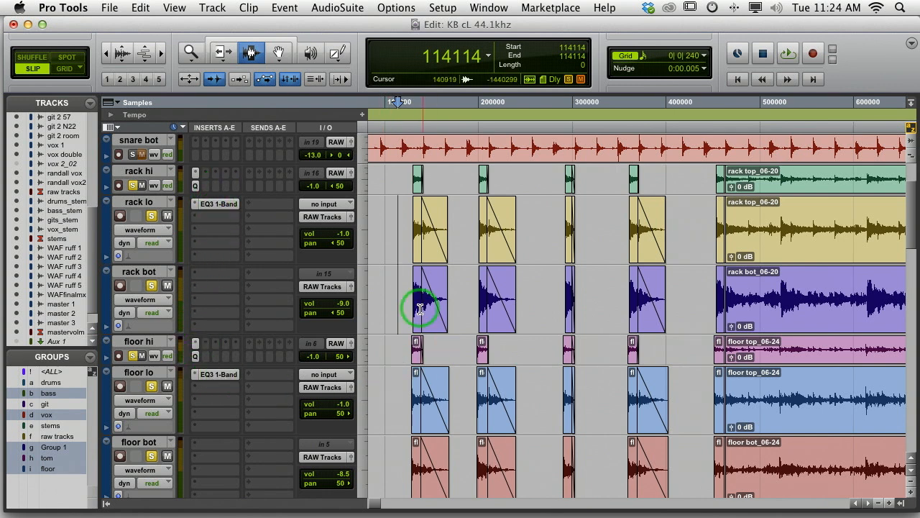
left_click(194, 358)
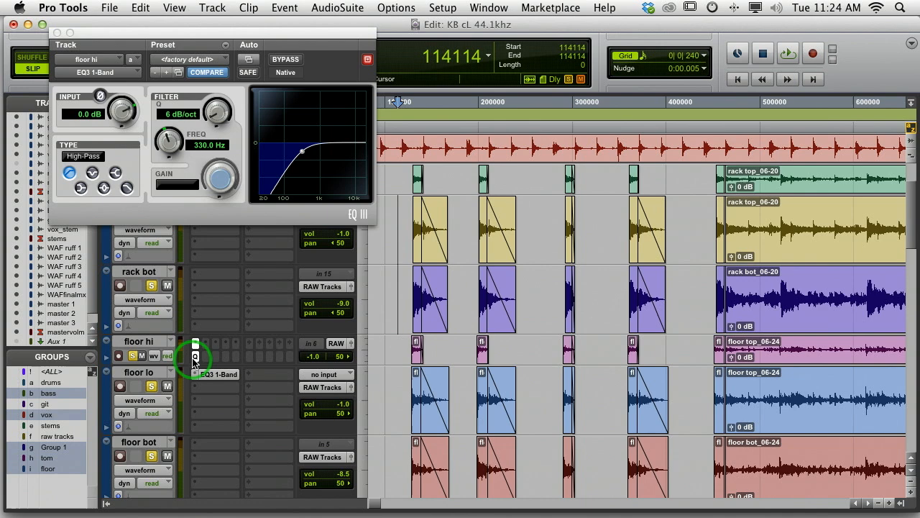
left_click(213, 375)
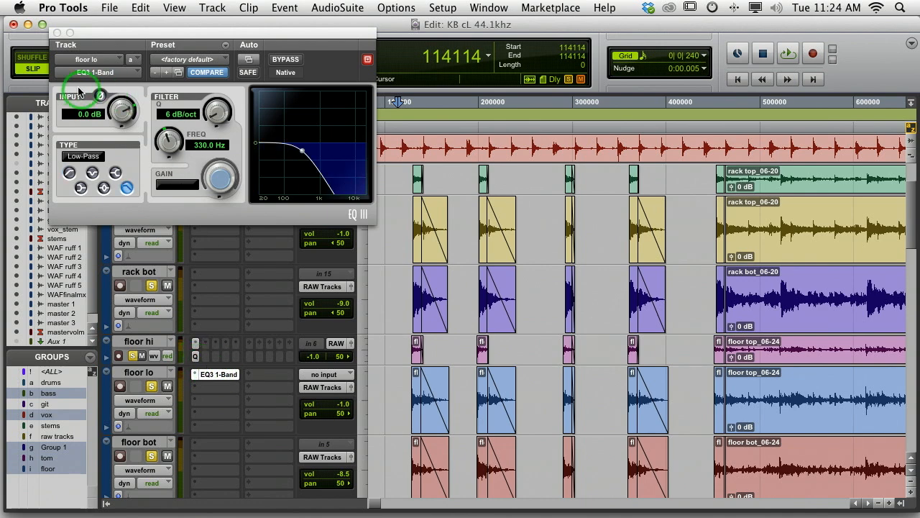
left_click(55, 33)
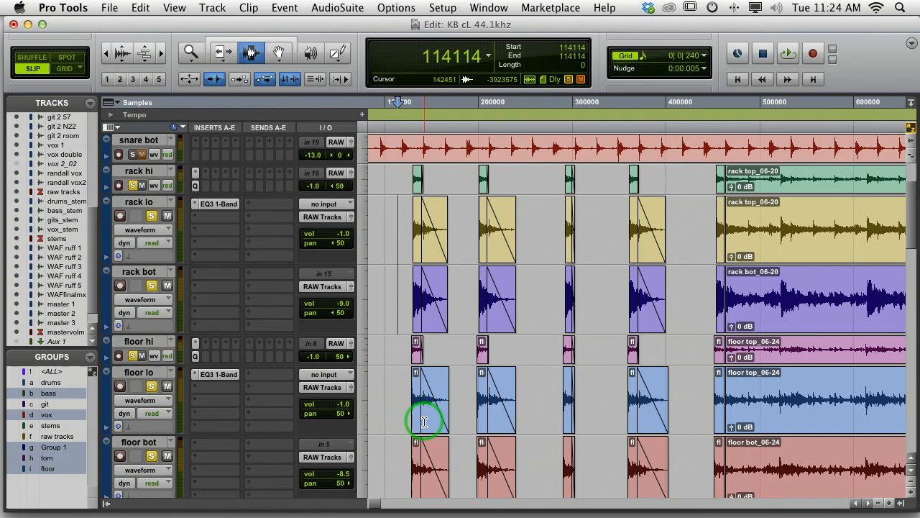
Play back the soloed tom tracks from sample 120241 to hear the floor tom EQs
left_click(406, 400)
key("space")
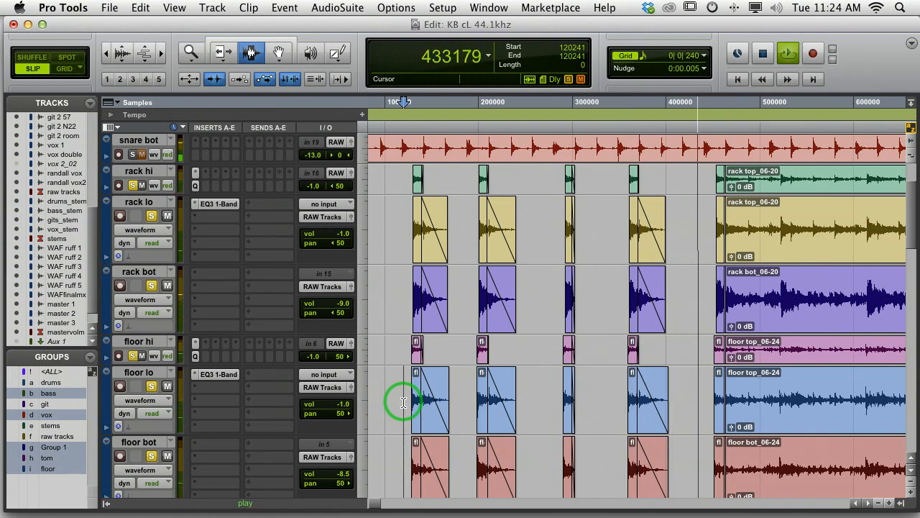
key("space")
Turn off solo on all the rack and floor tom tracks
scroll(390, 383, "down", 2)
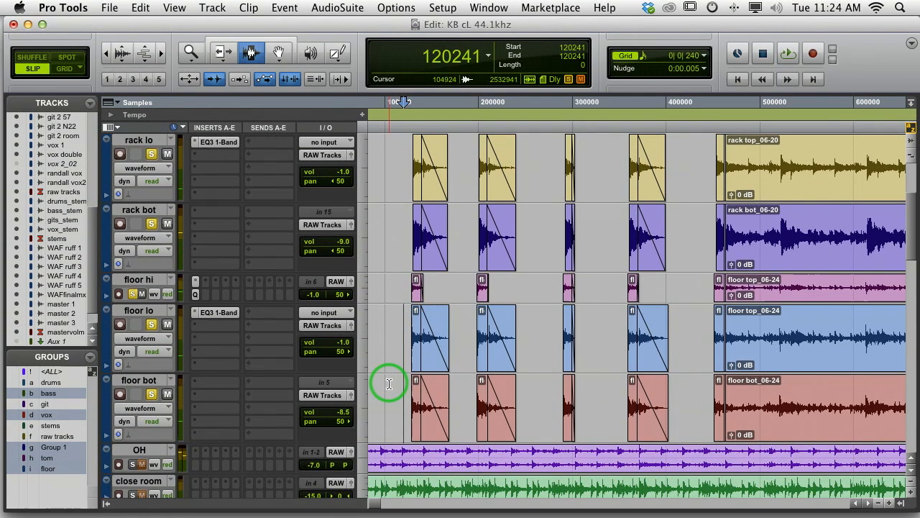
scroll(388, 383, "up", 2)
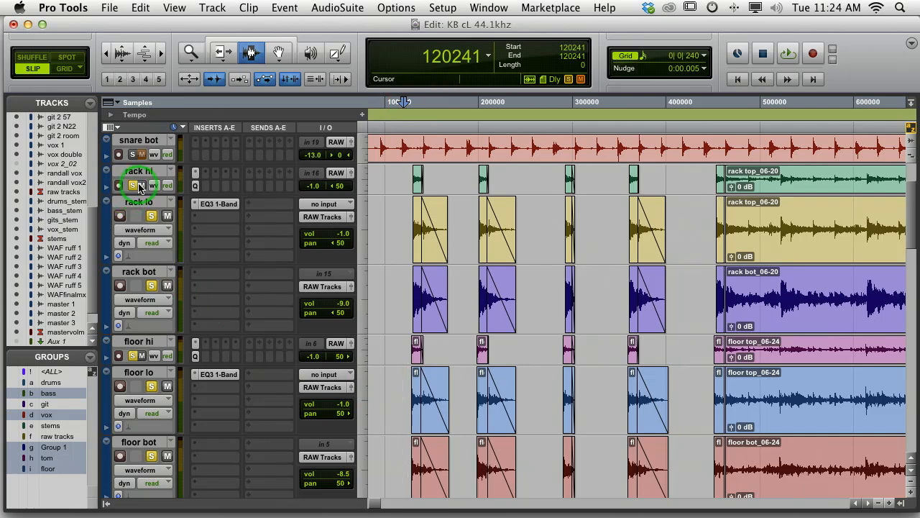
scroll(140, 188, "left", 2)
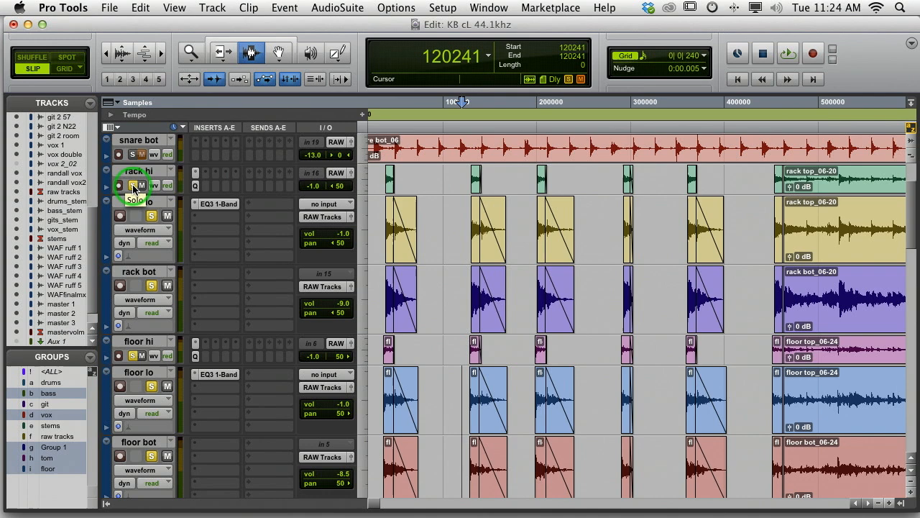
left_click(437, 267)
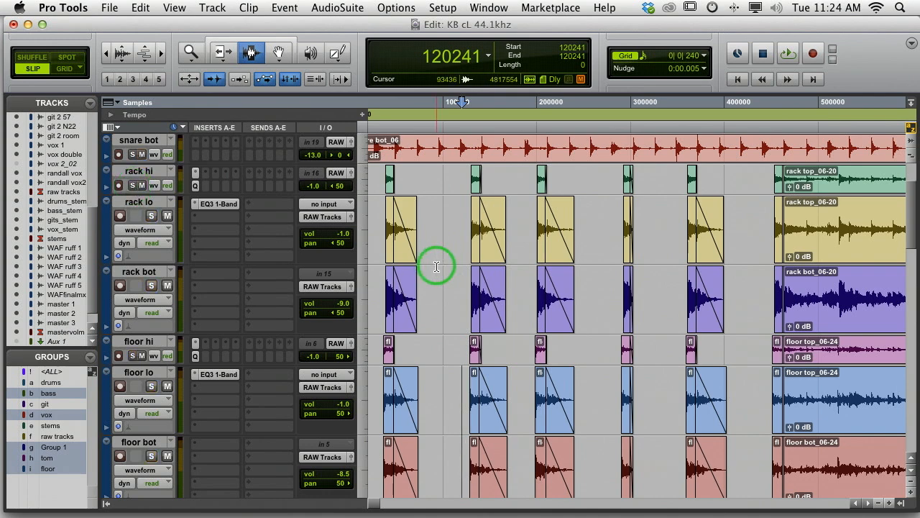